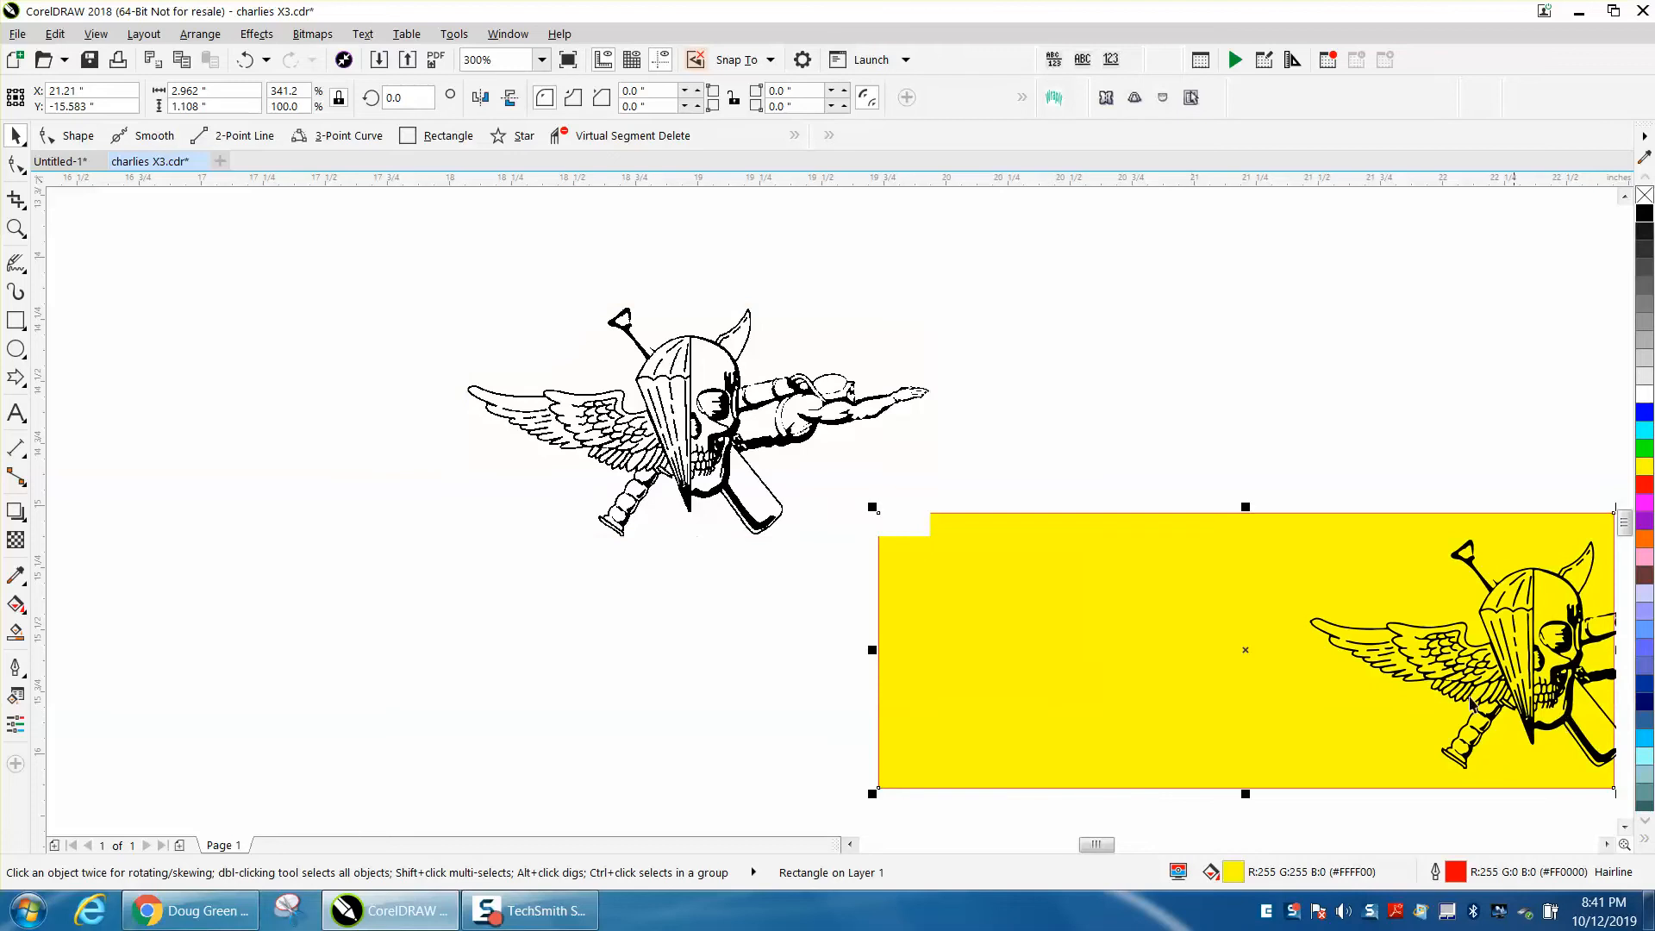
Step: Move the yellow rectangle behind the upper skull emblem bitmap and deselect it
drag(1321, 657, 788, 426)
click(590, 232)
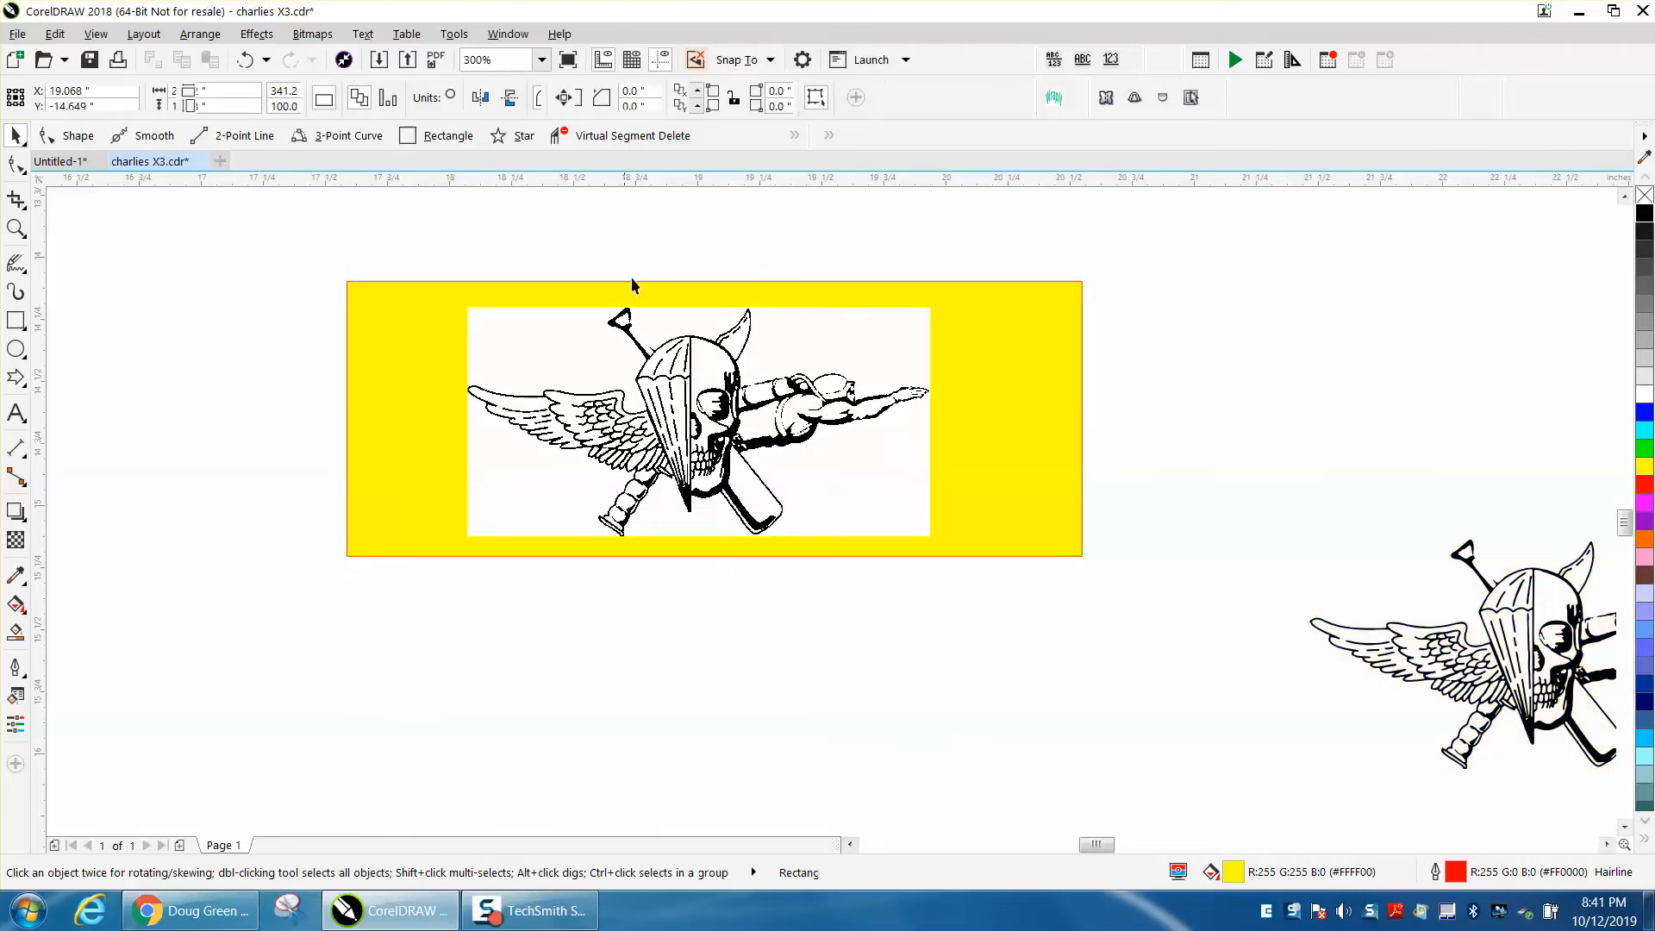
Step: Resample the emblem bitmap at 600 dpi and convert it to a 600 dpi Black and White (1-bit) bitmap with anti-aliasing
click(582, 334)
click(312, 33)
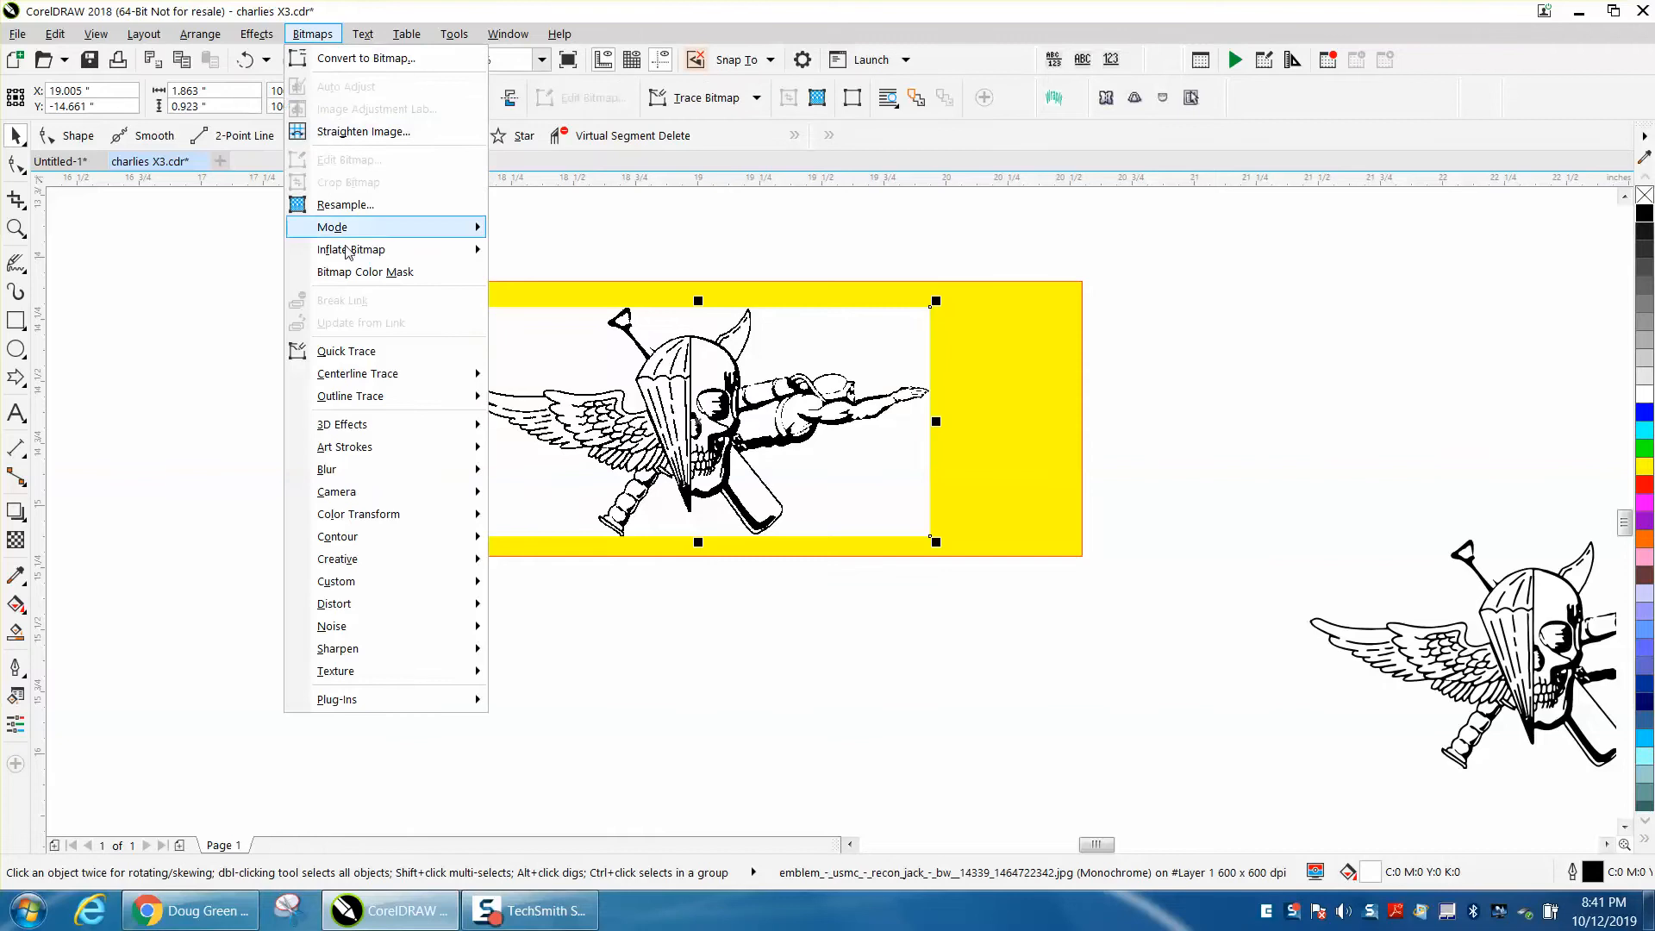
click(355, 204)
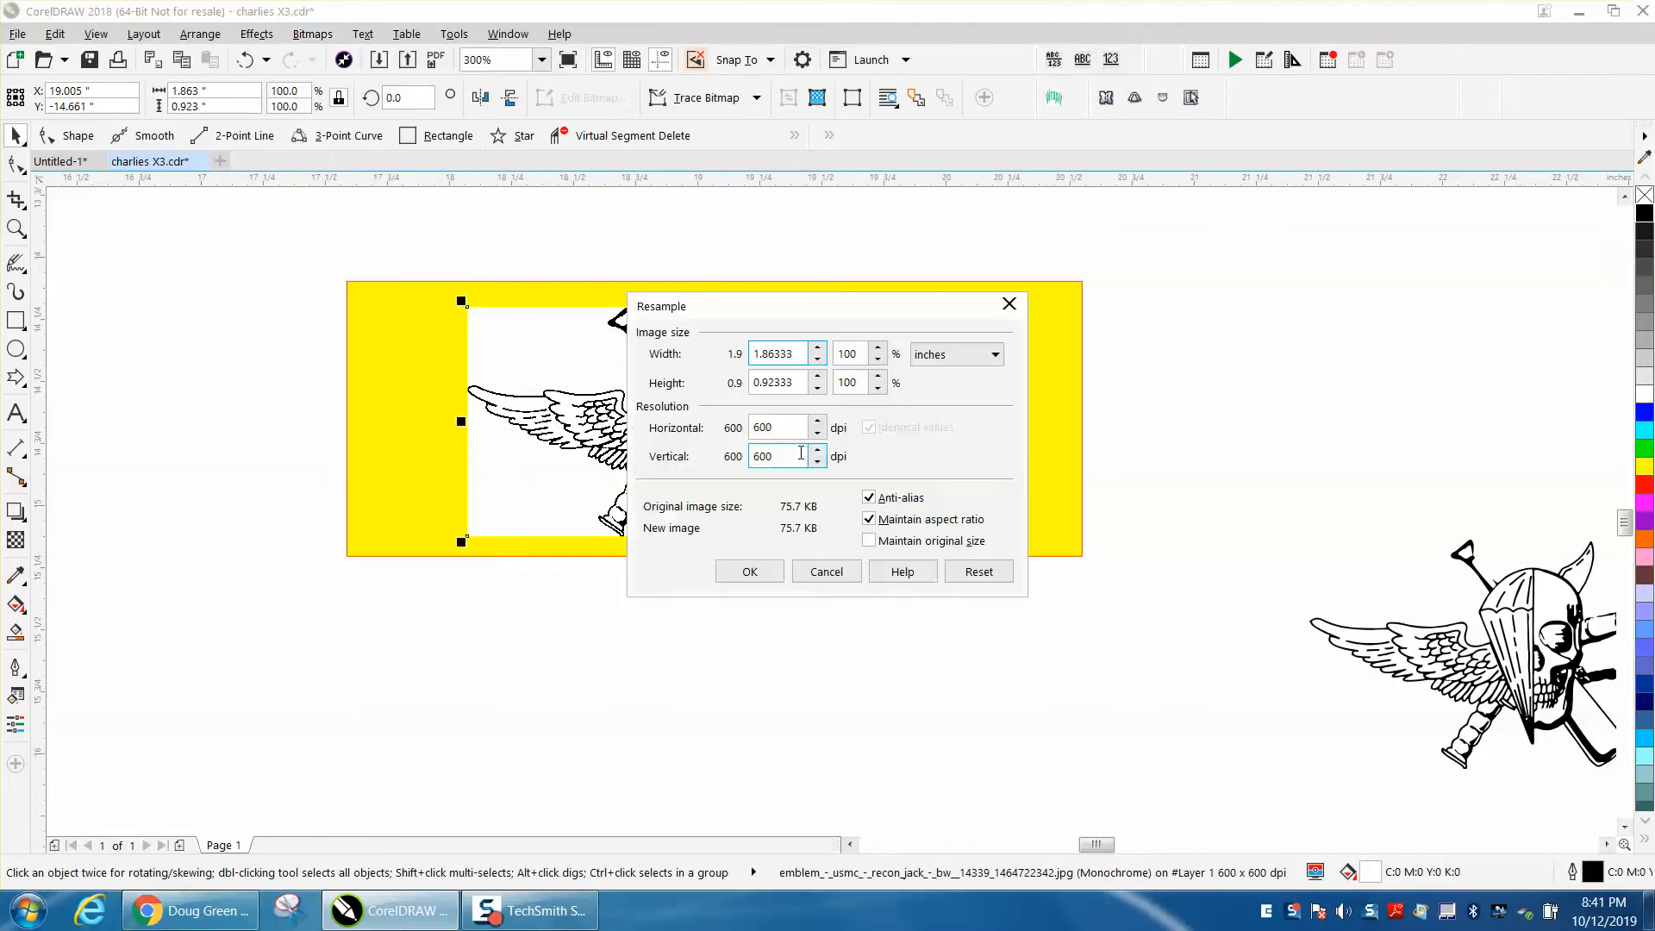
click(754, 576)
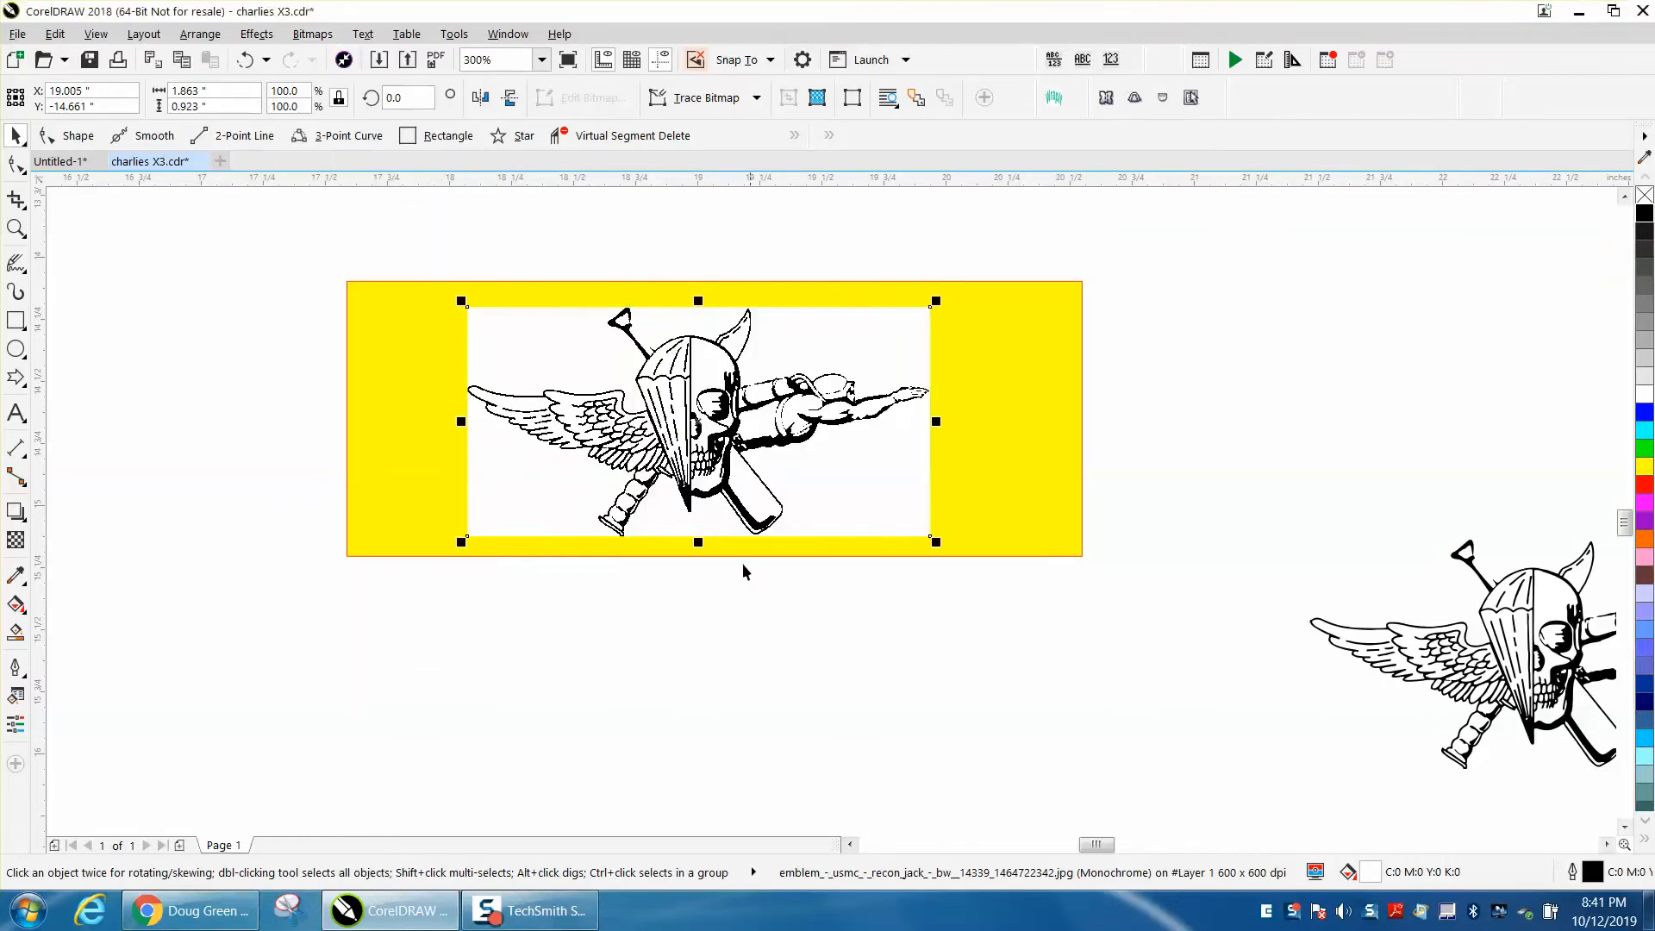
click(312, 33)
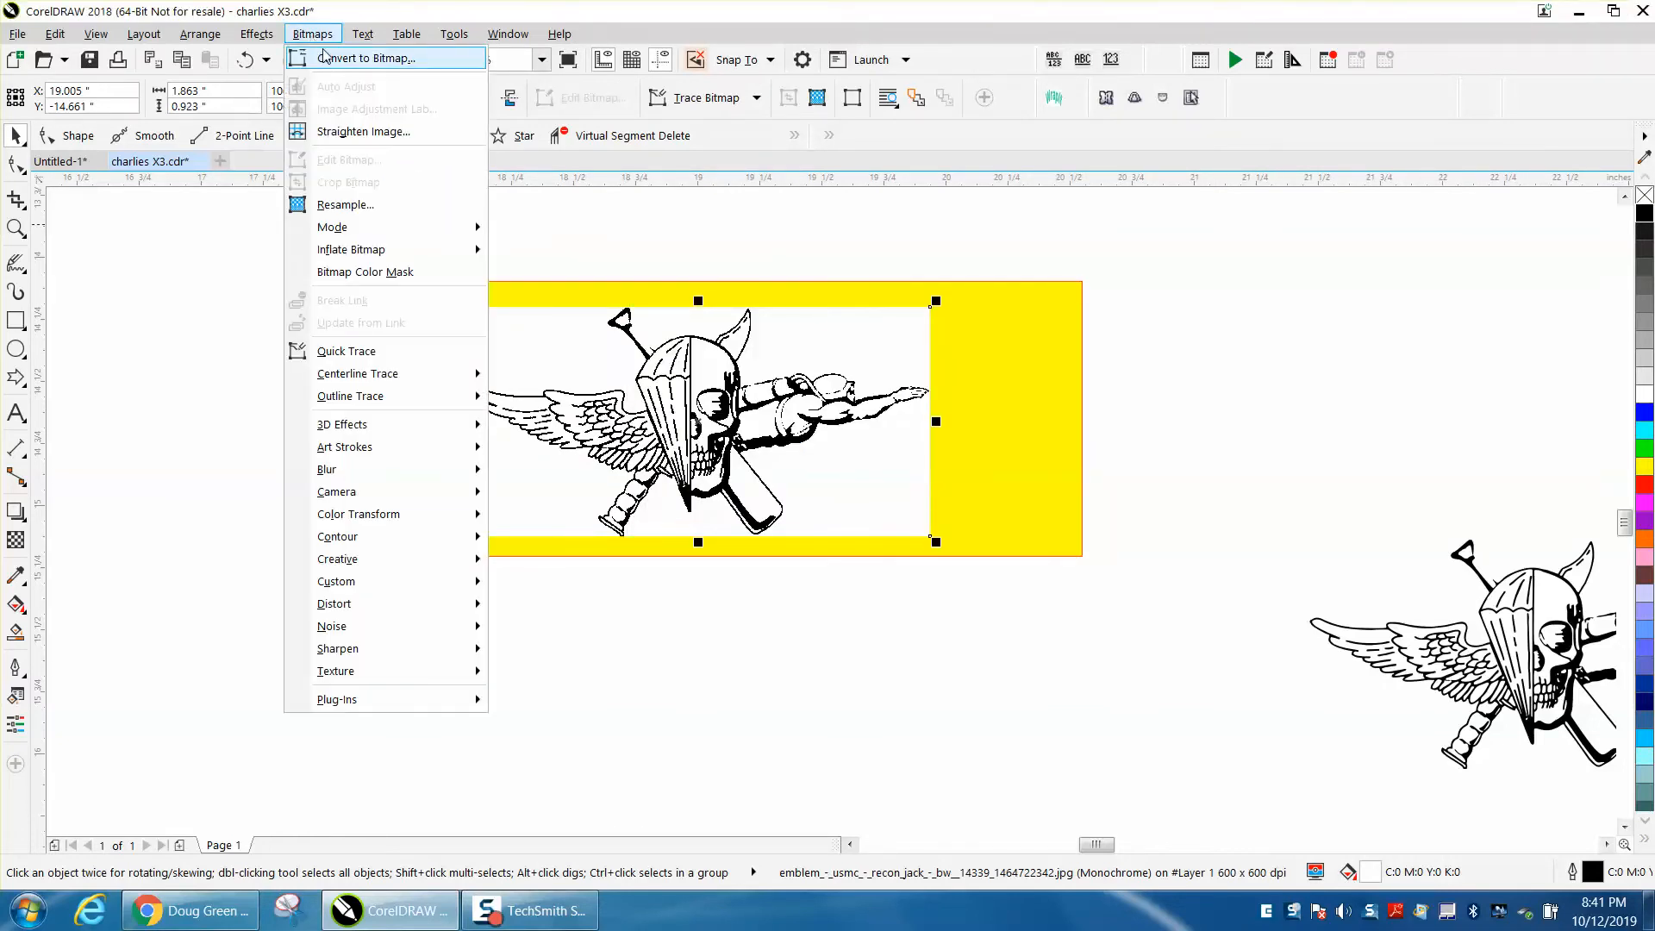
click(328, 59)
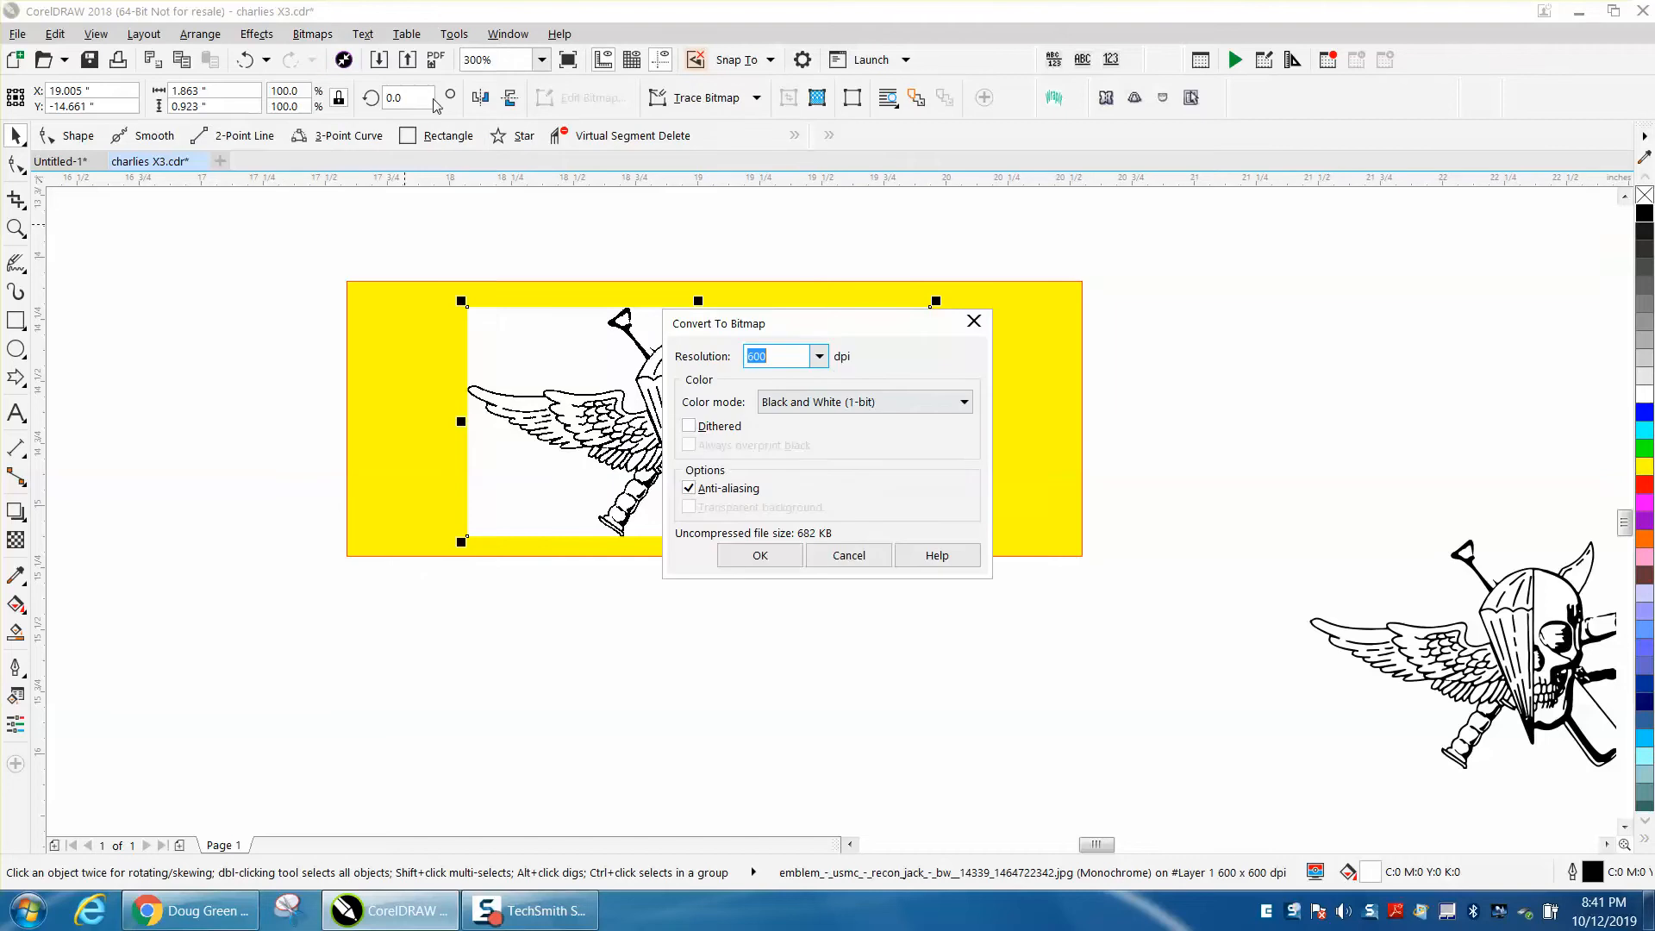
click(759, 555)
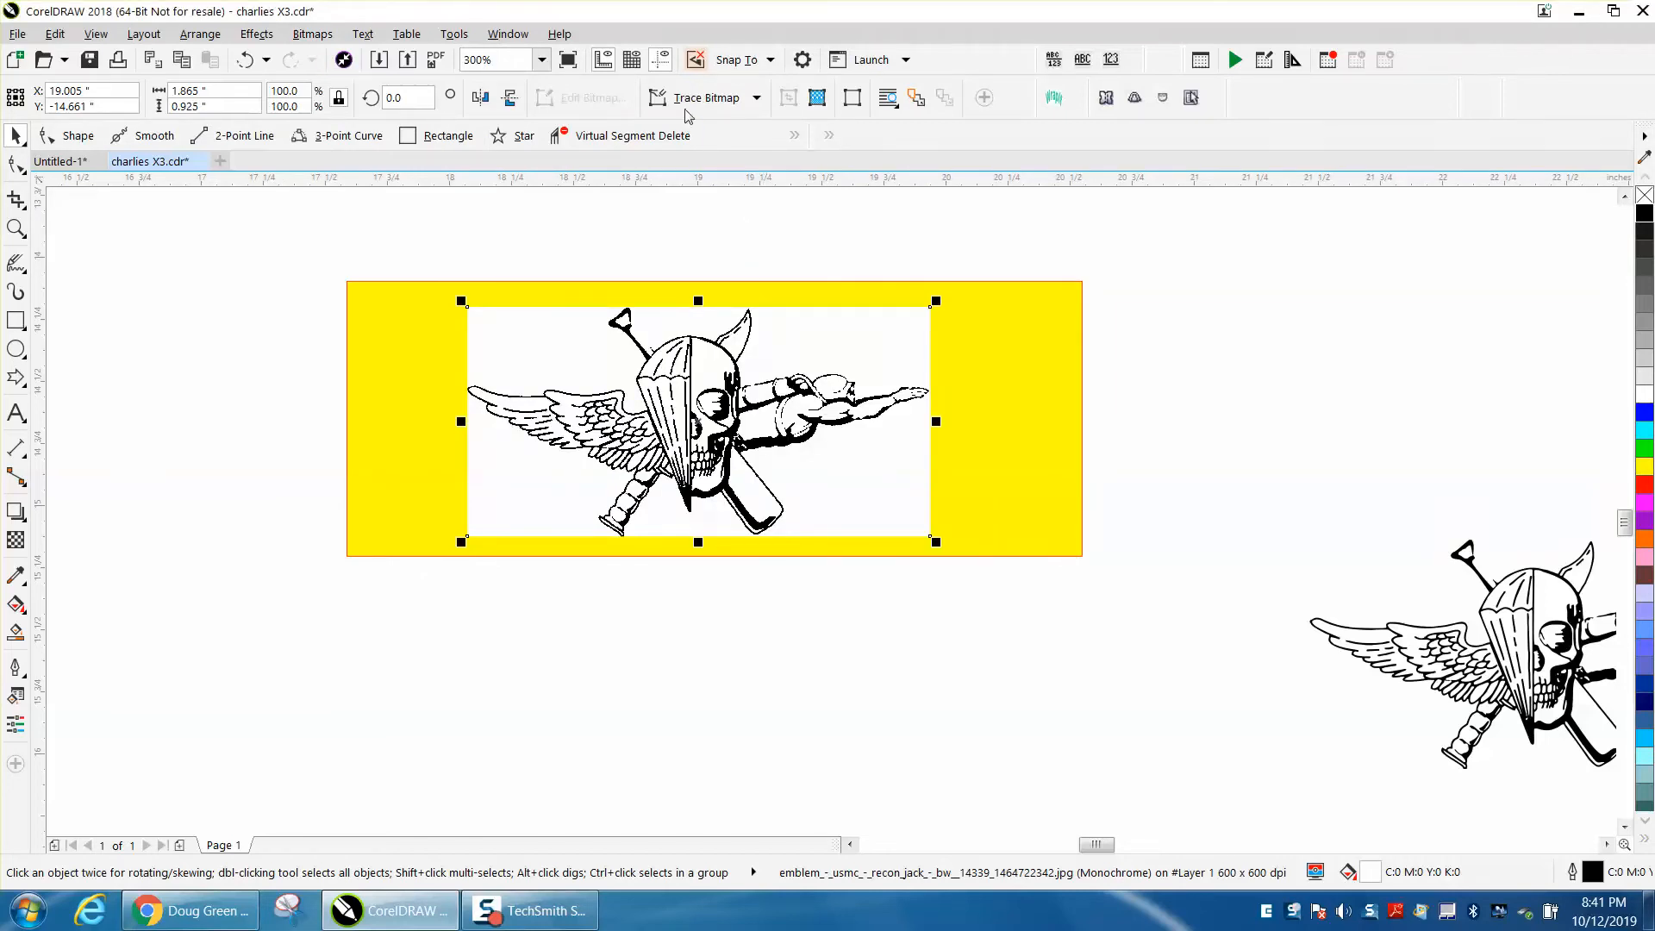
Step: Outline trace the emblem bitmap as Clipart, removing the background and keeping the original image
click(314, 37)
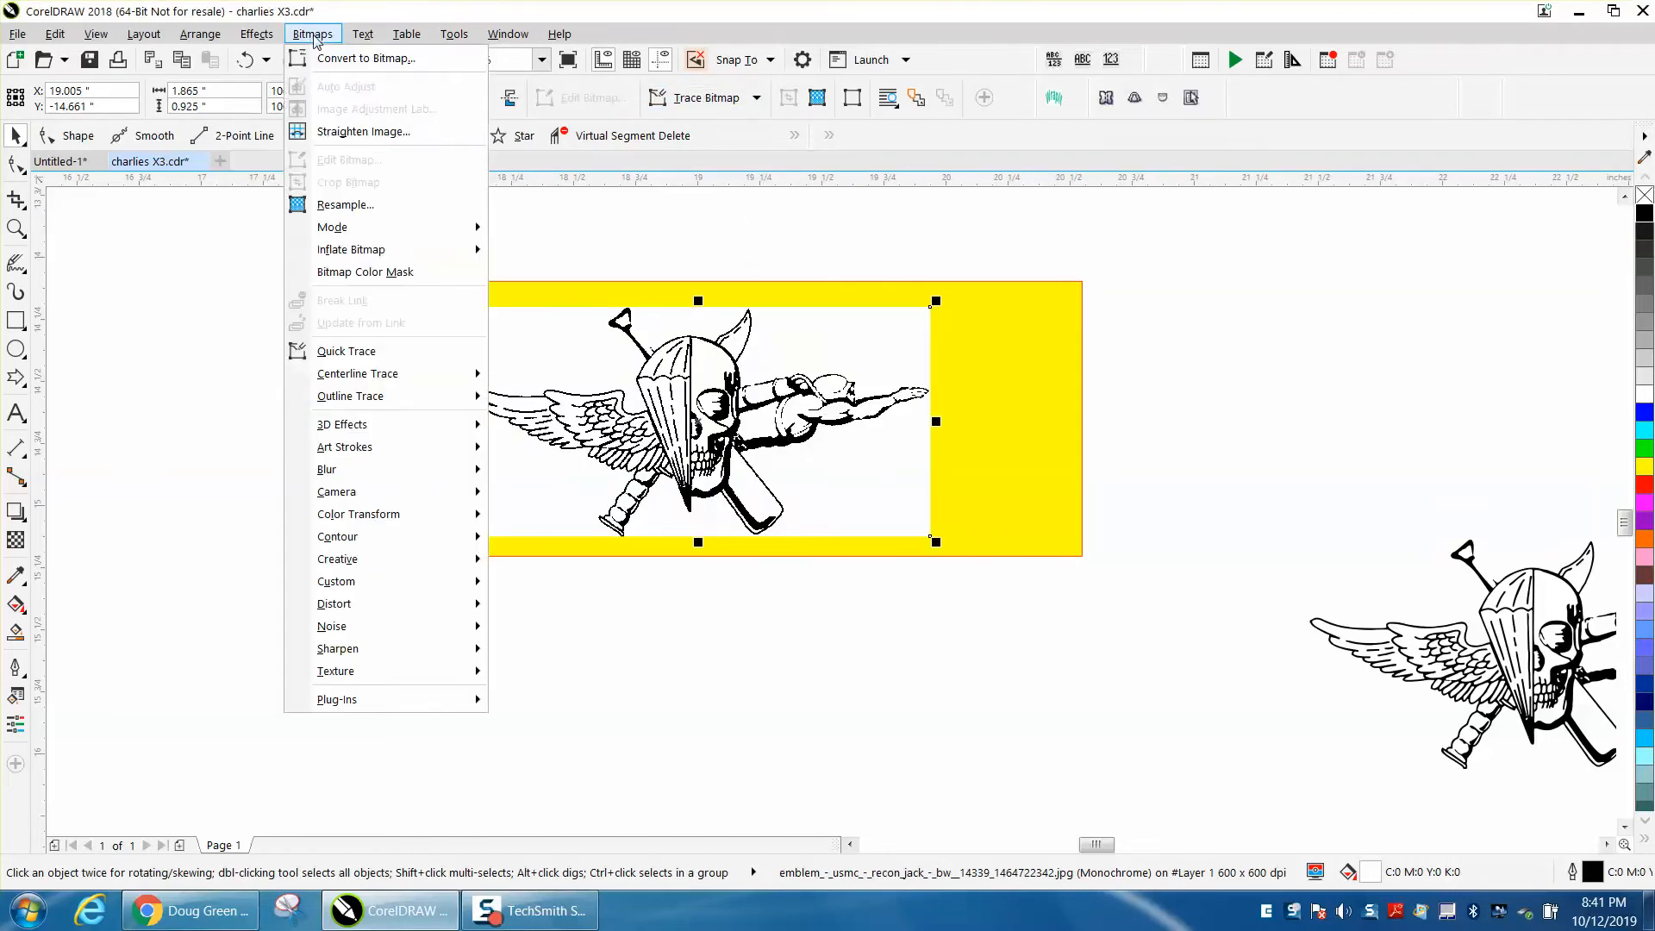
mouse_move(373, 411)
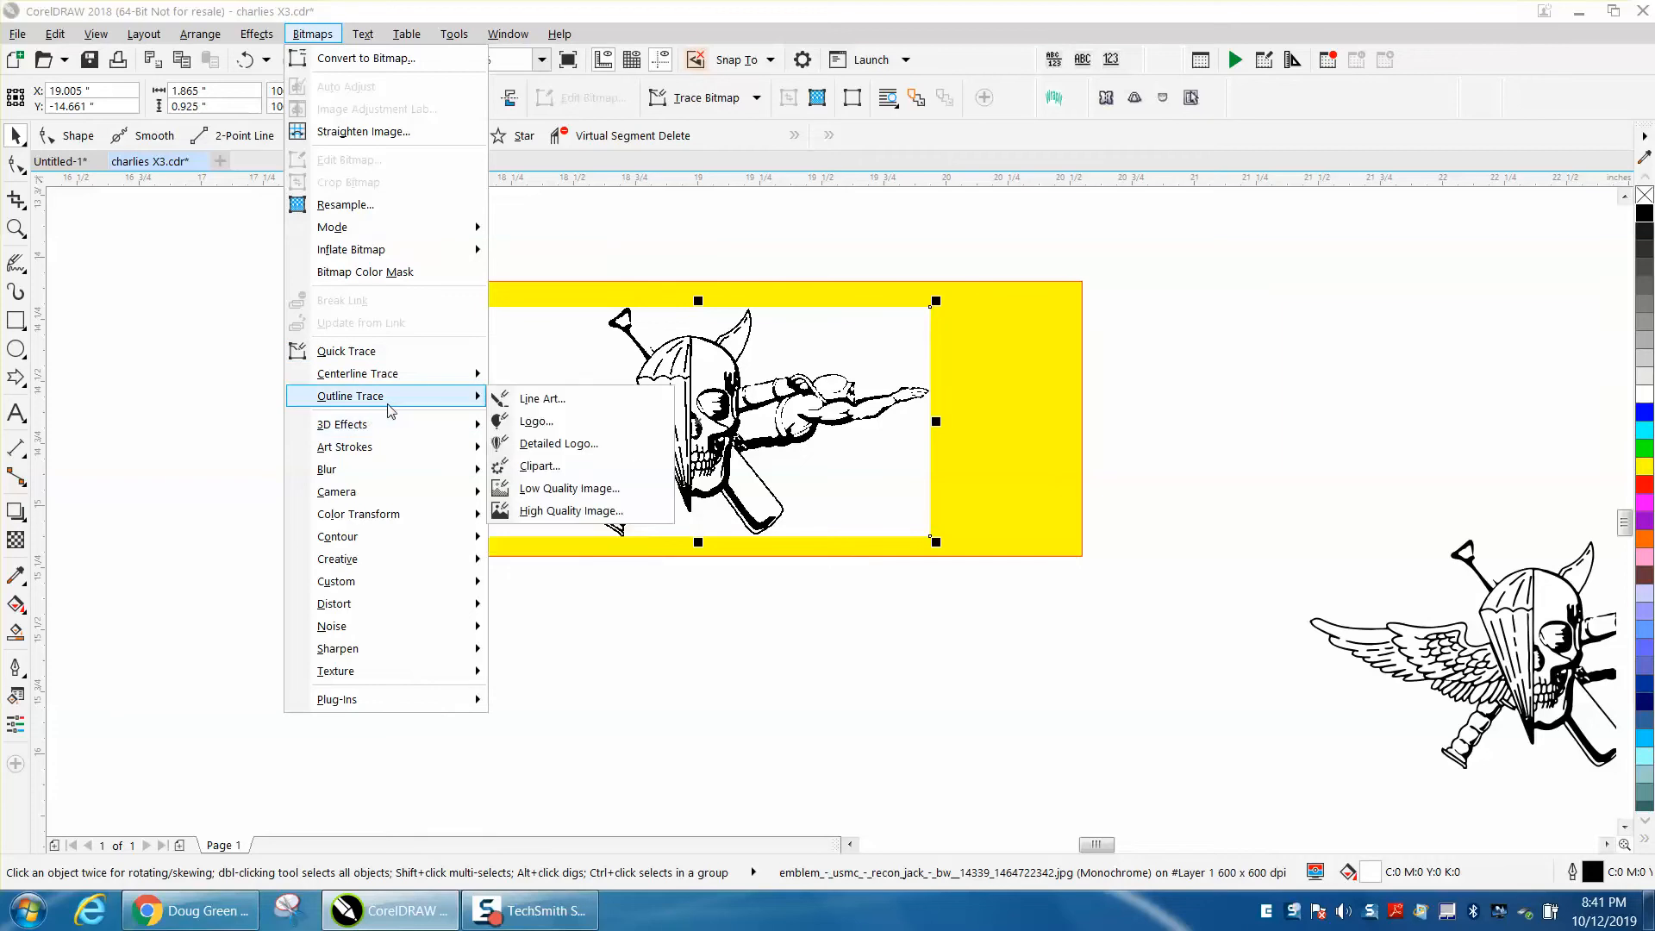
click(548, 463)
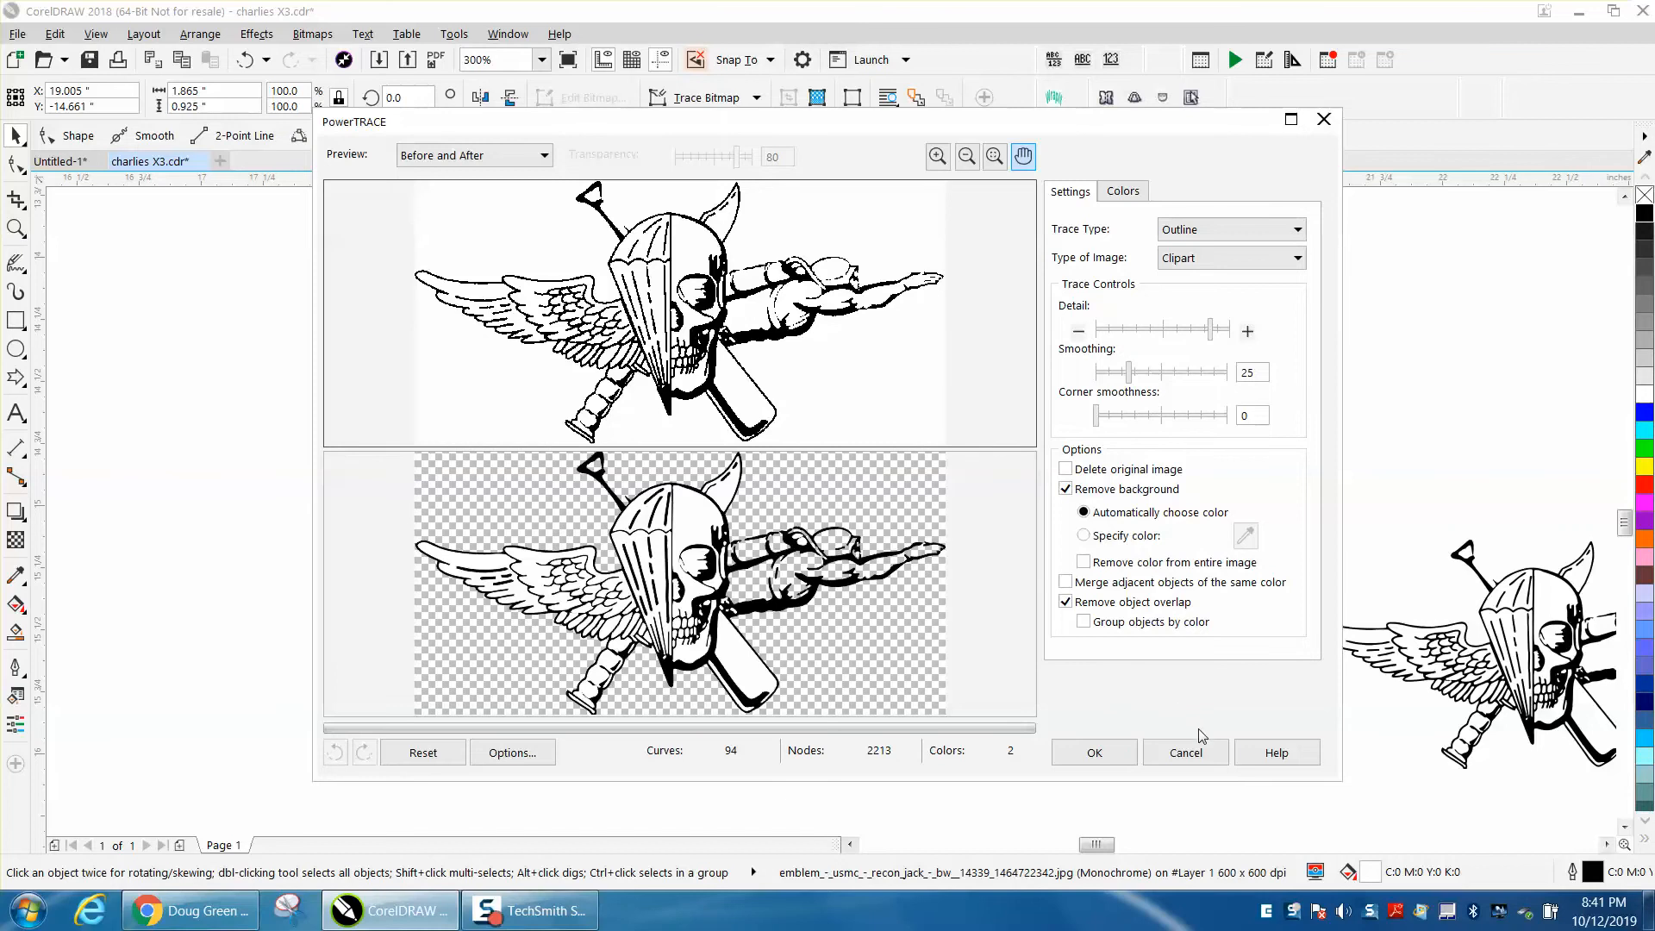
click(1114, 755)
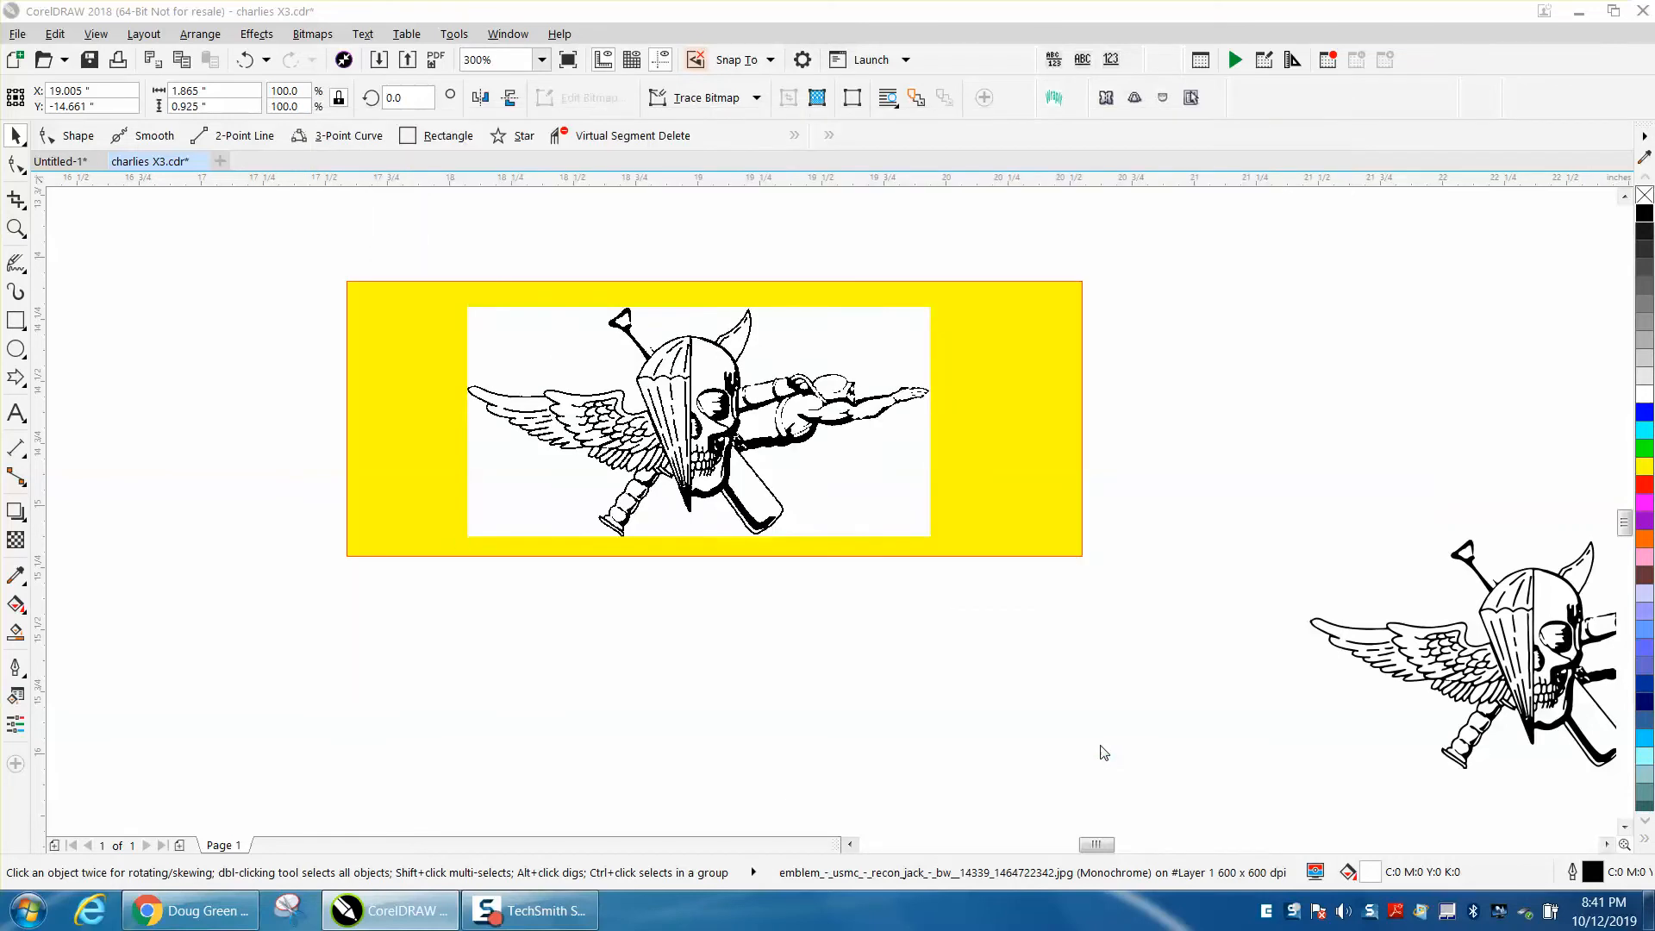
Step: Separate the traced emblem from the original bitmap and place the yellow rectangle behind the trace
mouse_move(699, 425)
mouse_down()
mouse_move(703, 681)
mouse_move(726, 678)
mouse_up()
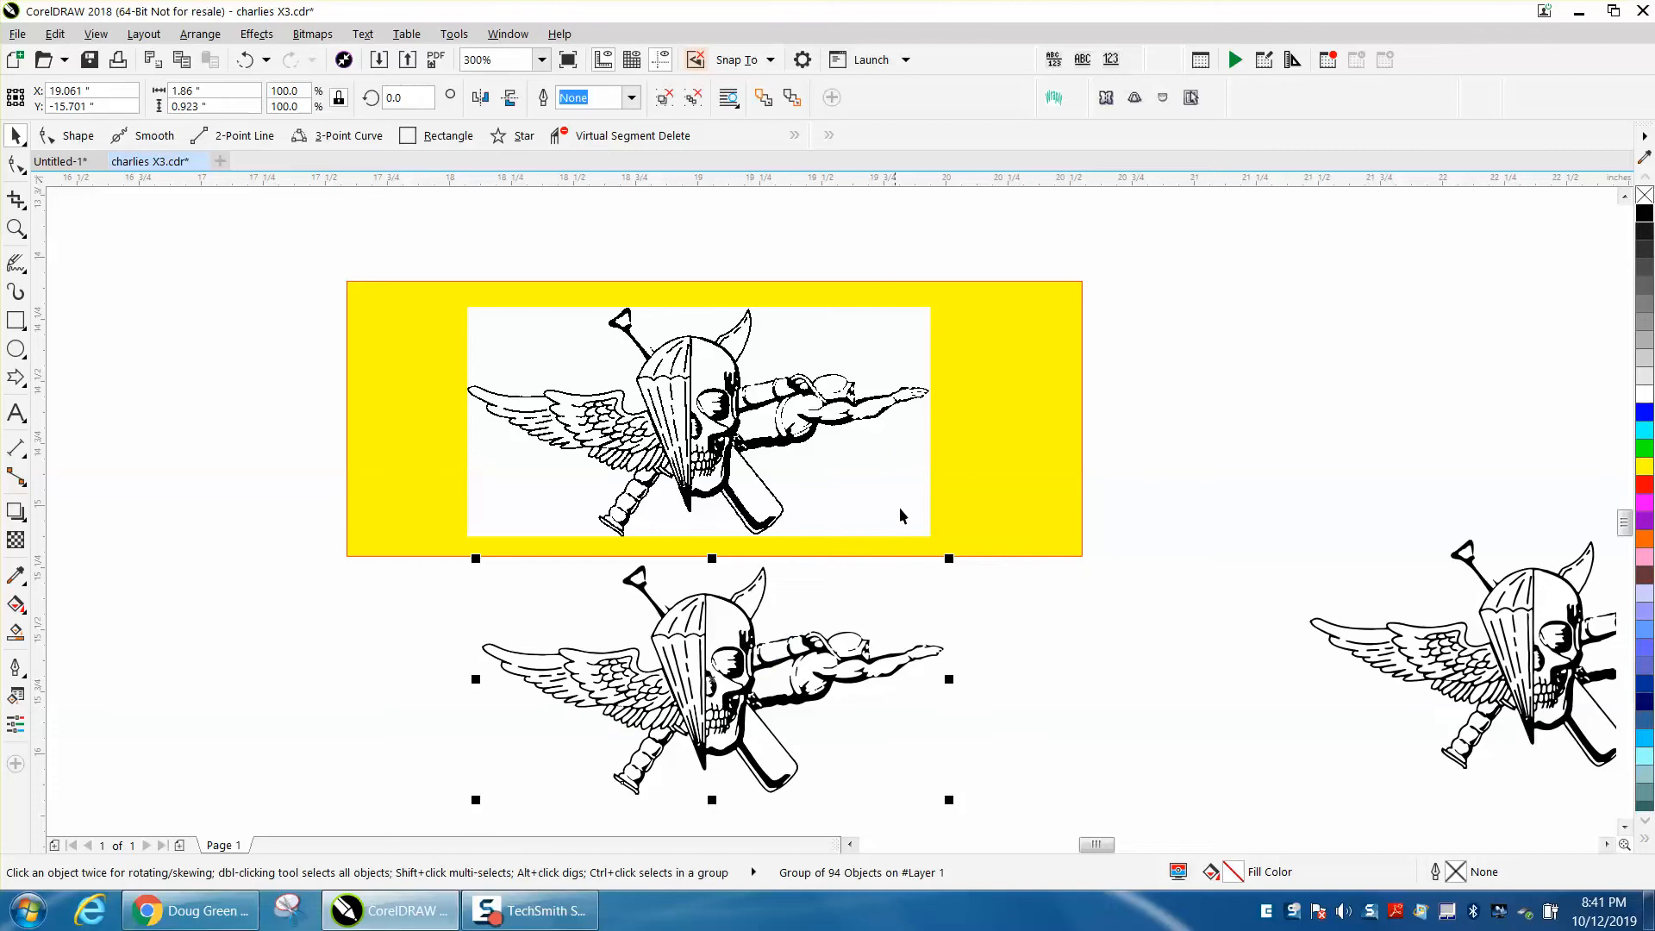
drag(988, 515, 1007, 765)
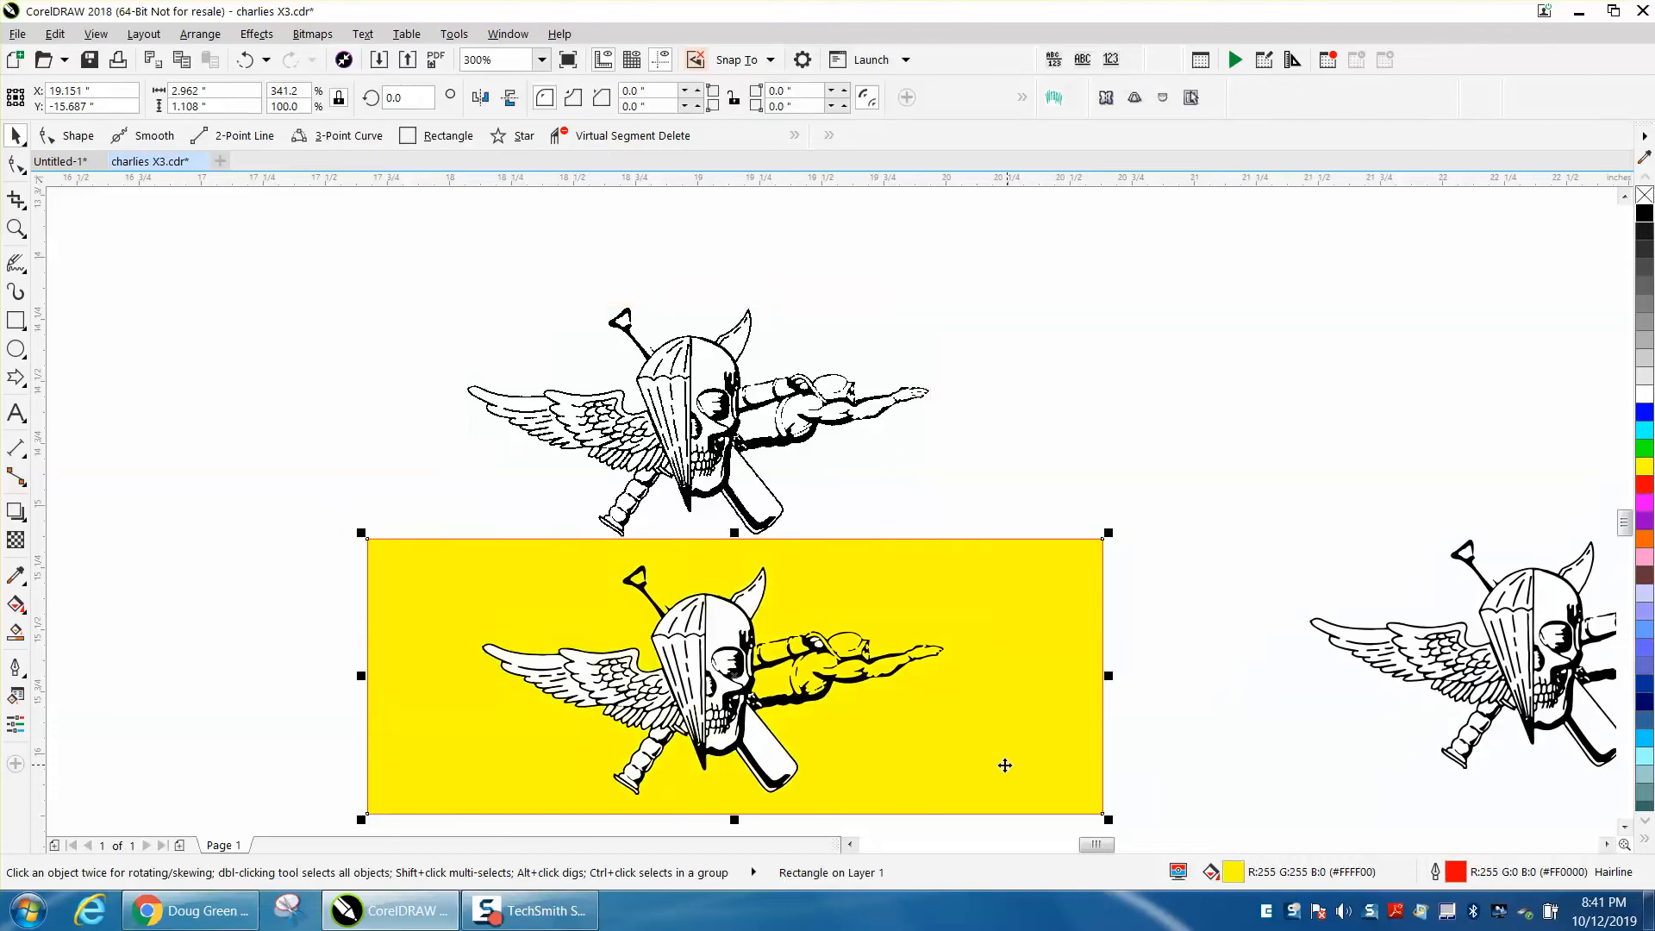
drag(731, 446, 1416, 379)
drag(978, 619, 947, 630)
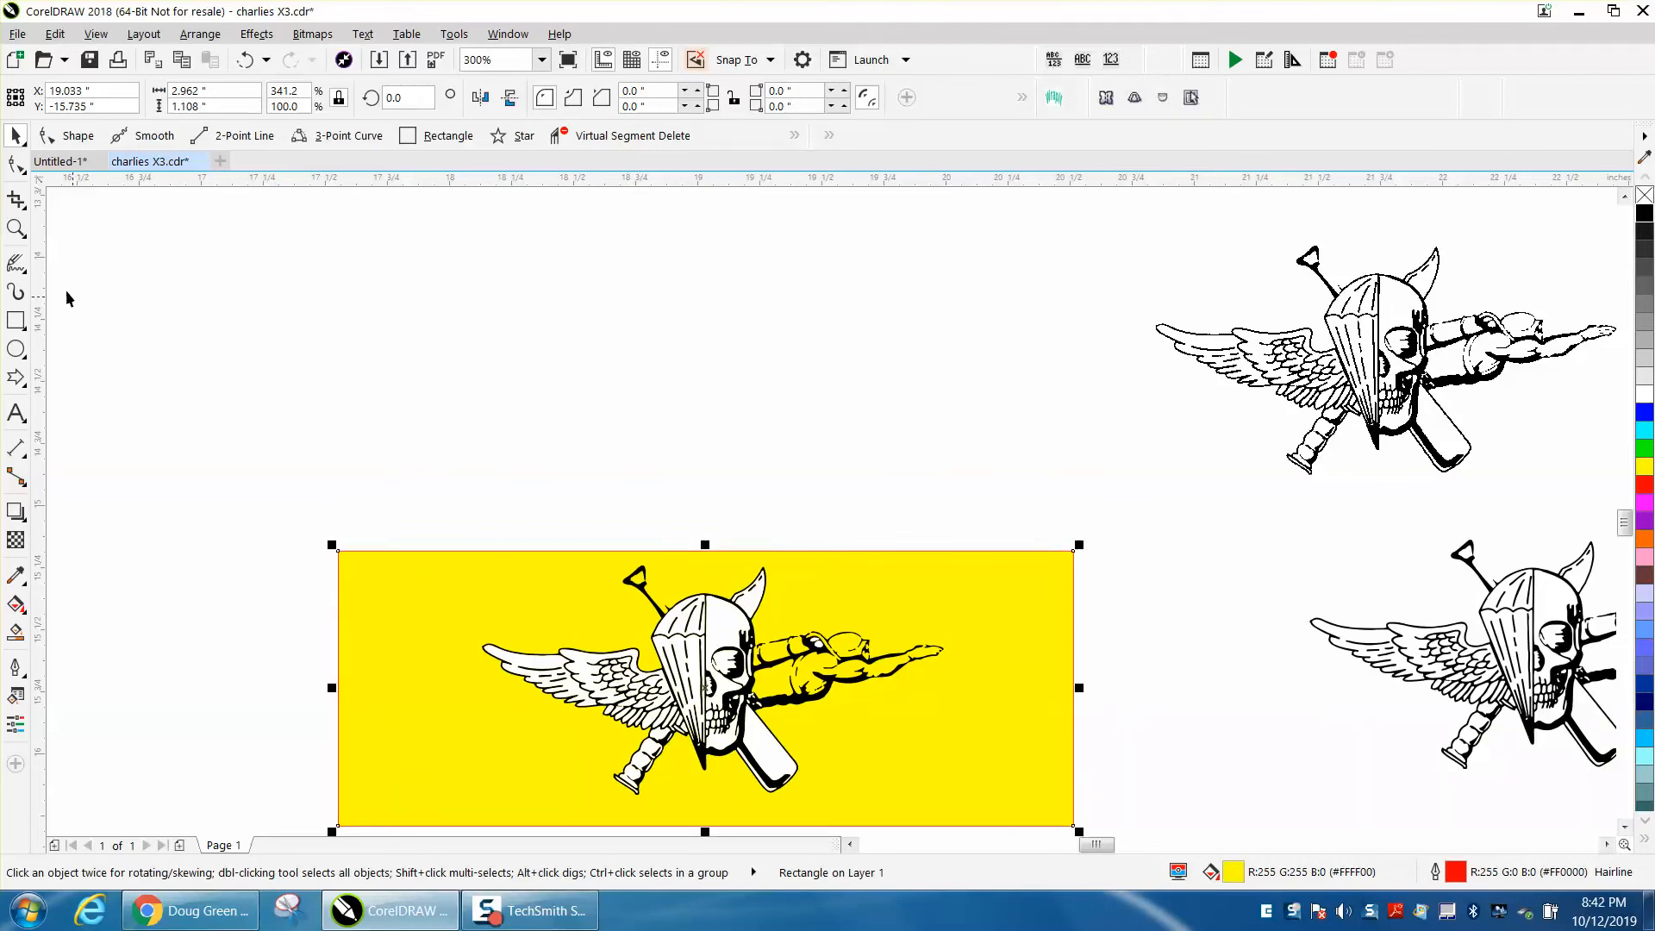
Step: Select the traced emblem group on the yellow rectangle and begin a new Find Objects search
click(16, 229)
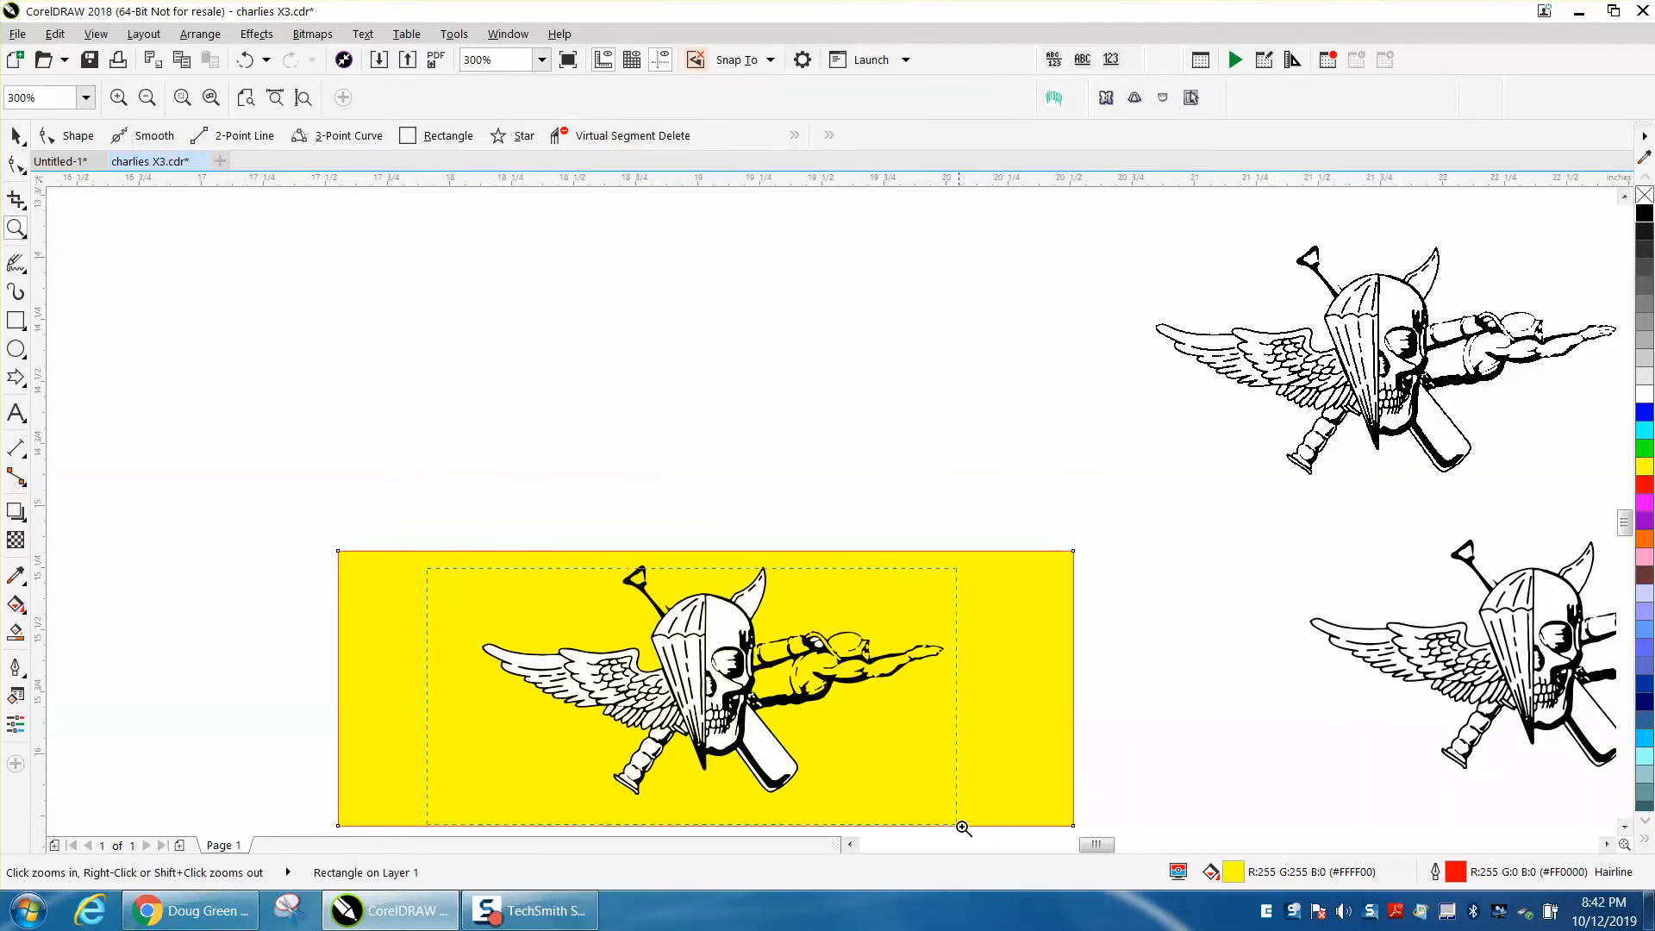
drag(949, 823, 952, 824)
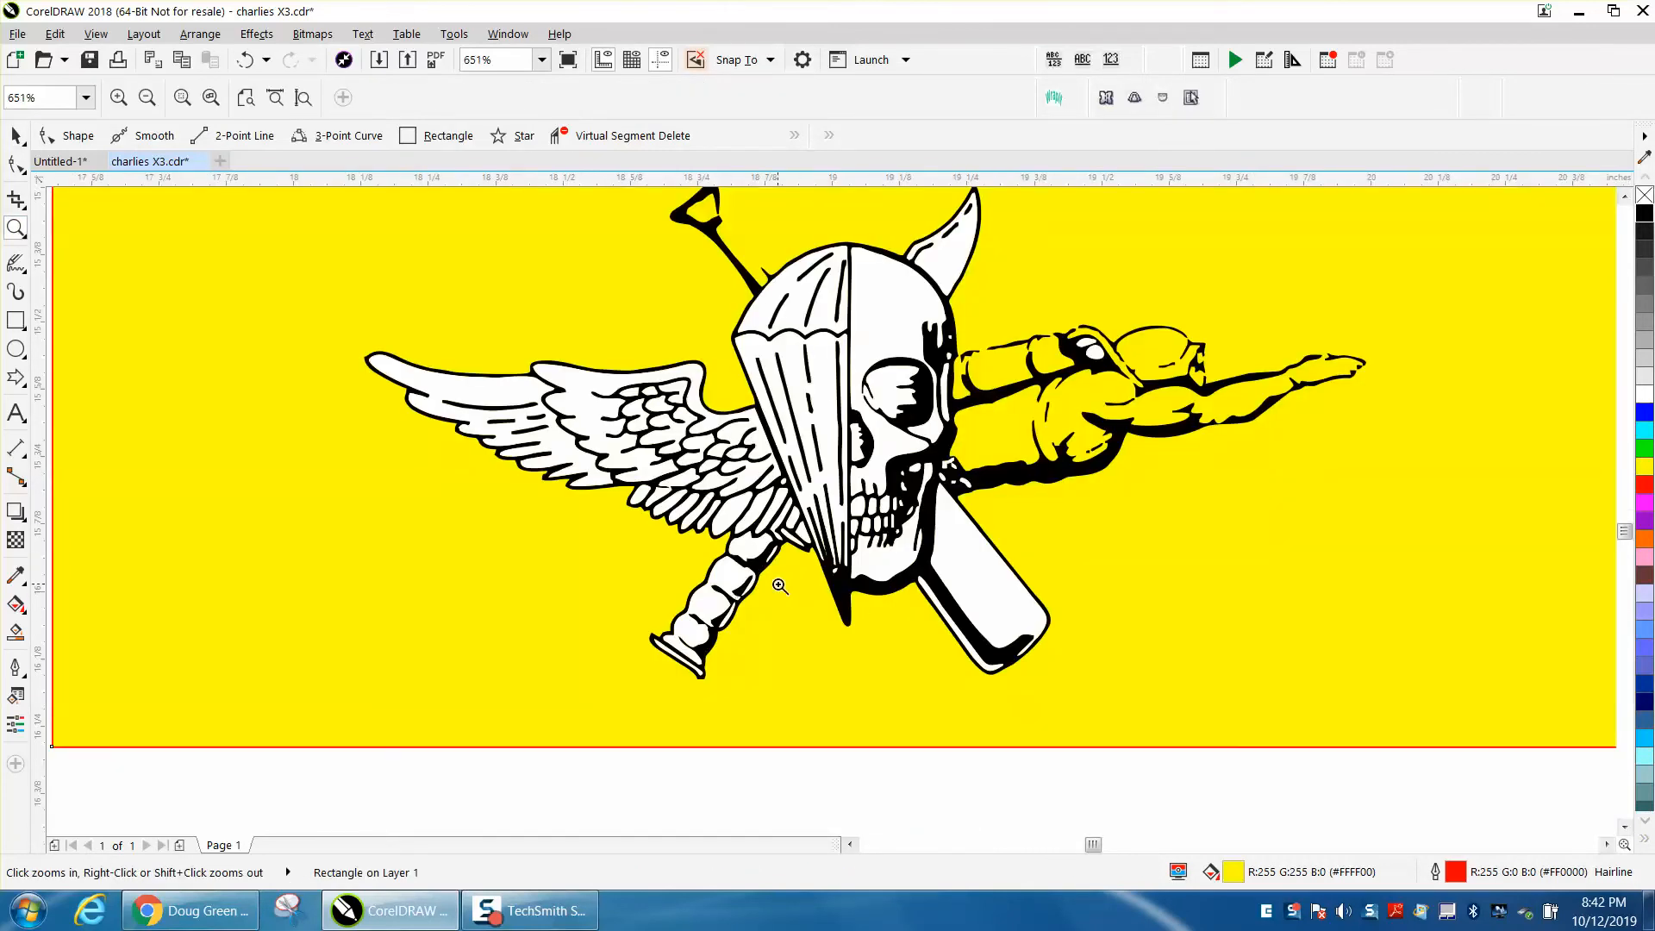
right_click(874, 556)
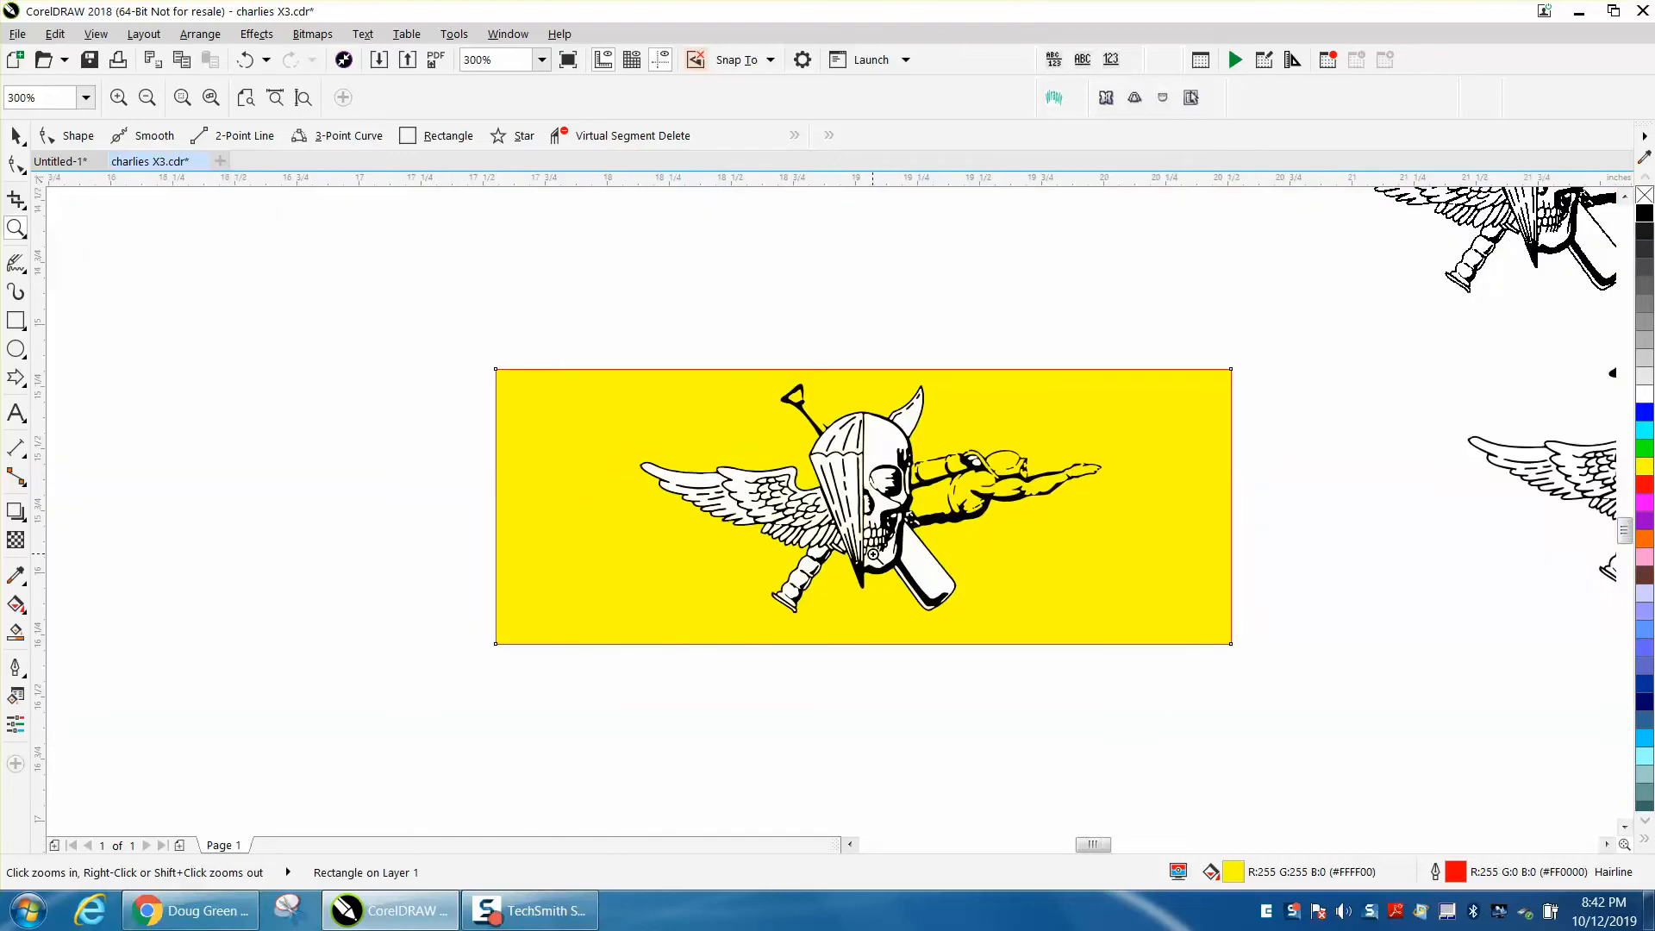
click(16, 135)
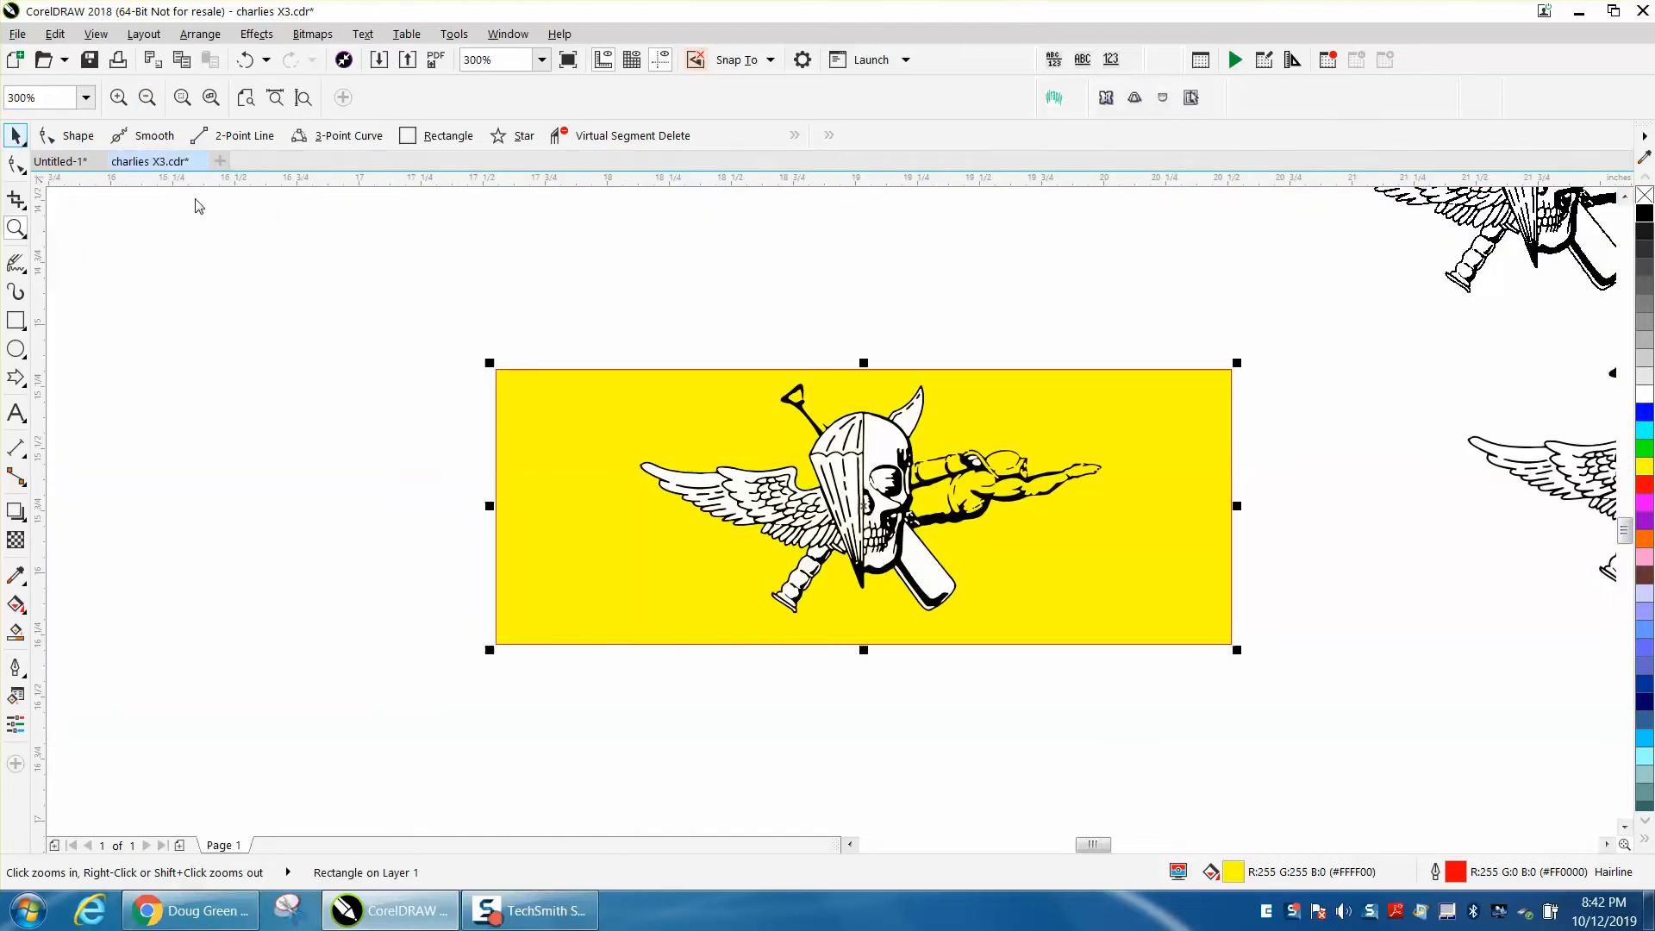
drag(567, 354, 1124, 727)
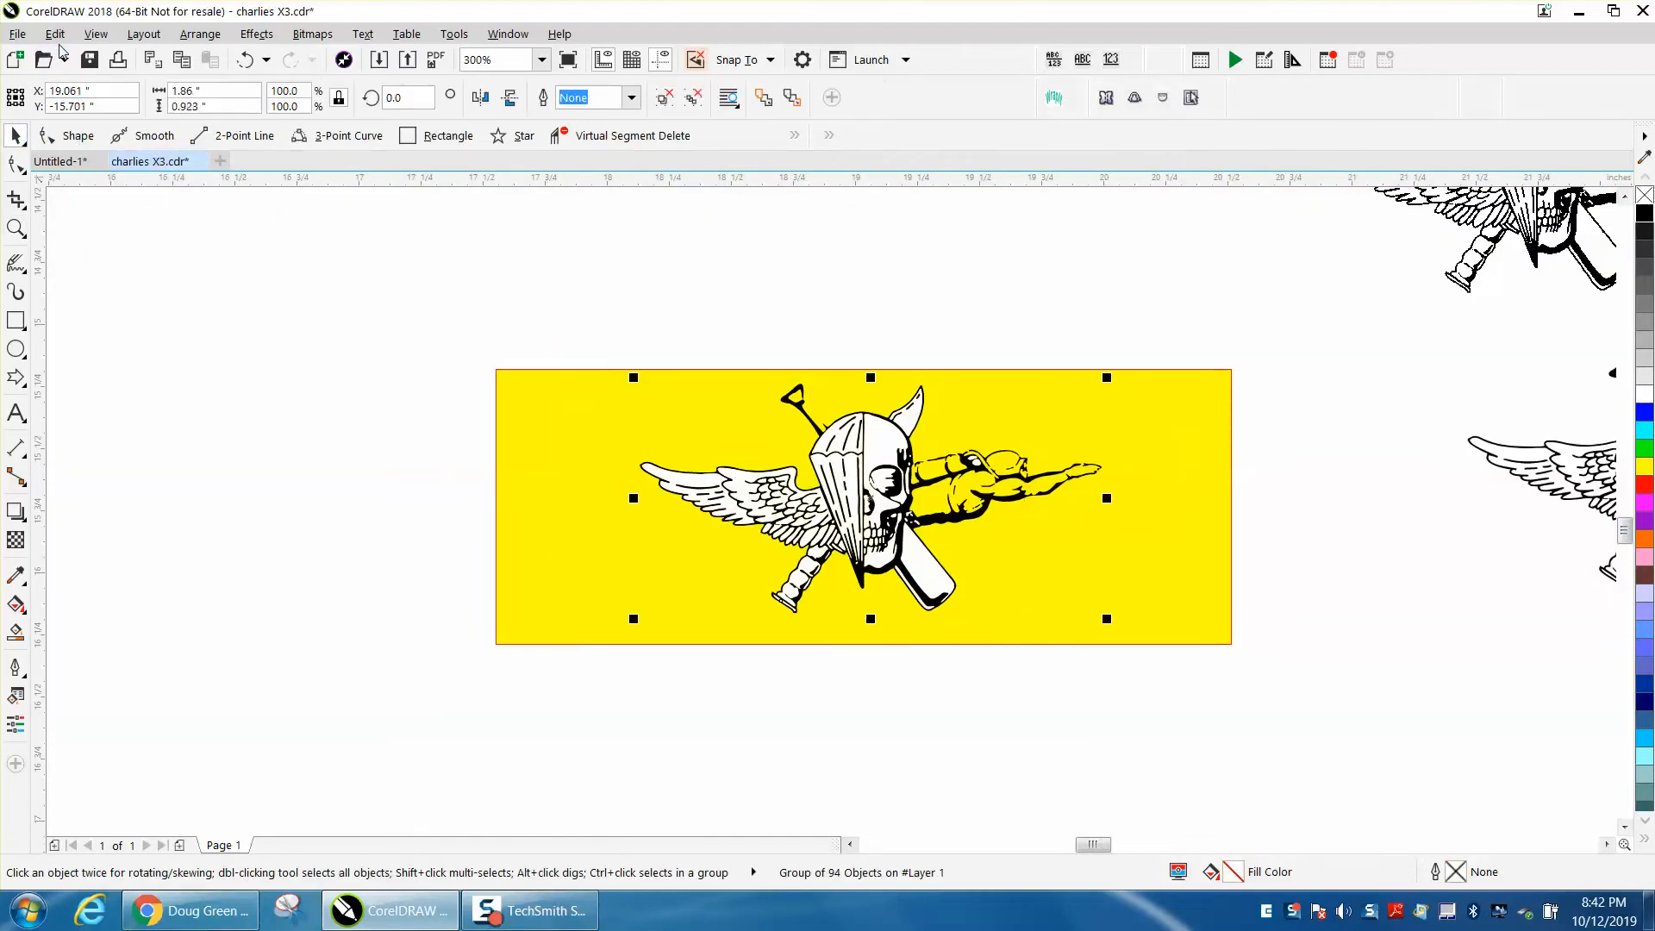
click(55, 34)
mouse_move(121, 390)
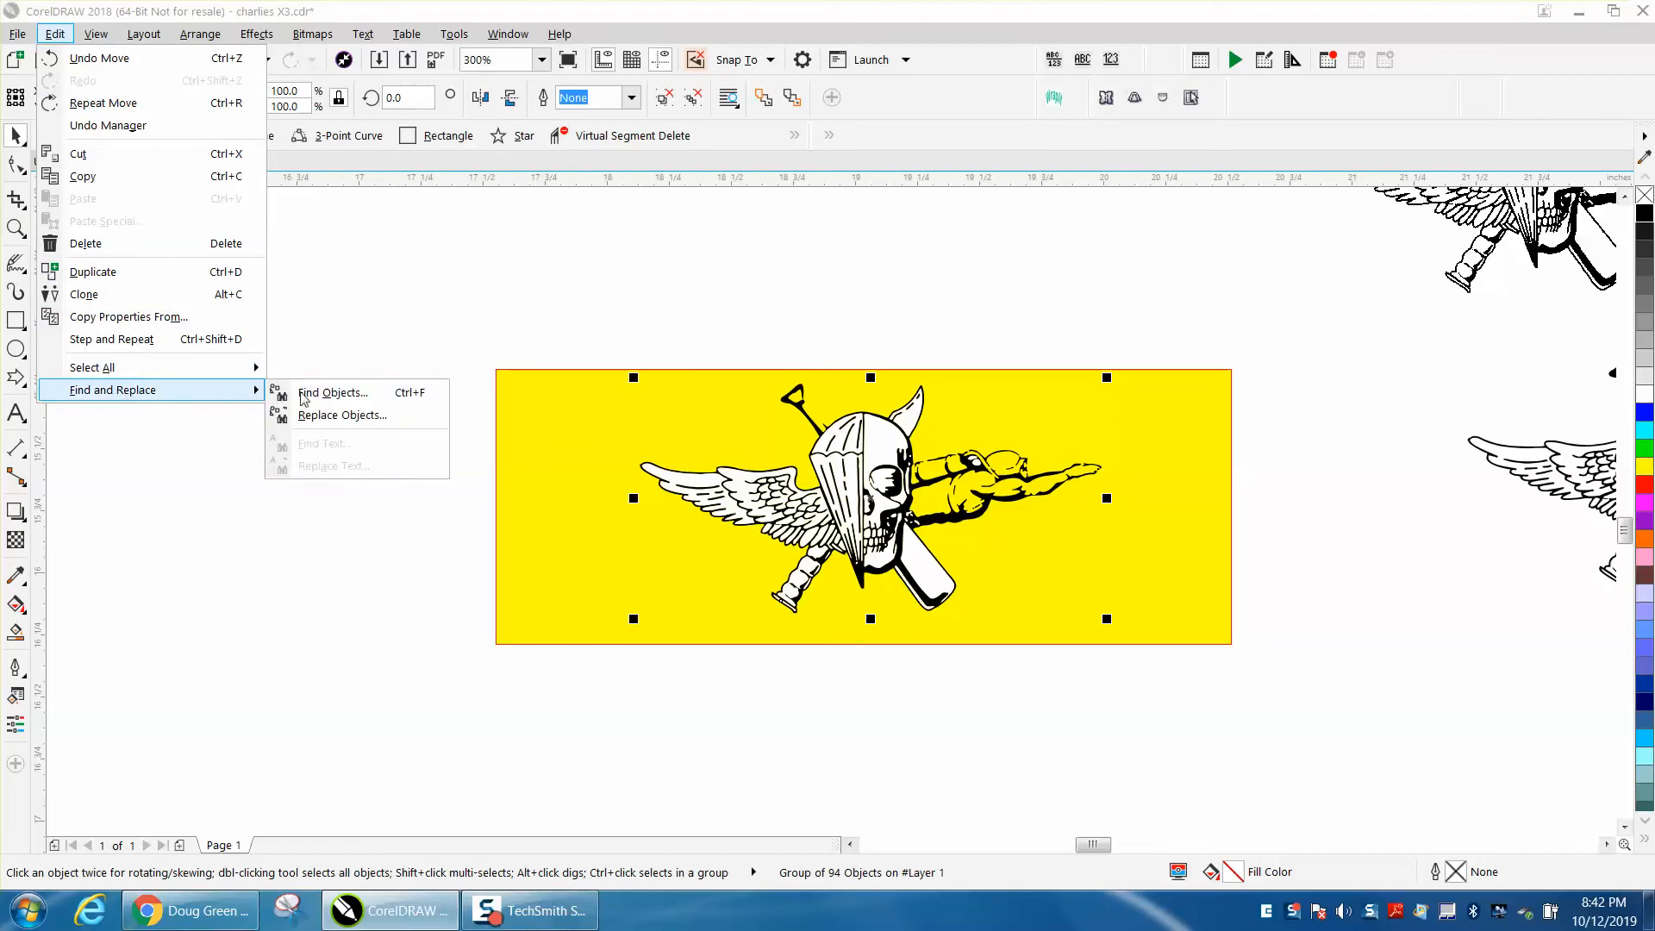
click(311, 395)
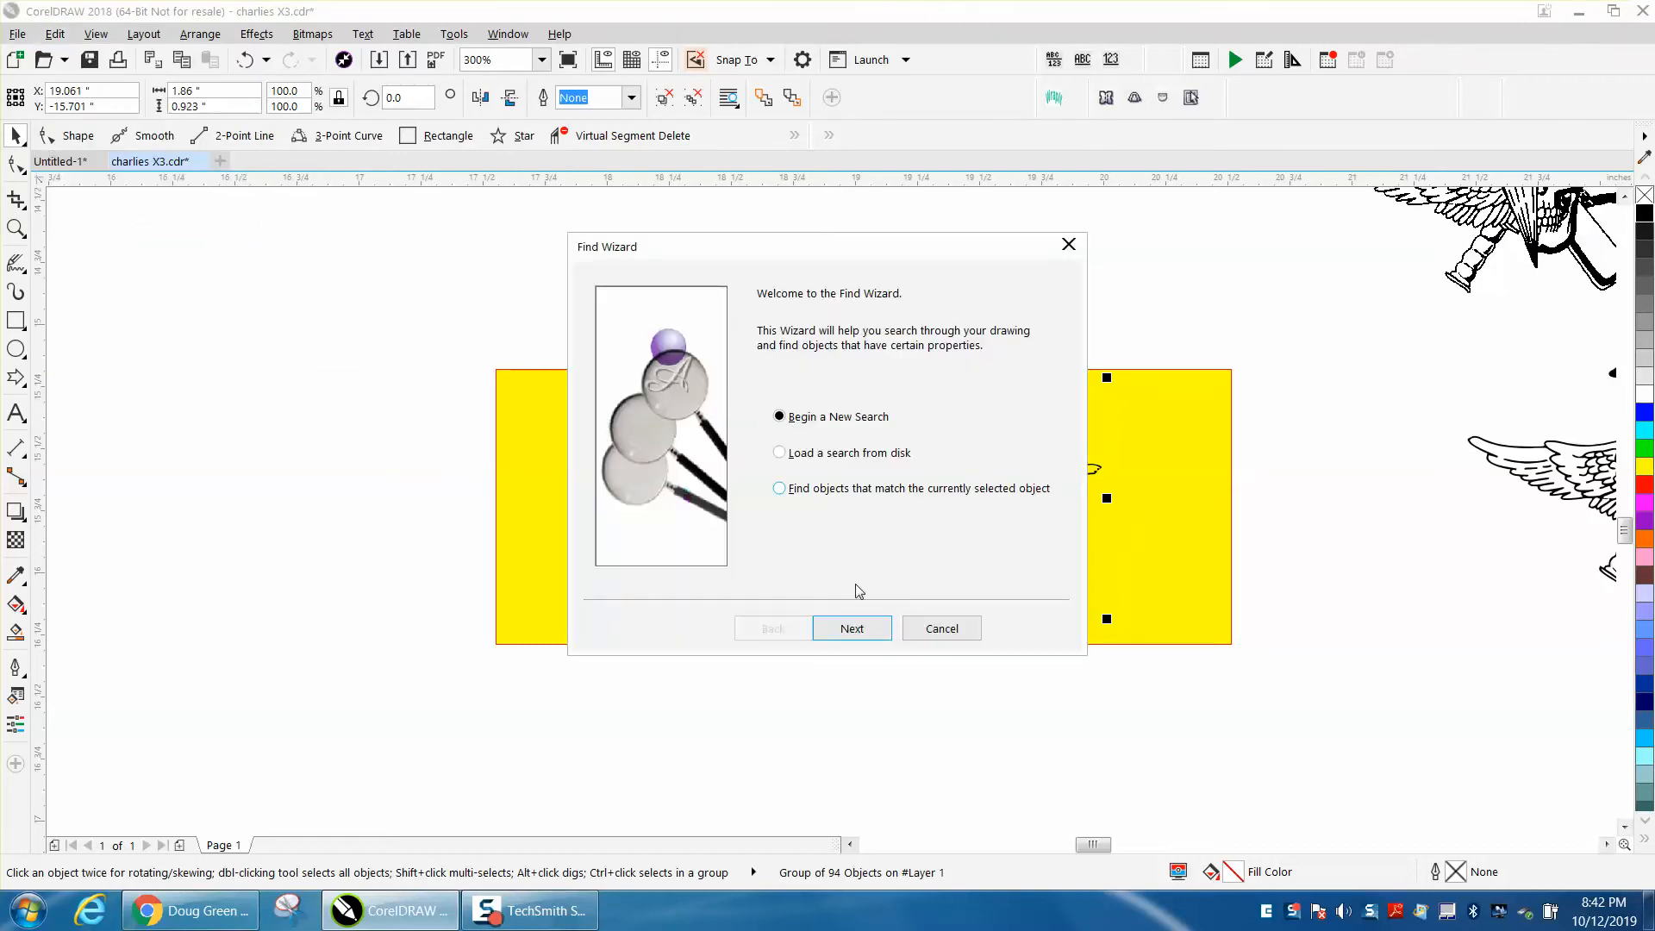
click(853, 640)
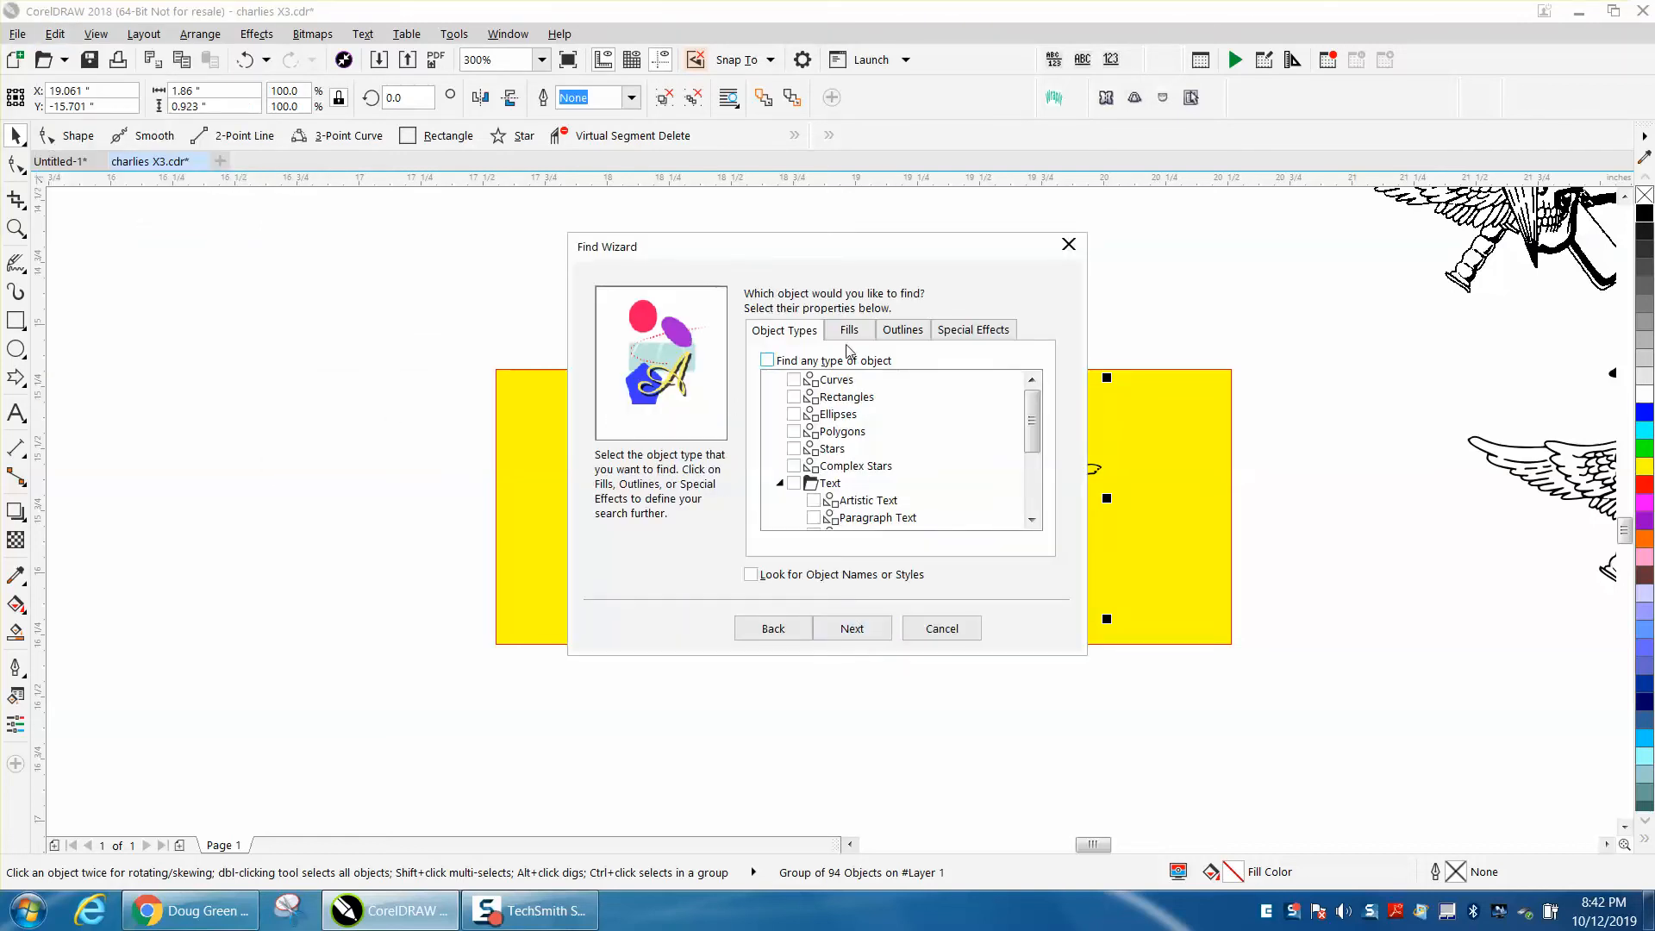
Step: Limit the search to a specific uniform color fill, sampling the white from the emblem's parachute
click(849, 330)
click(794, 396)
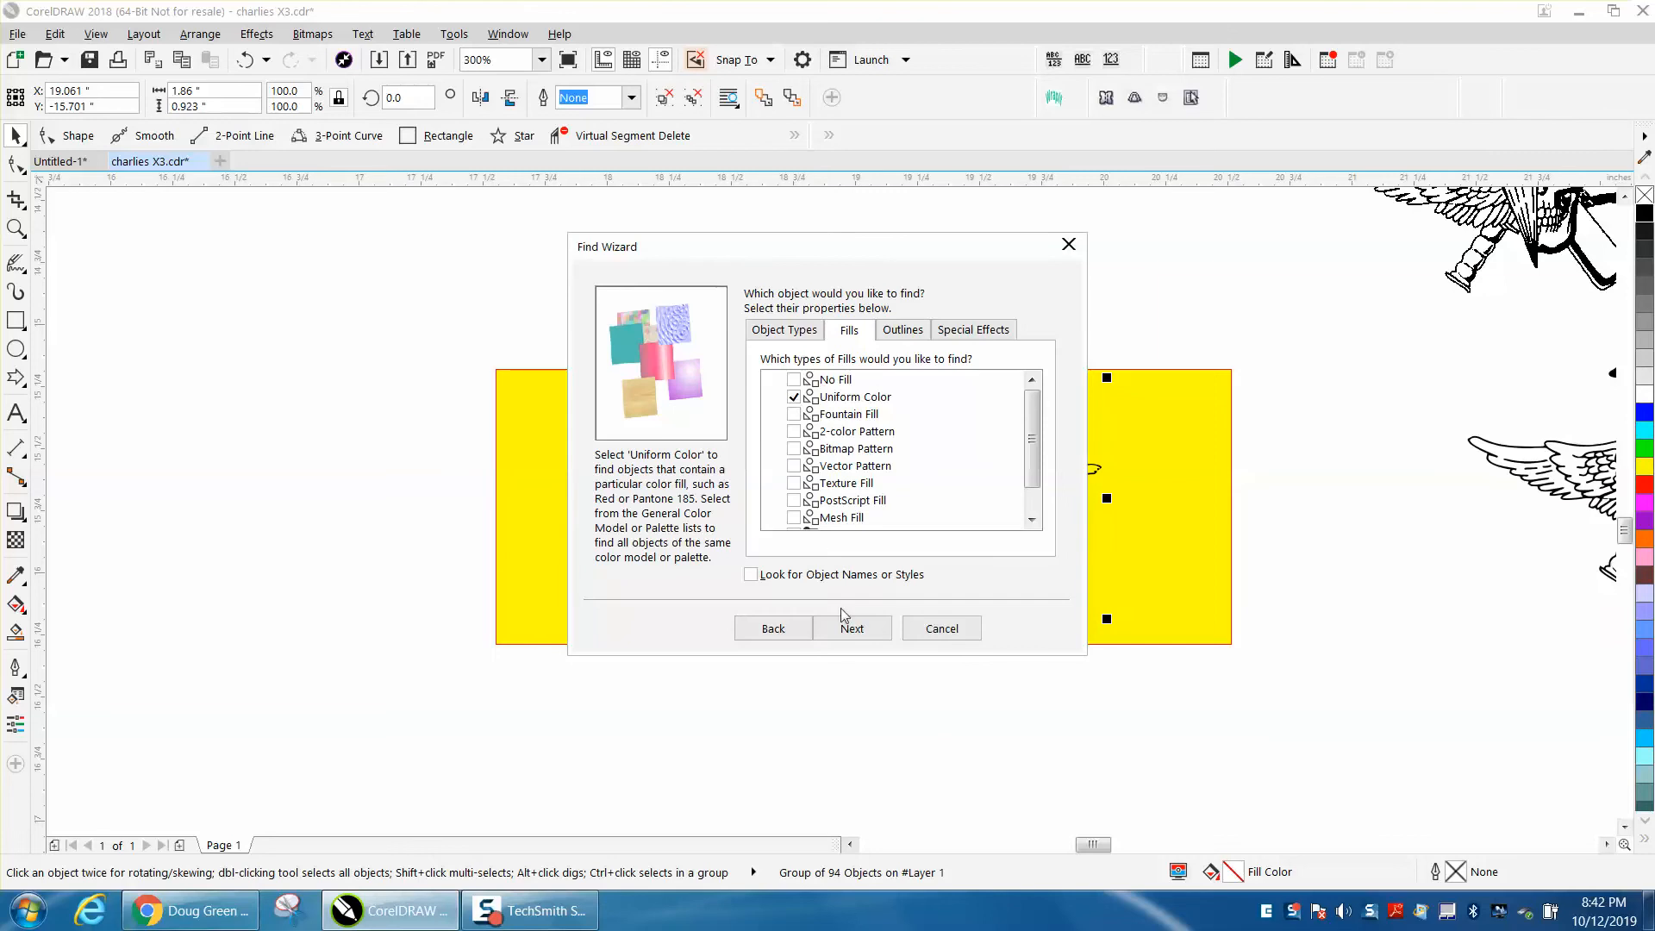
click(852, 628)
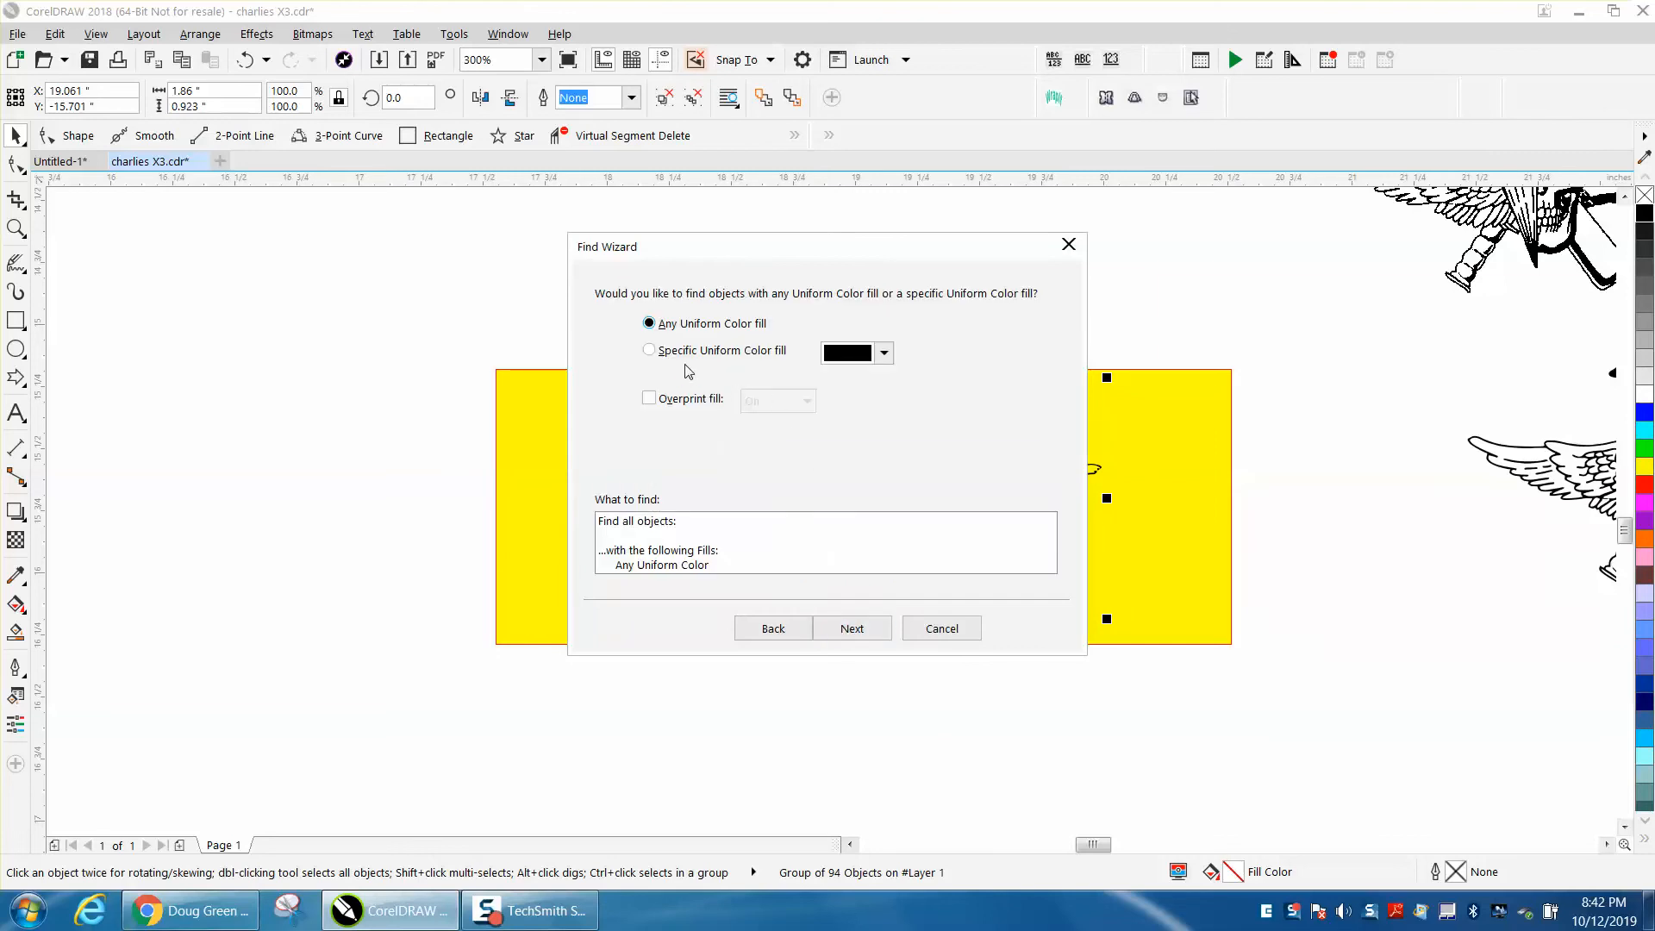
click(652, 350)
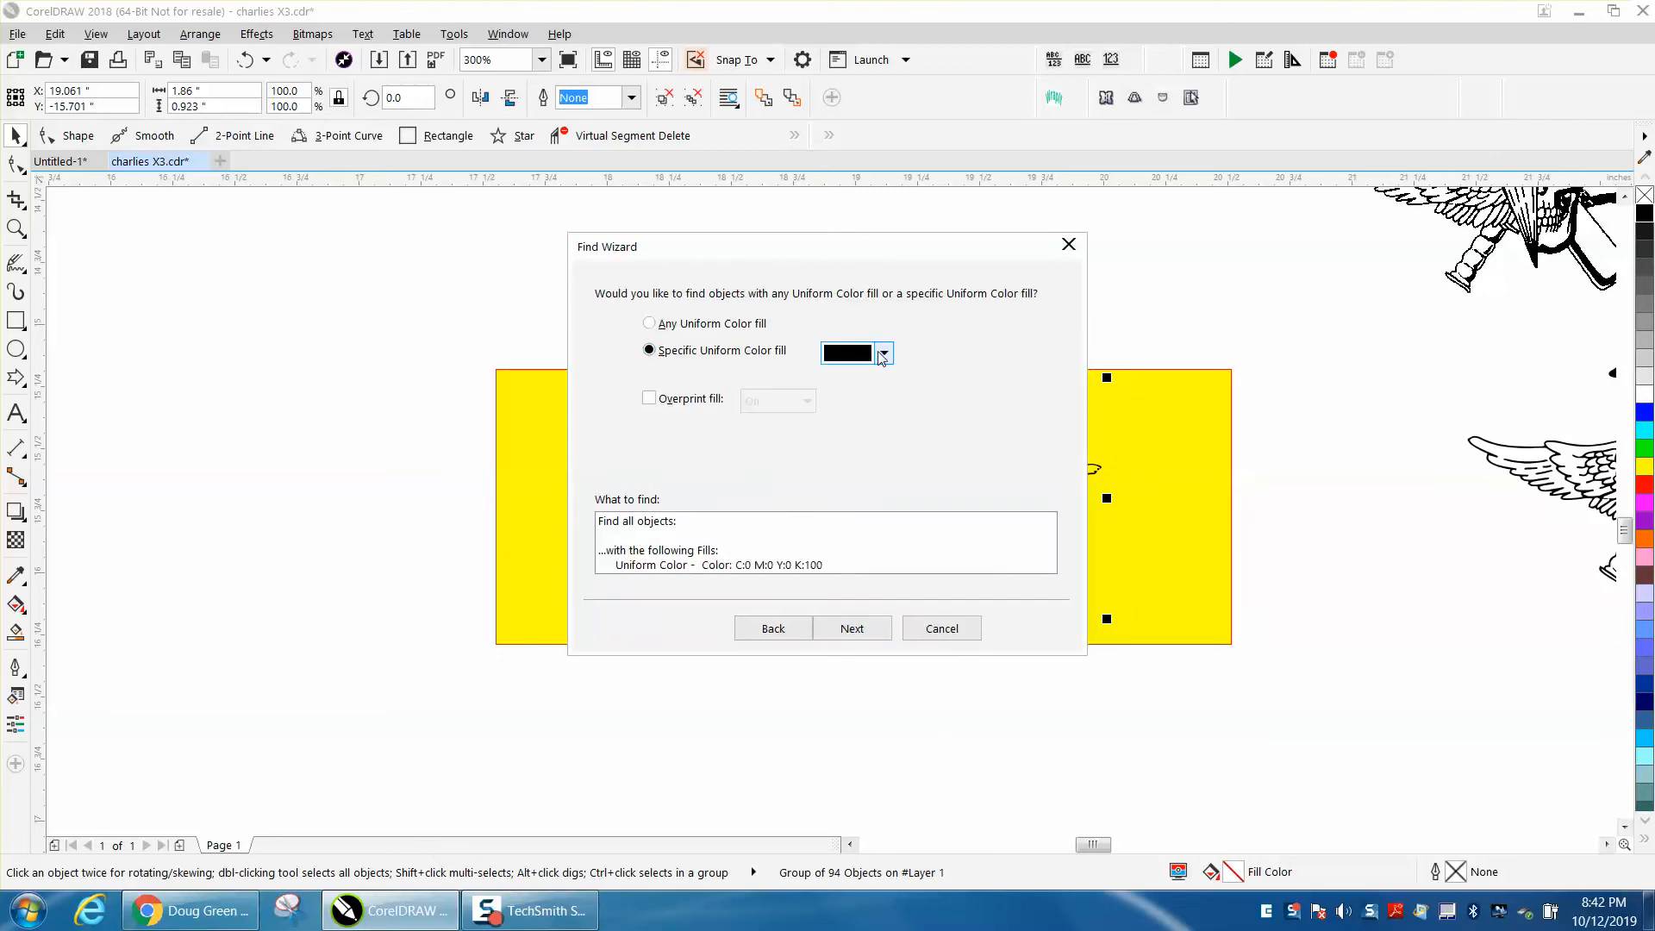
click(882, 354)
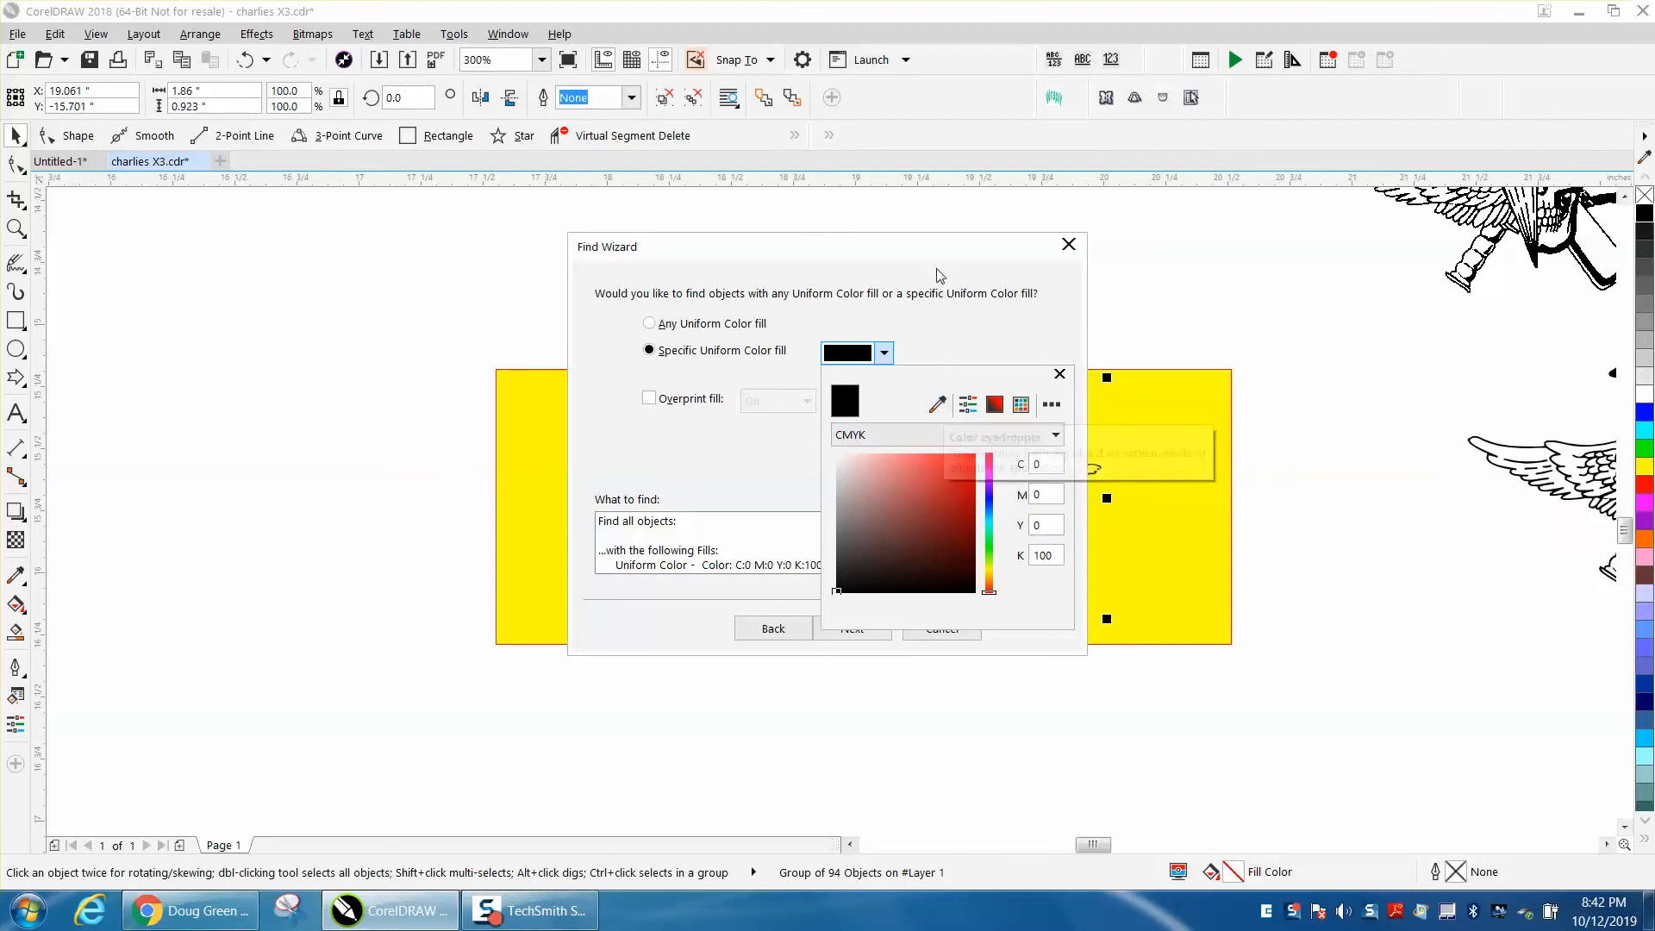
click(983, 257)
drag(967, 250, 1255, 250)
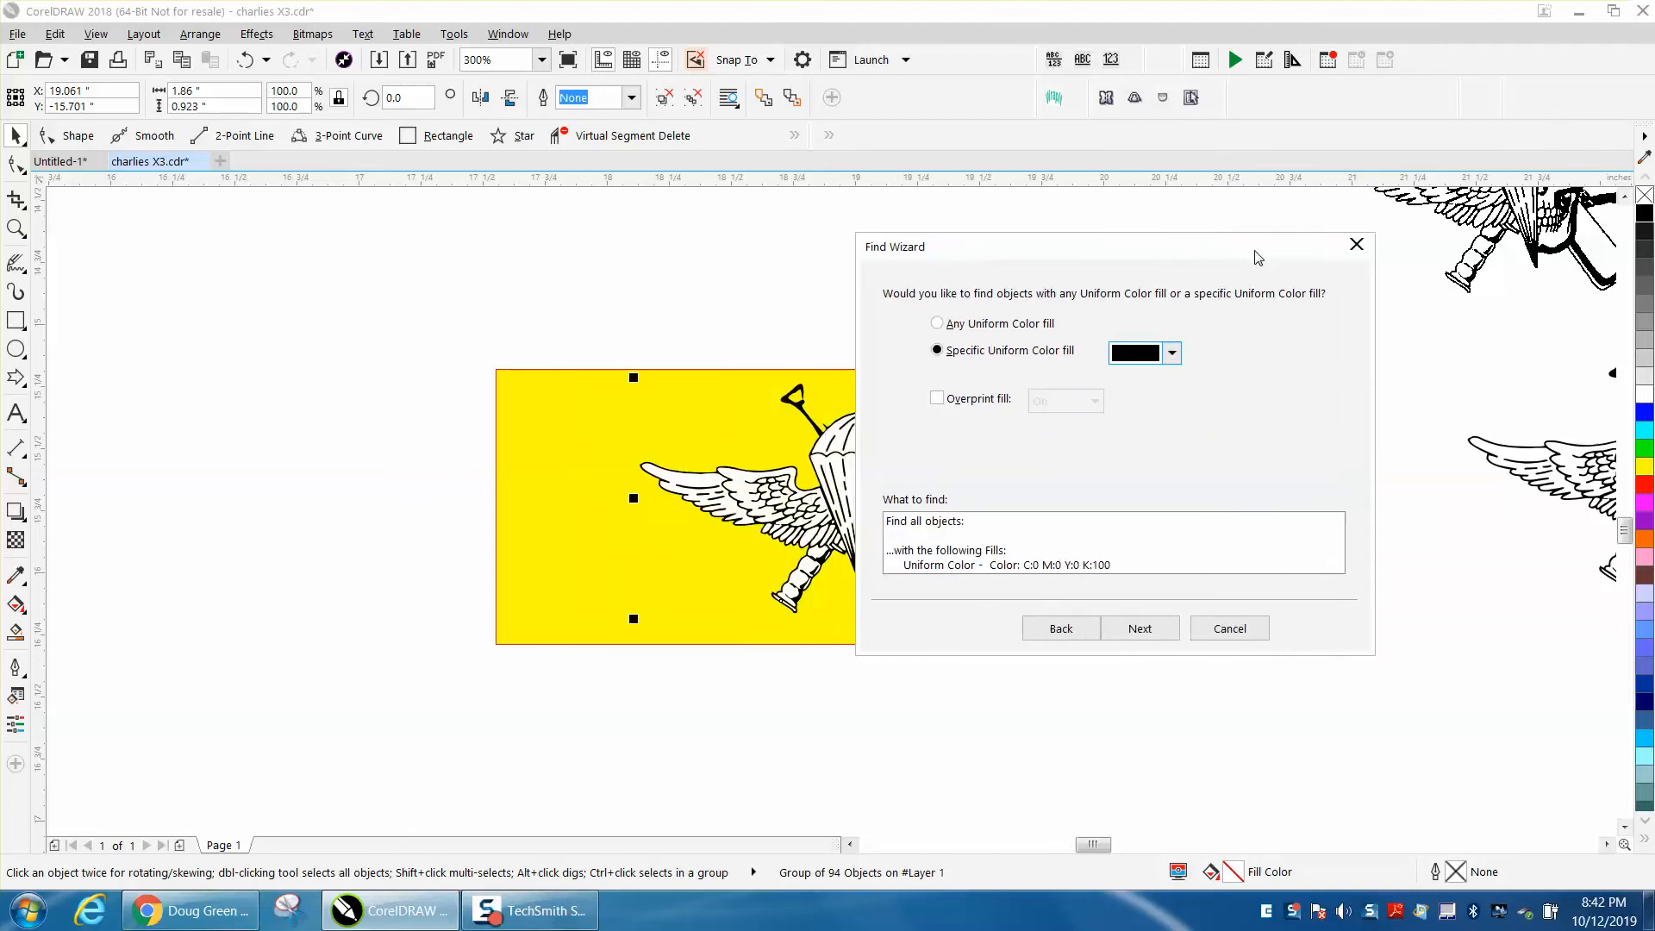
click(1172, 354)
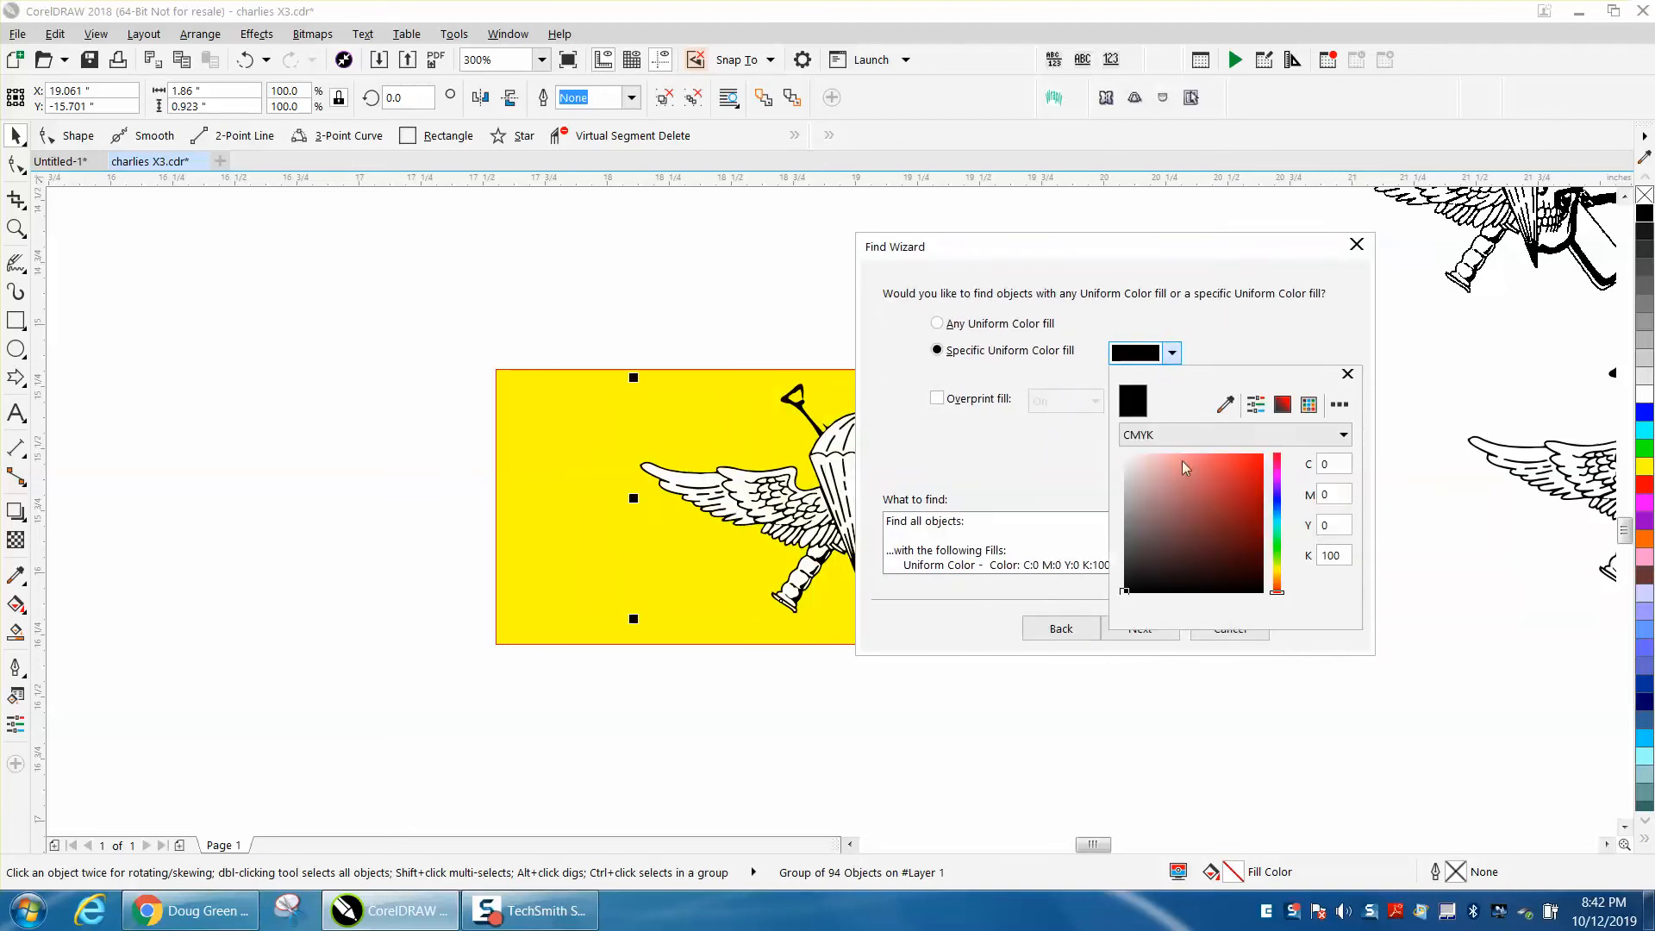
click(1225, 405)
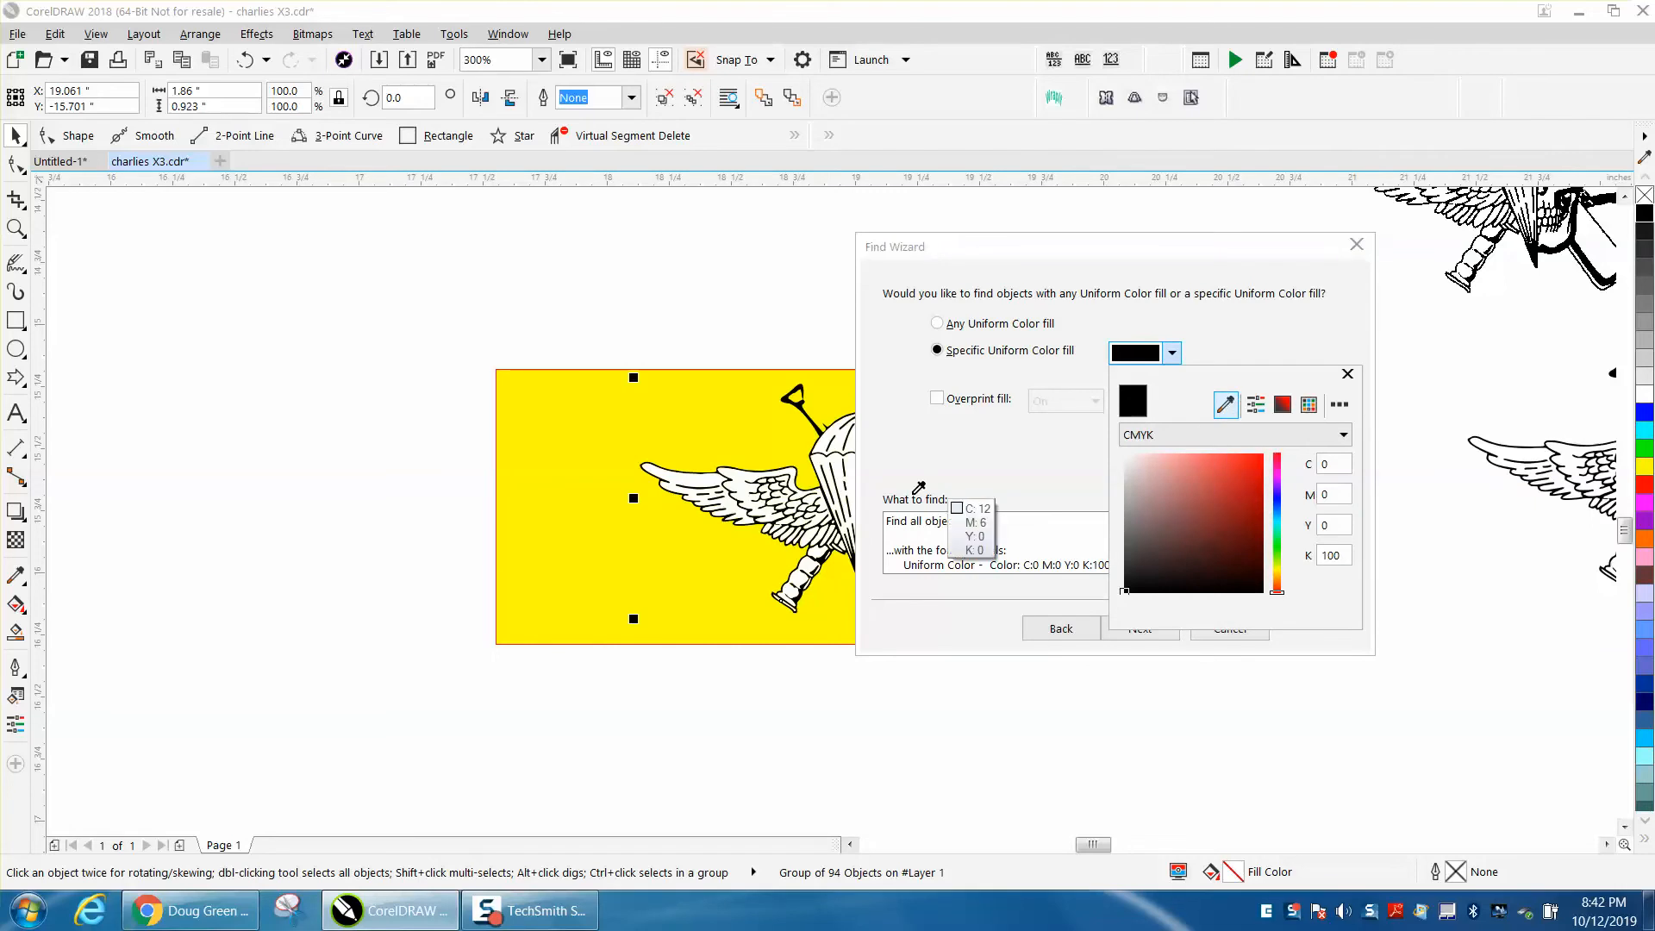
click(843, 463)
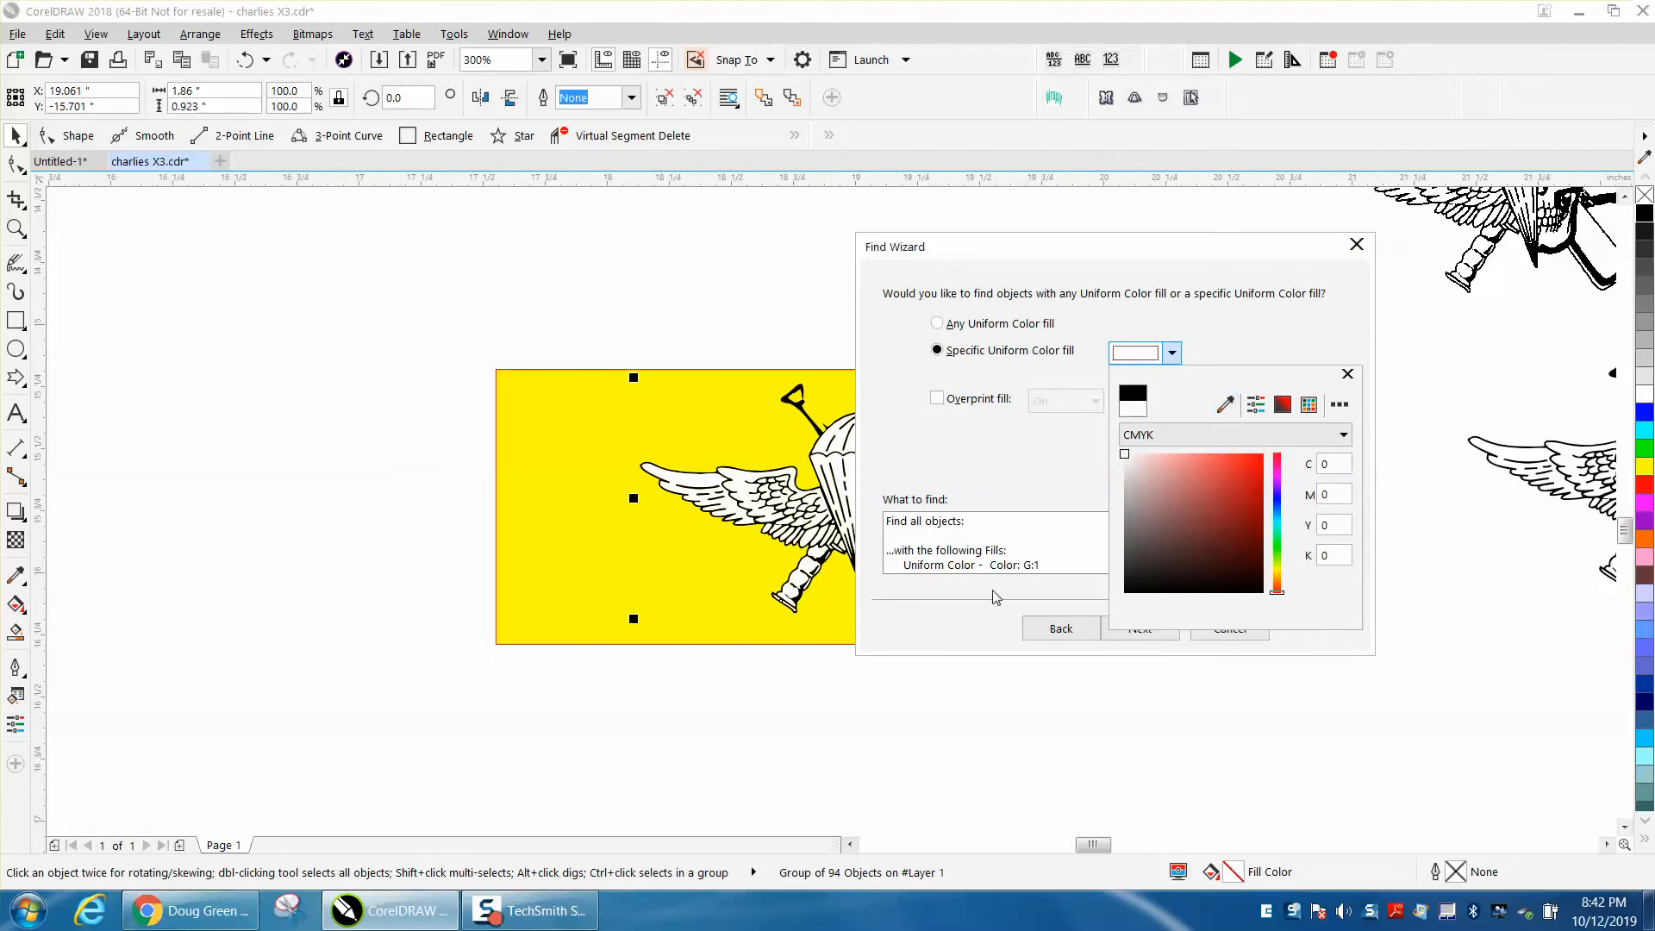
Step: Run the search and select all matching white-filled objects, ungrouping the groups that contain them
click(1139, 639)
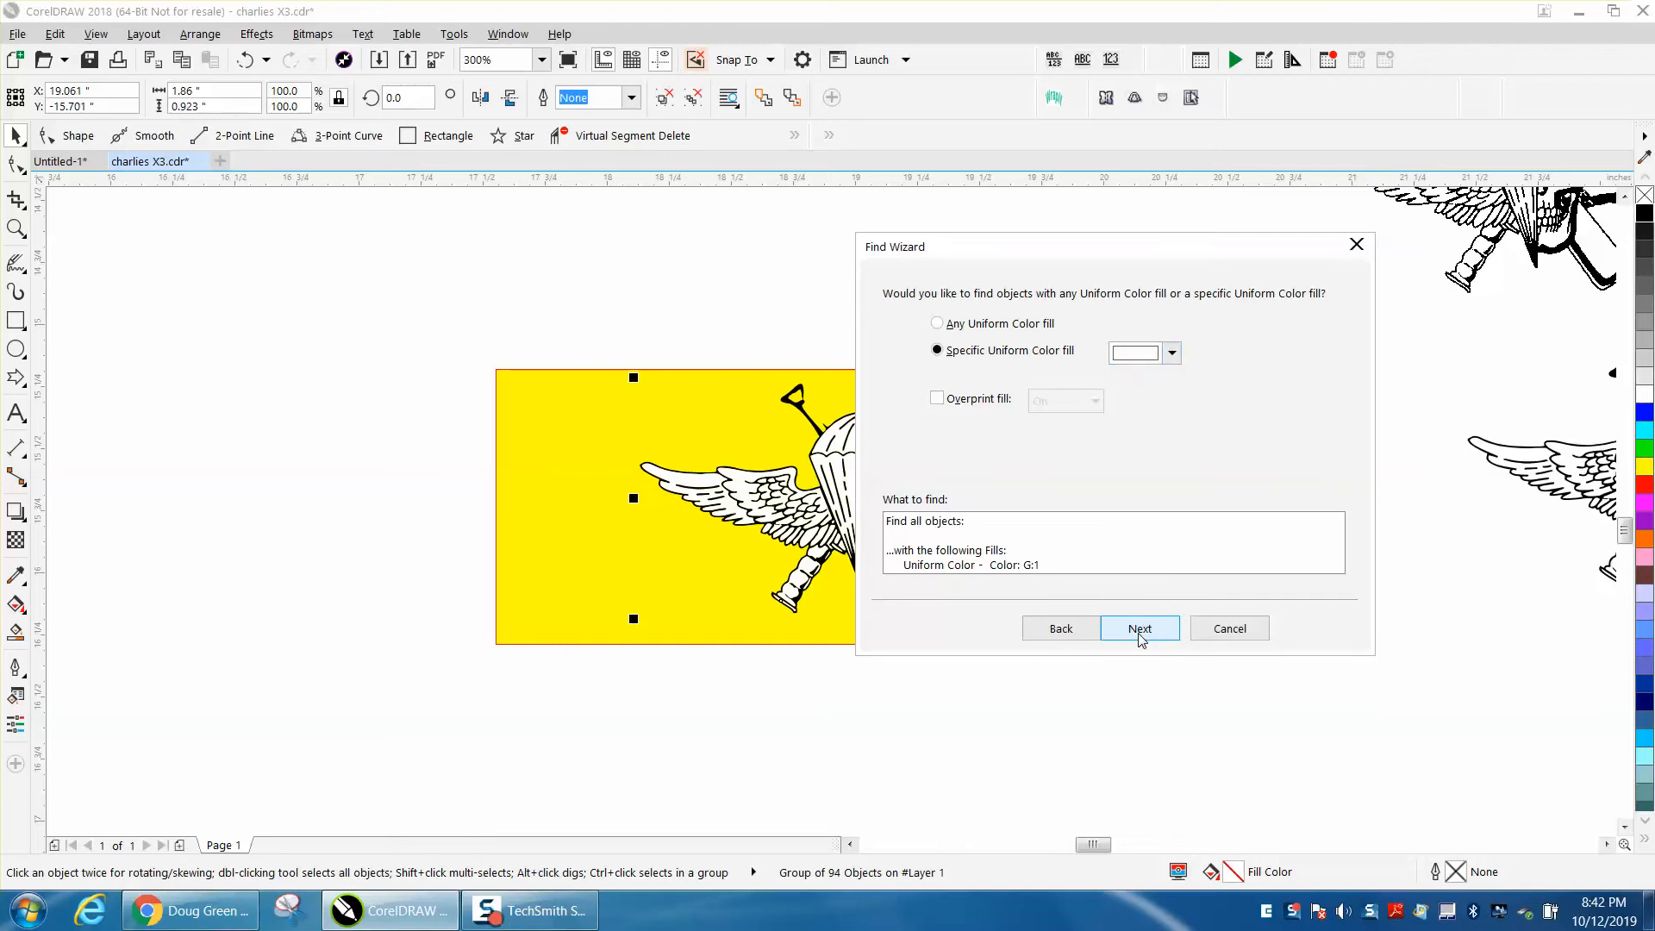
click(1139, 628)
click(1140, 628)
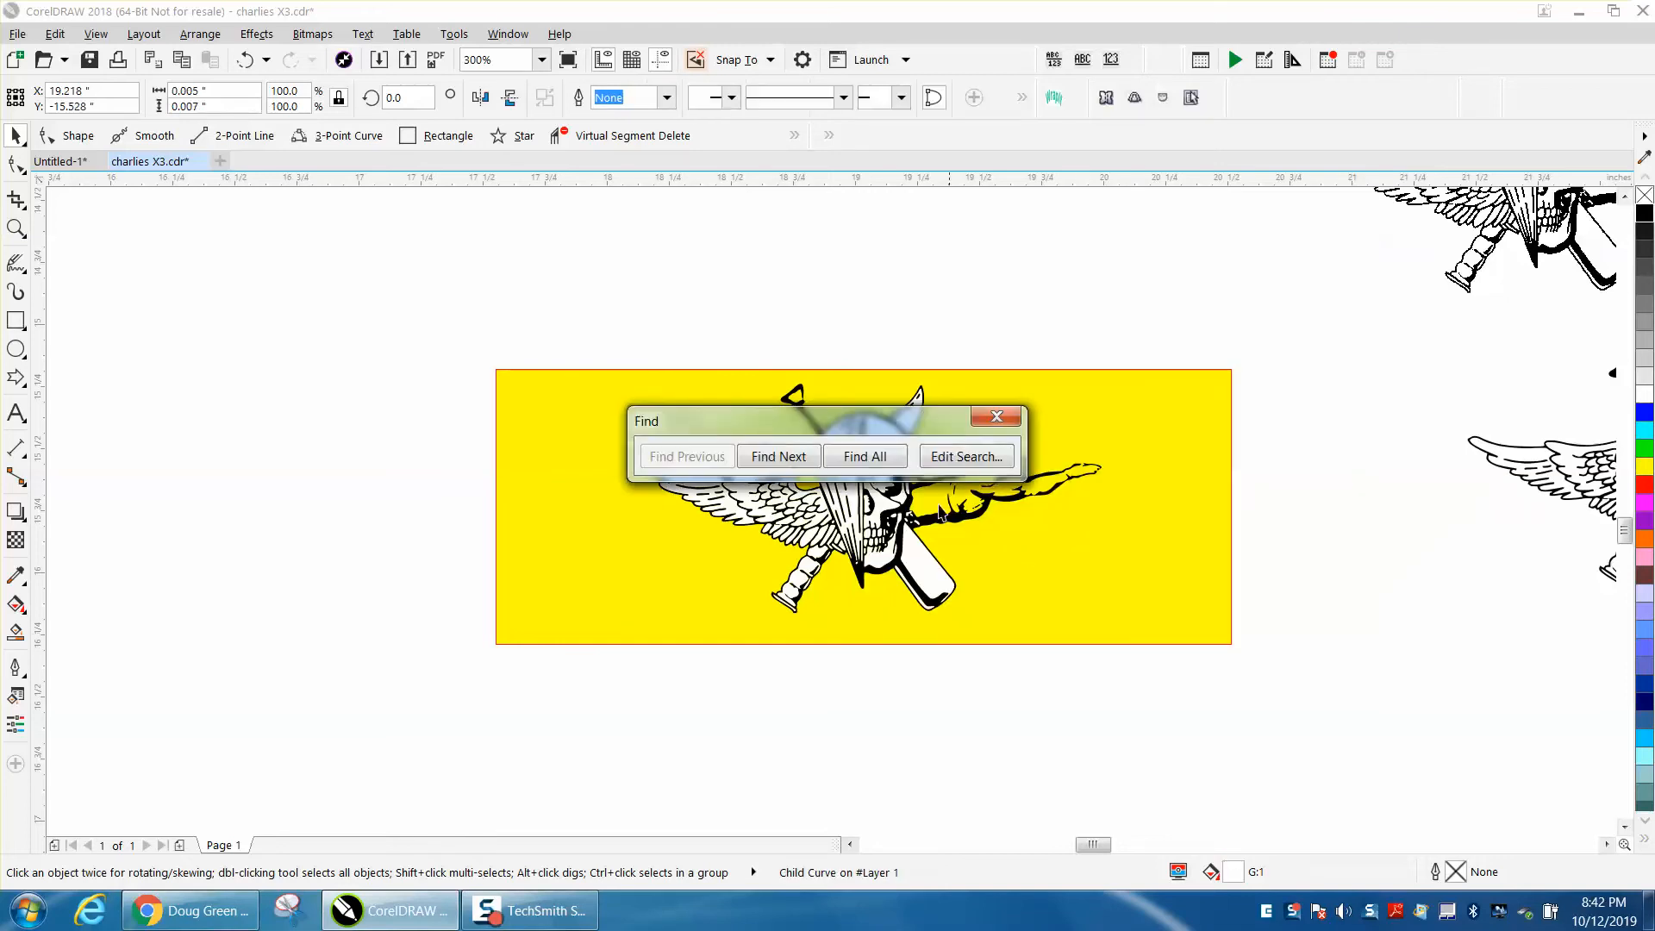
click(865, 457)
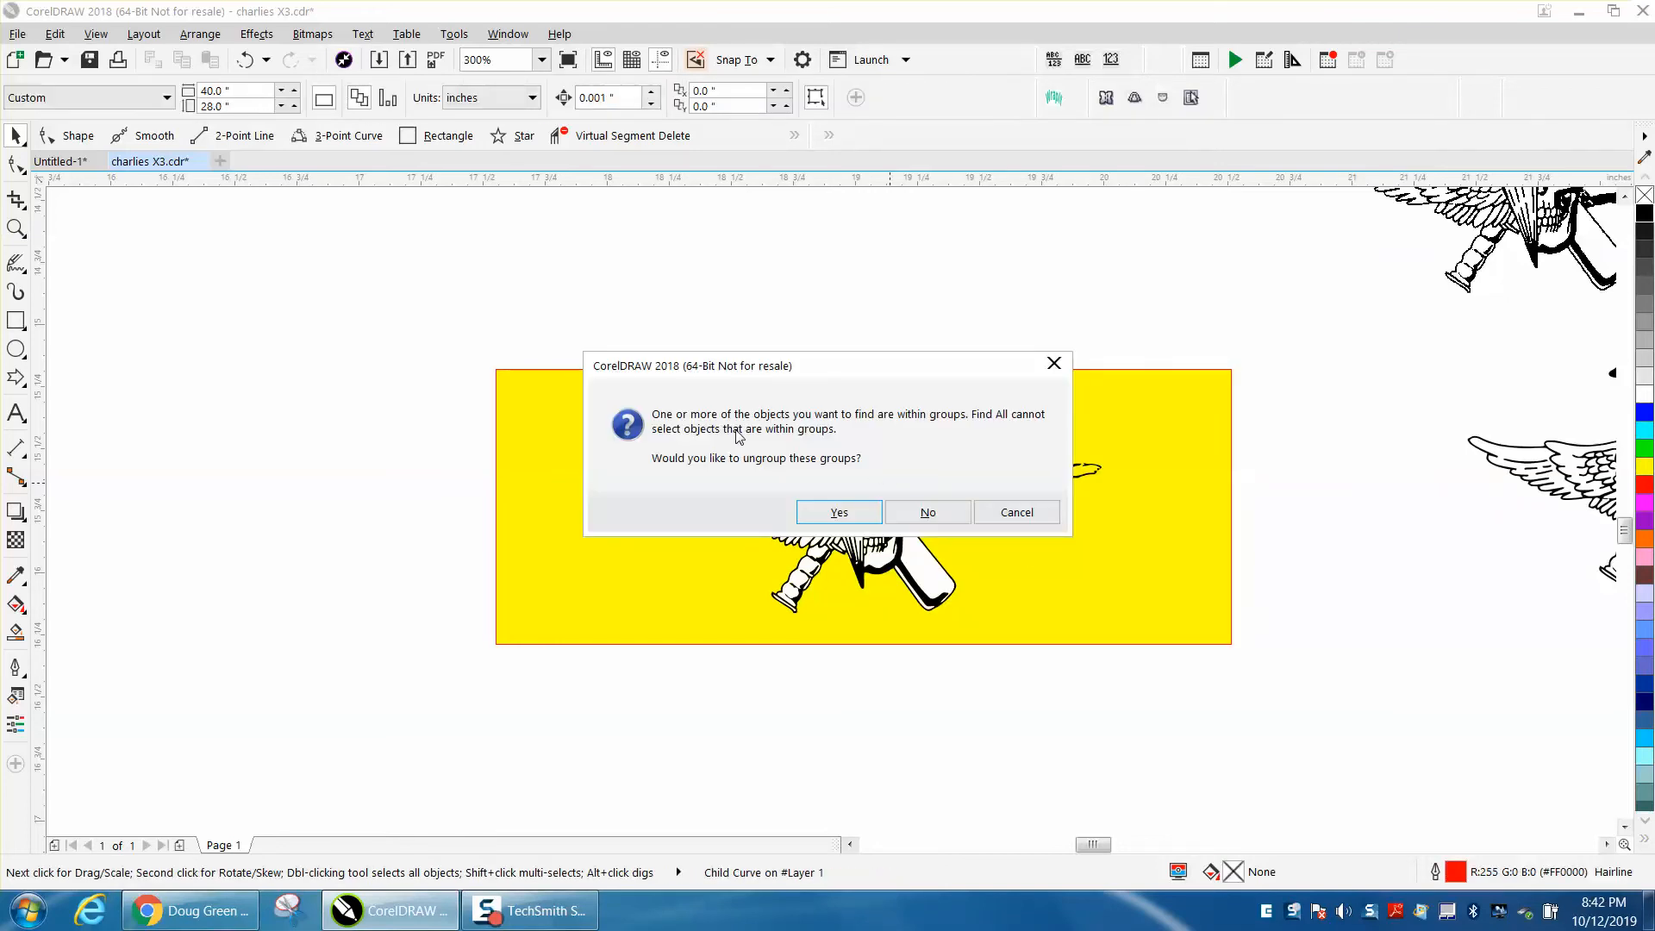
click(839, 513)
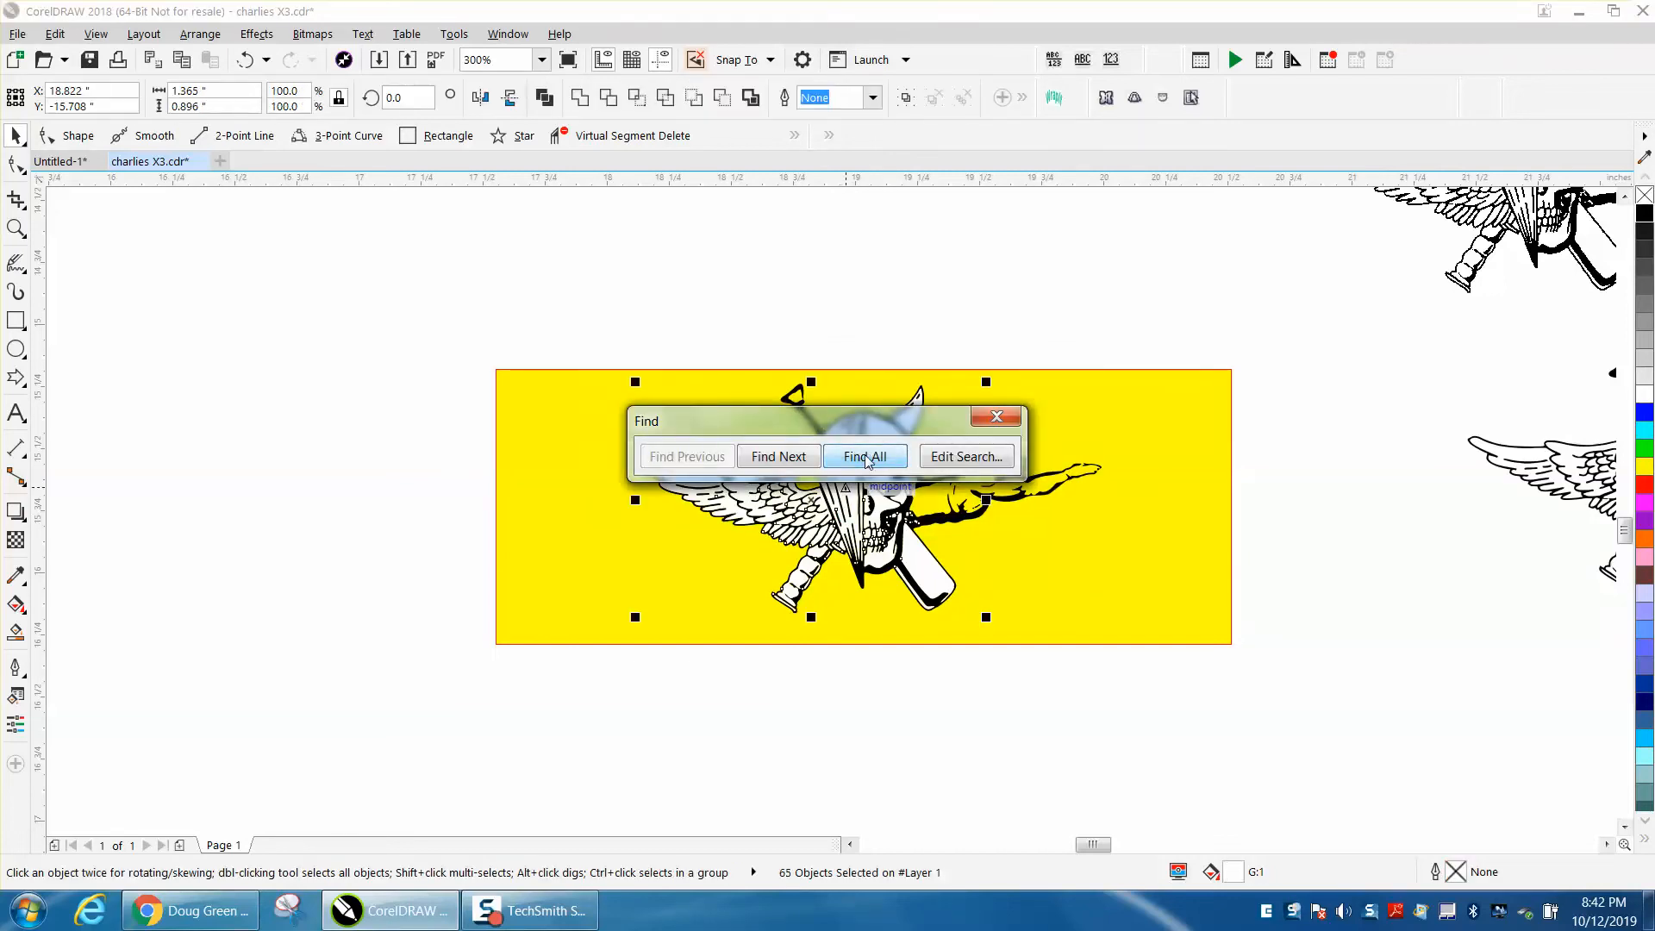
click(1007, 422)
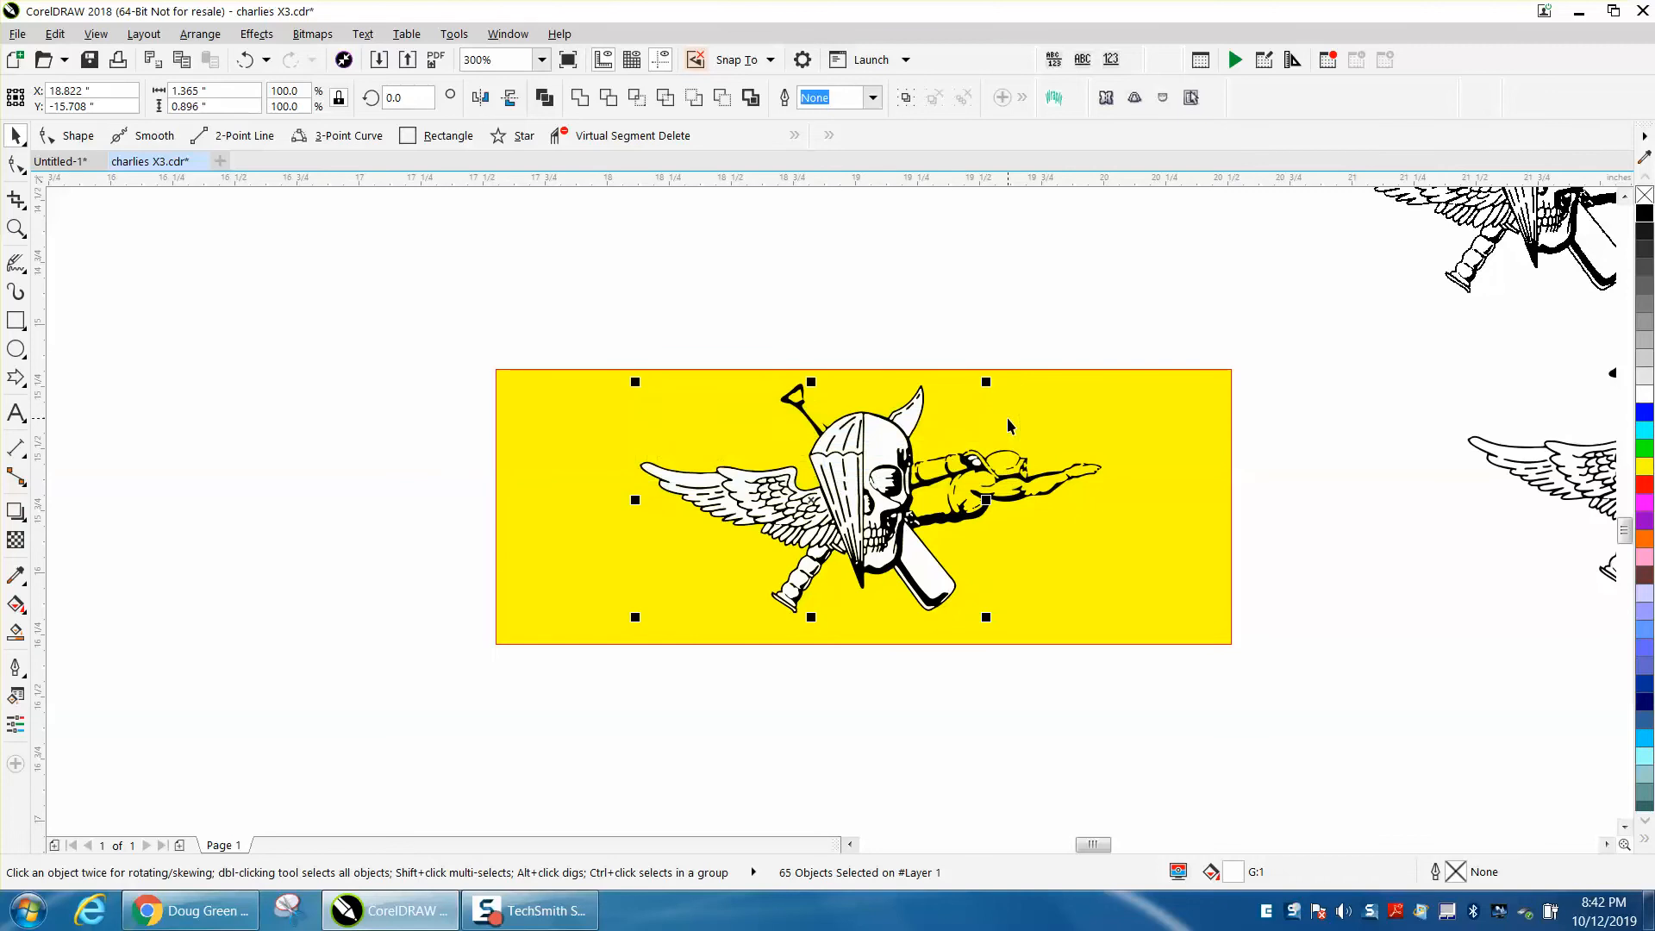
Step: Delete the selected white-filled pieces from the traced emblem on the yellow rectangle
key(Escape)
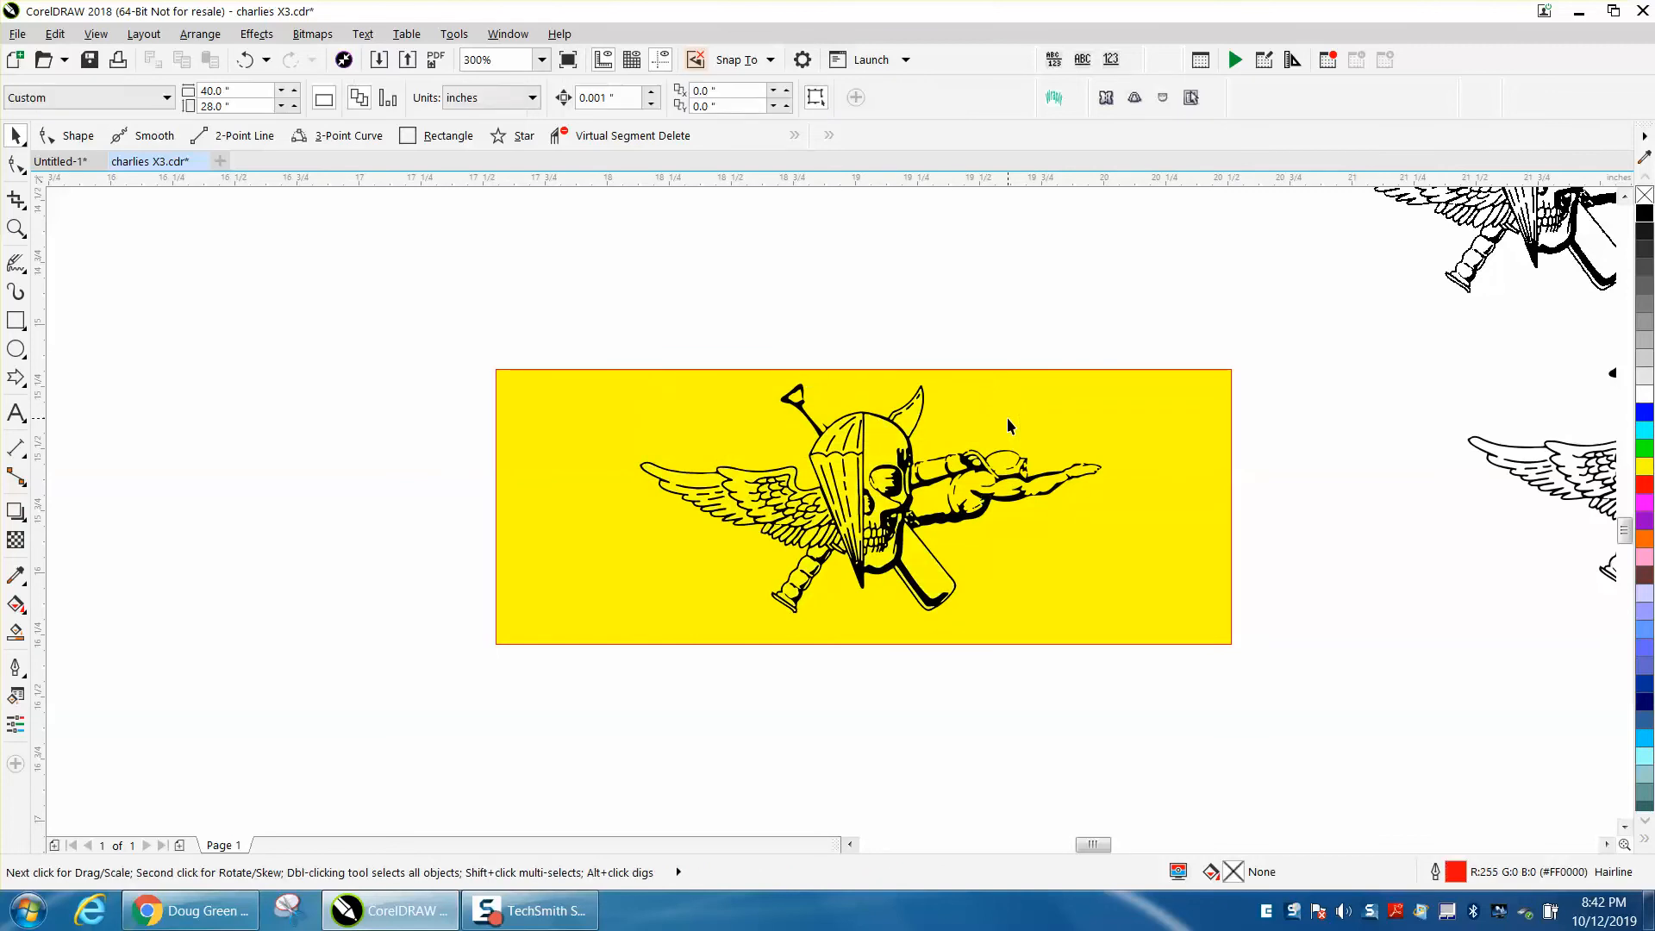
Step: Compare the outstretched hand in the traced emblem with the same hand in the original bitmap
click(16, 229)
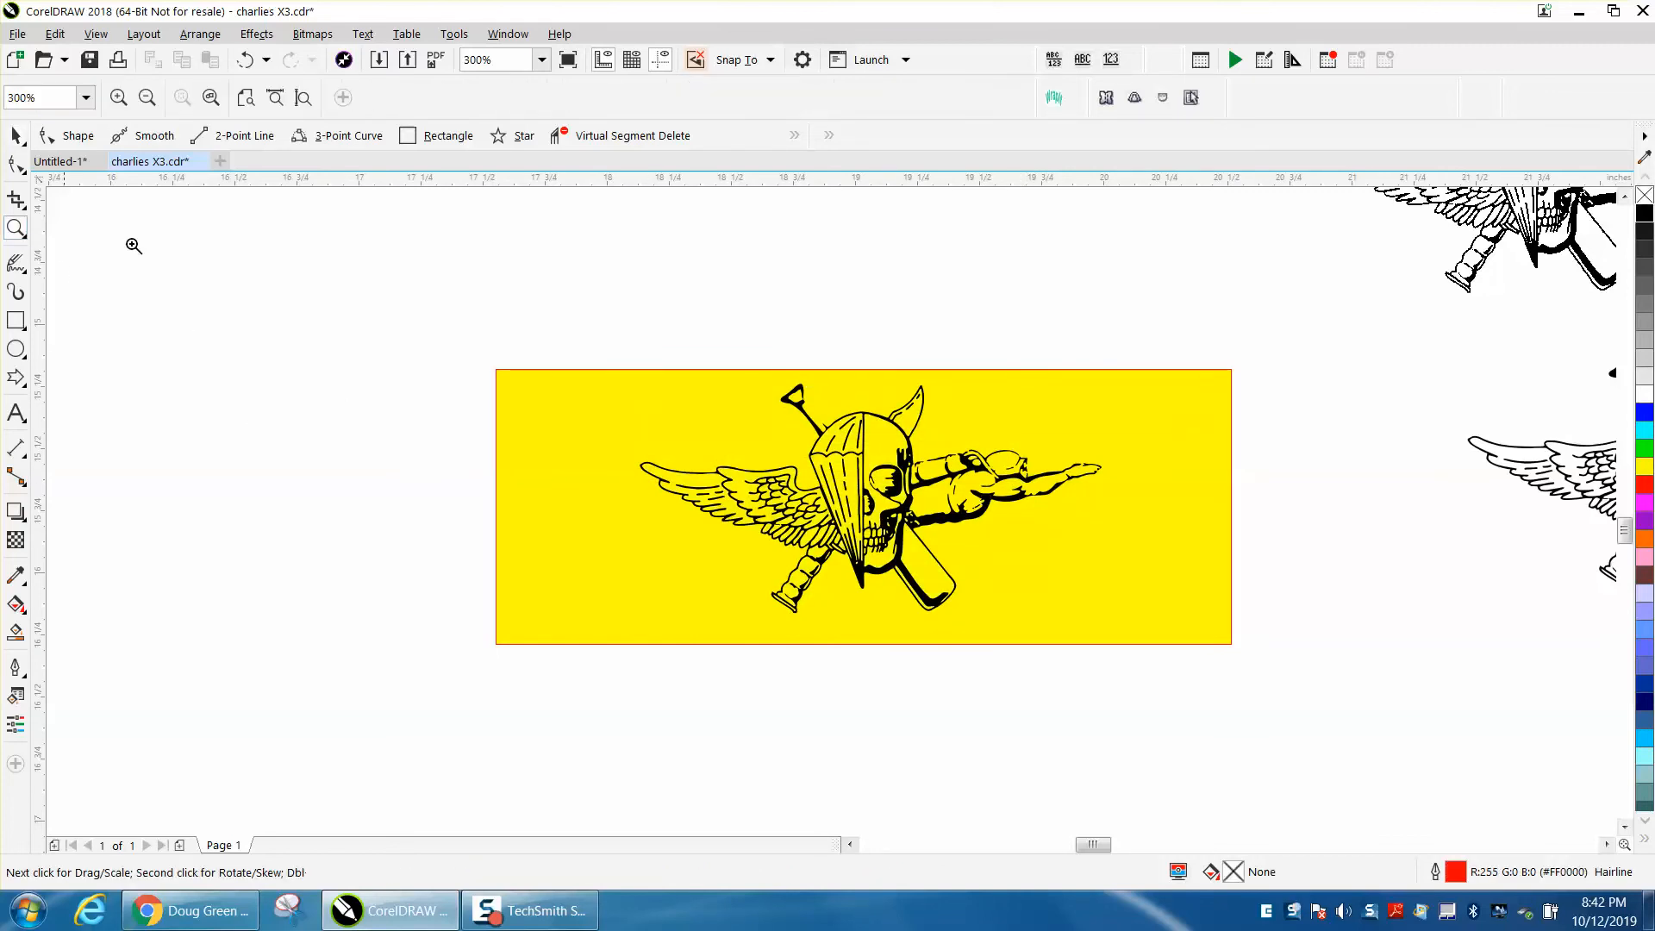
drag(1058, 473, 1197, 499)
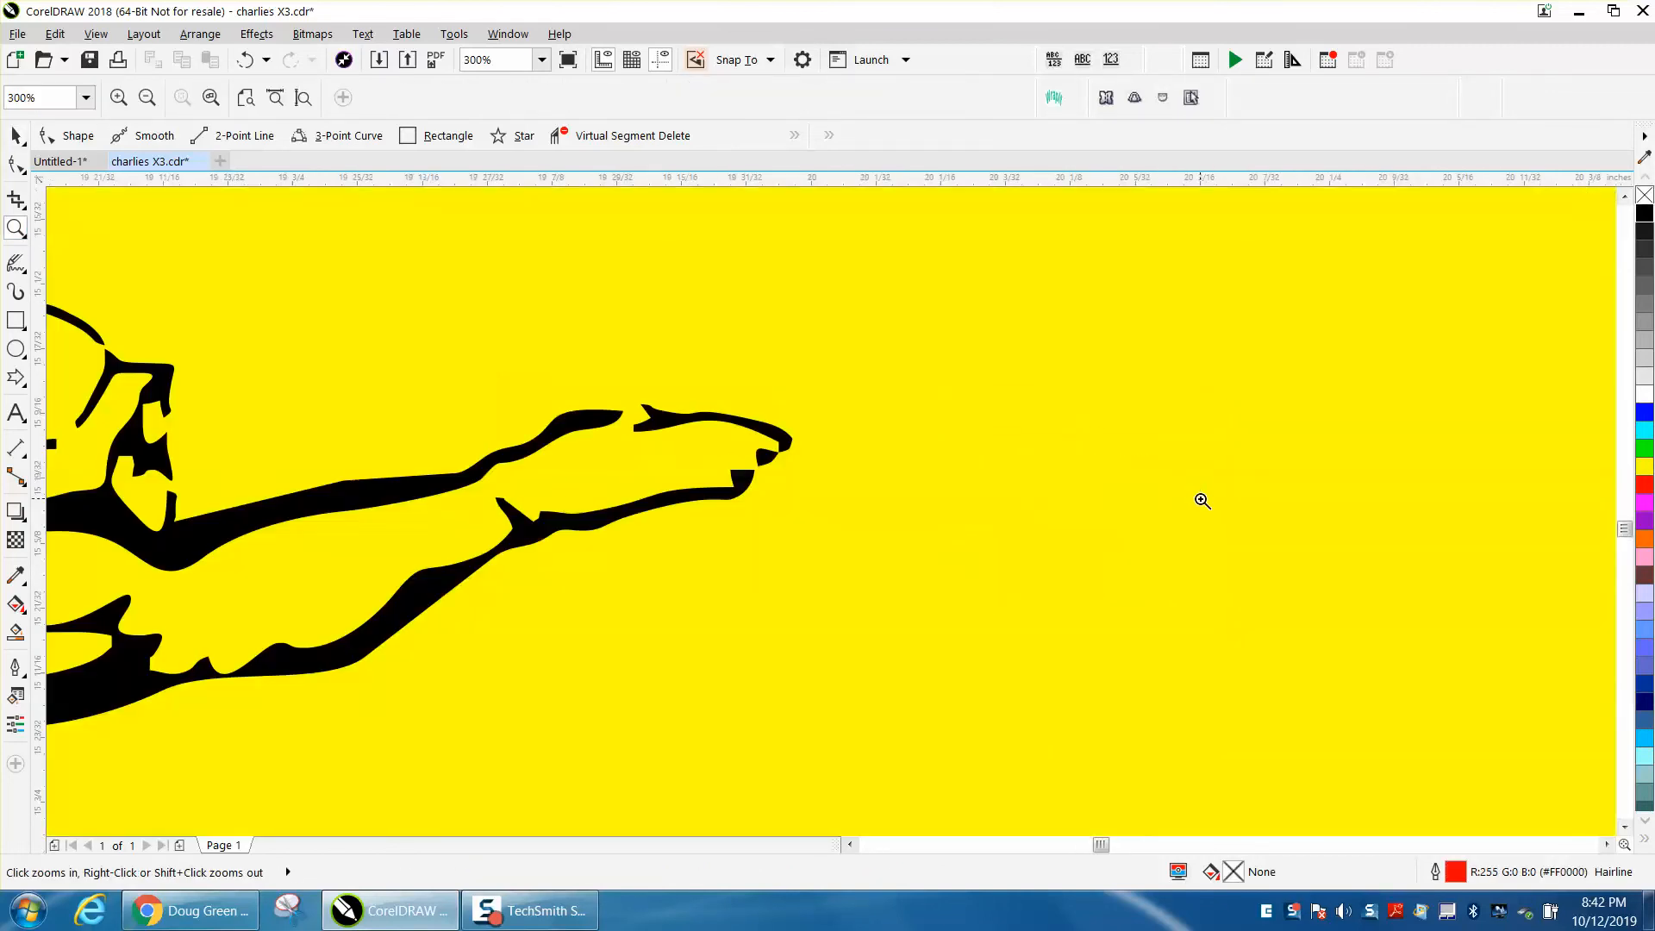
right_click(655, 480)
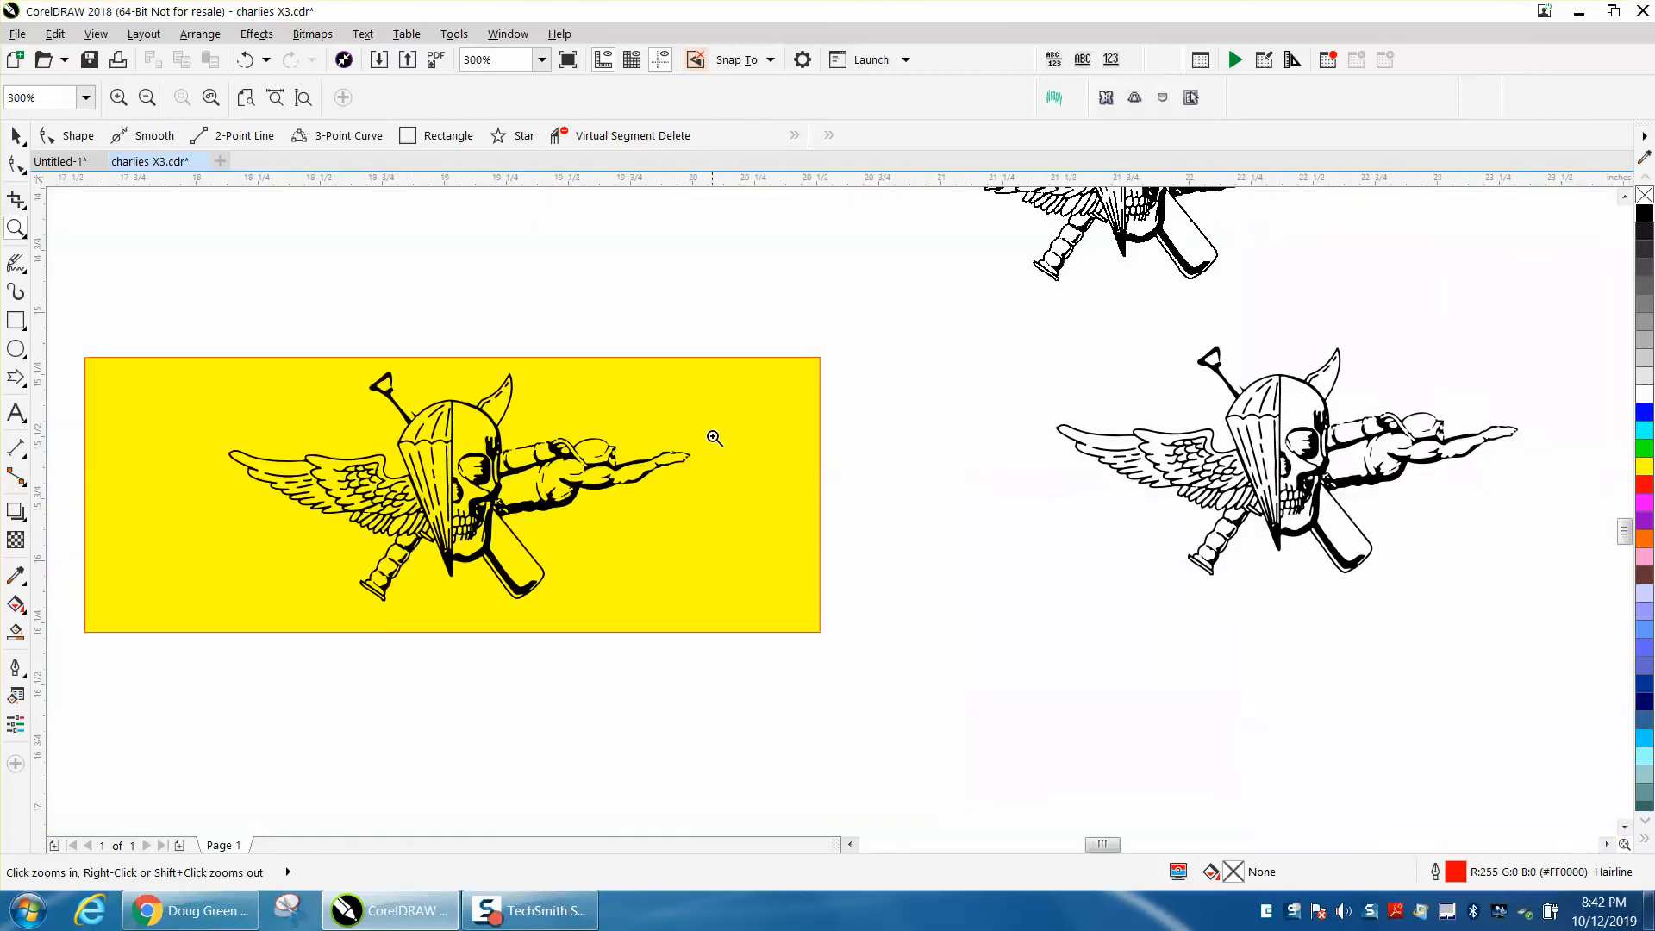
right_click(1331, 425)
drag(1332, 266, 1376, 324)
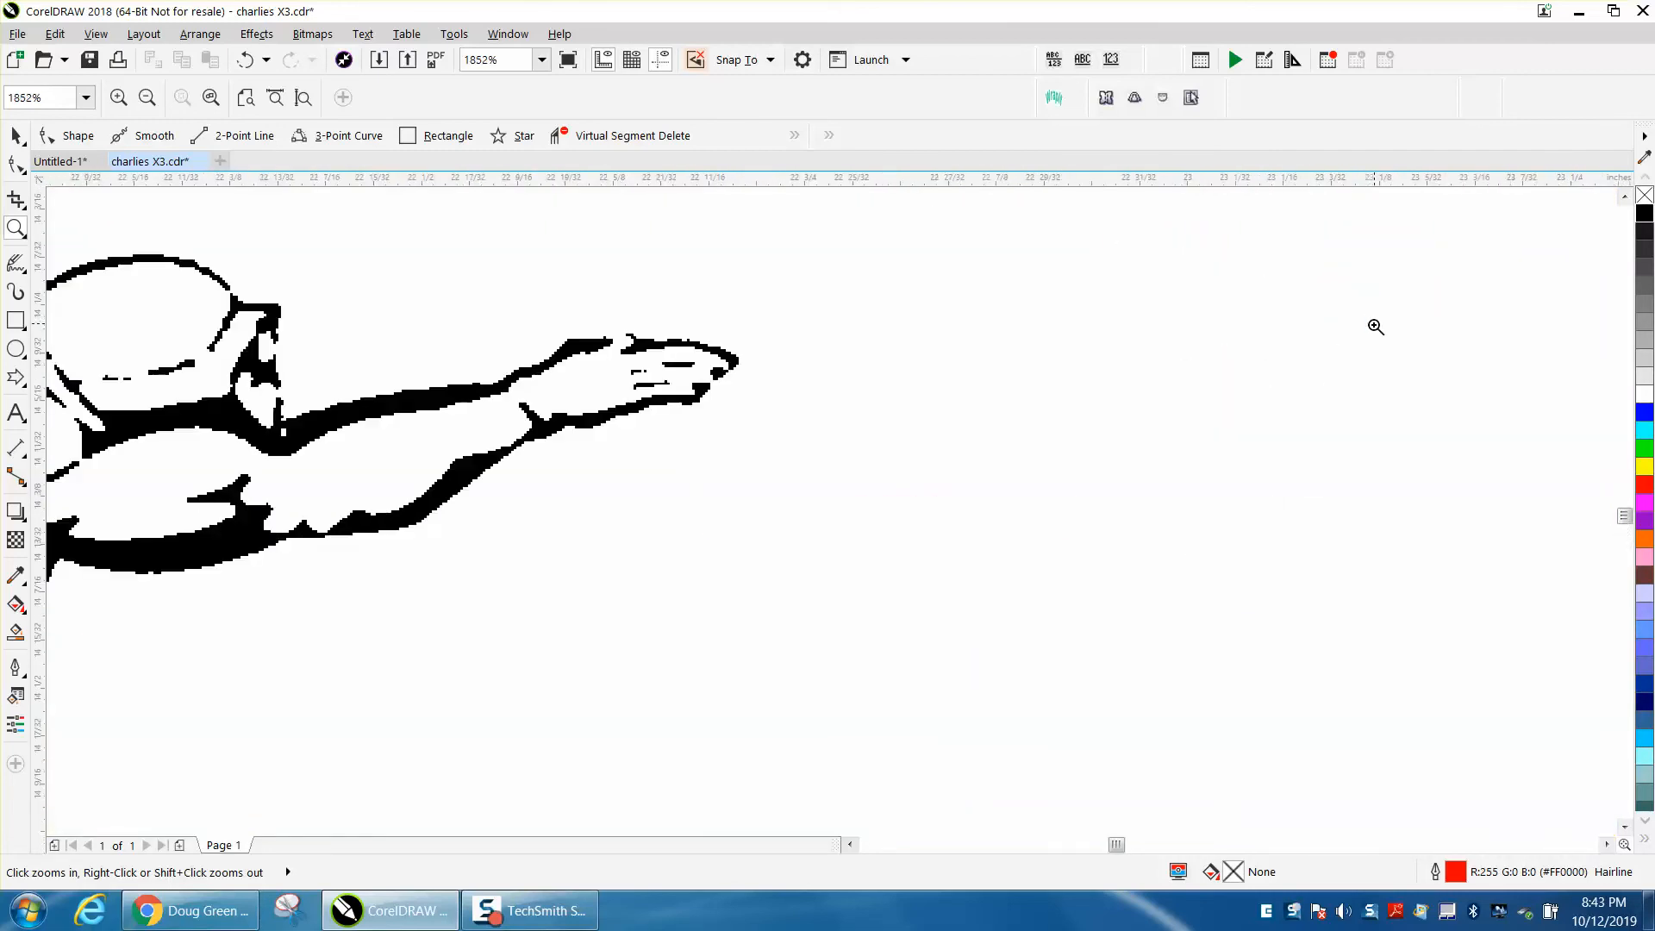
click(767, 409)
right_click(955, 414)
right_click(975, 426)
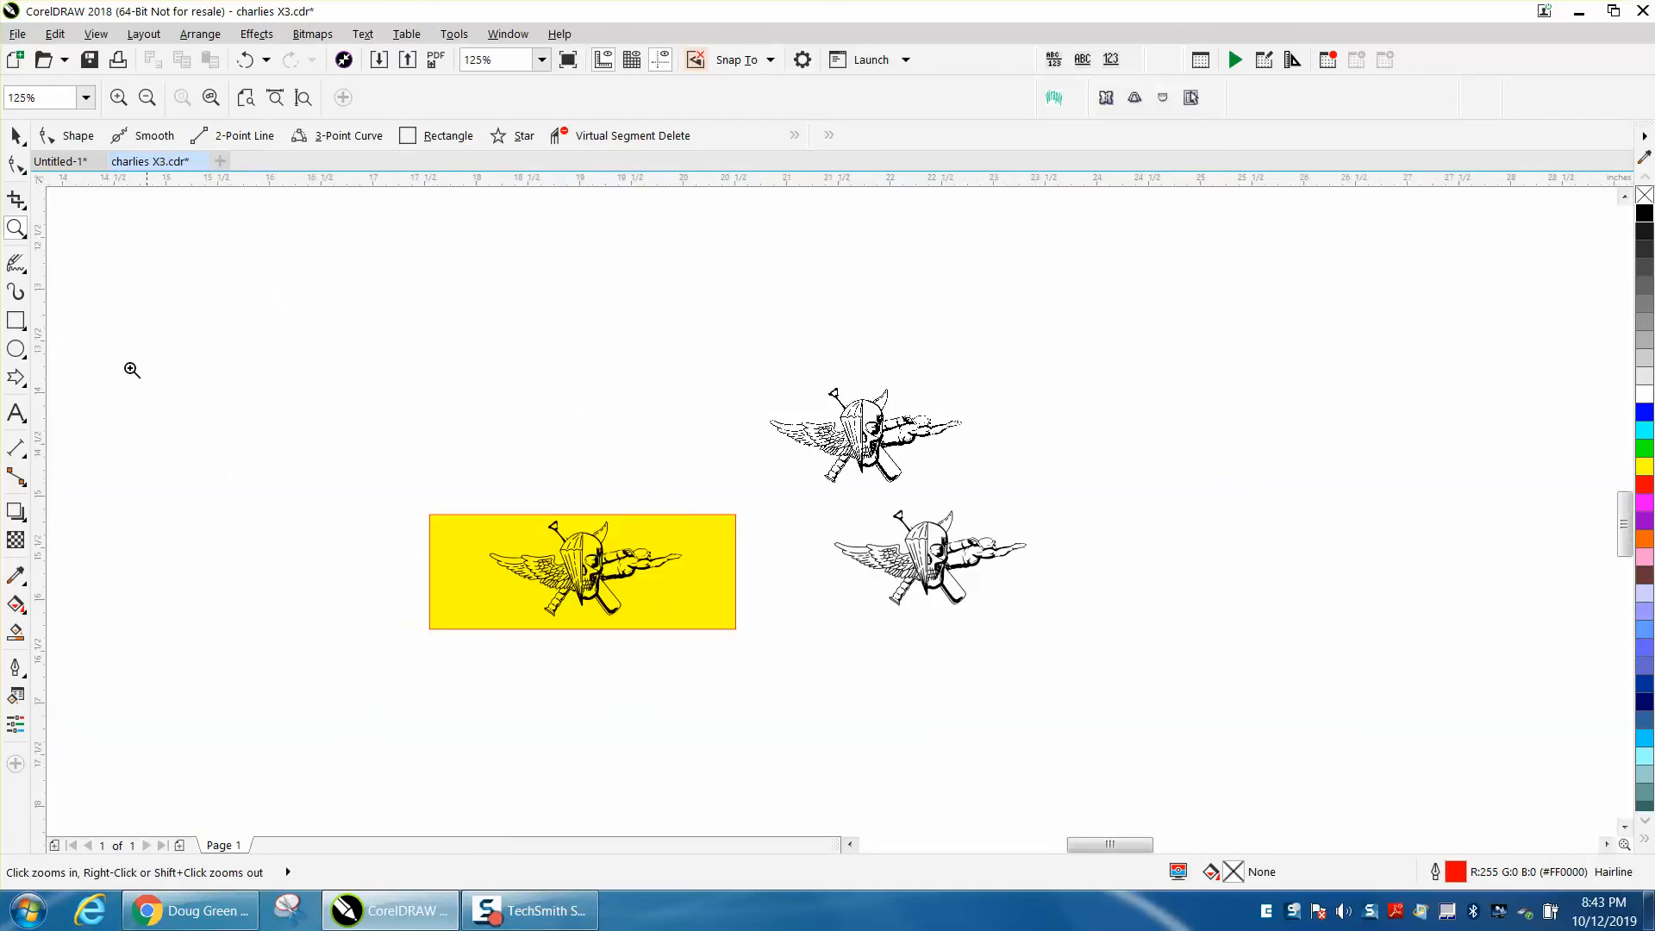
Step: Close the gap in the hand's upper outline by moving the finger line's end nodes onto the wrist line
drag(626, 551, 827, 620)
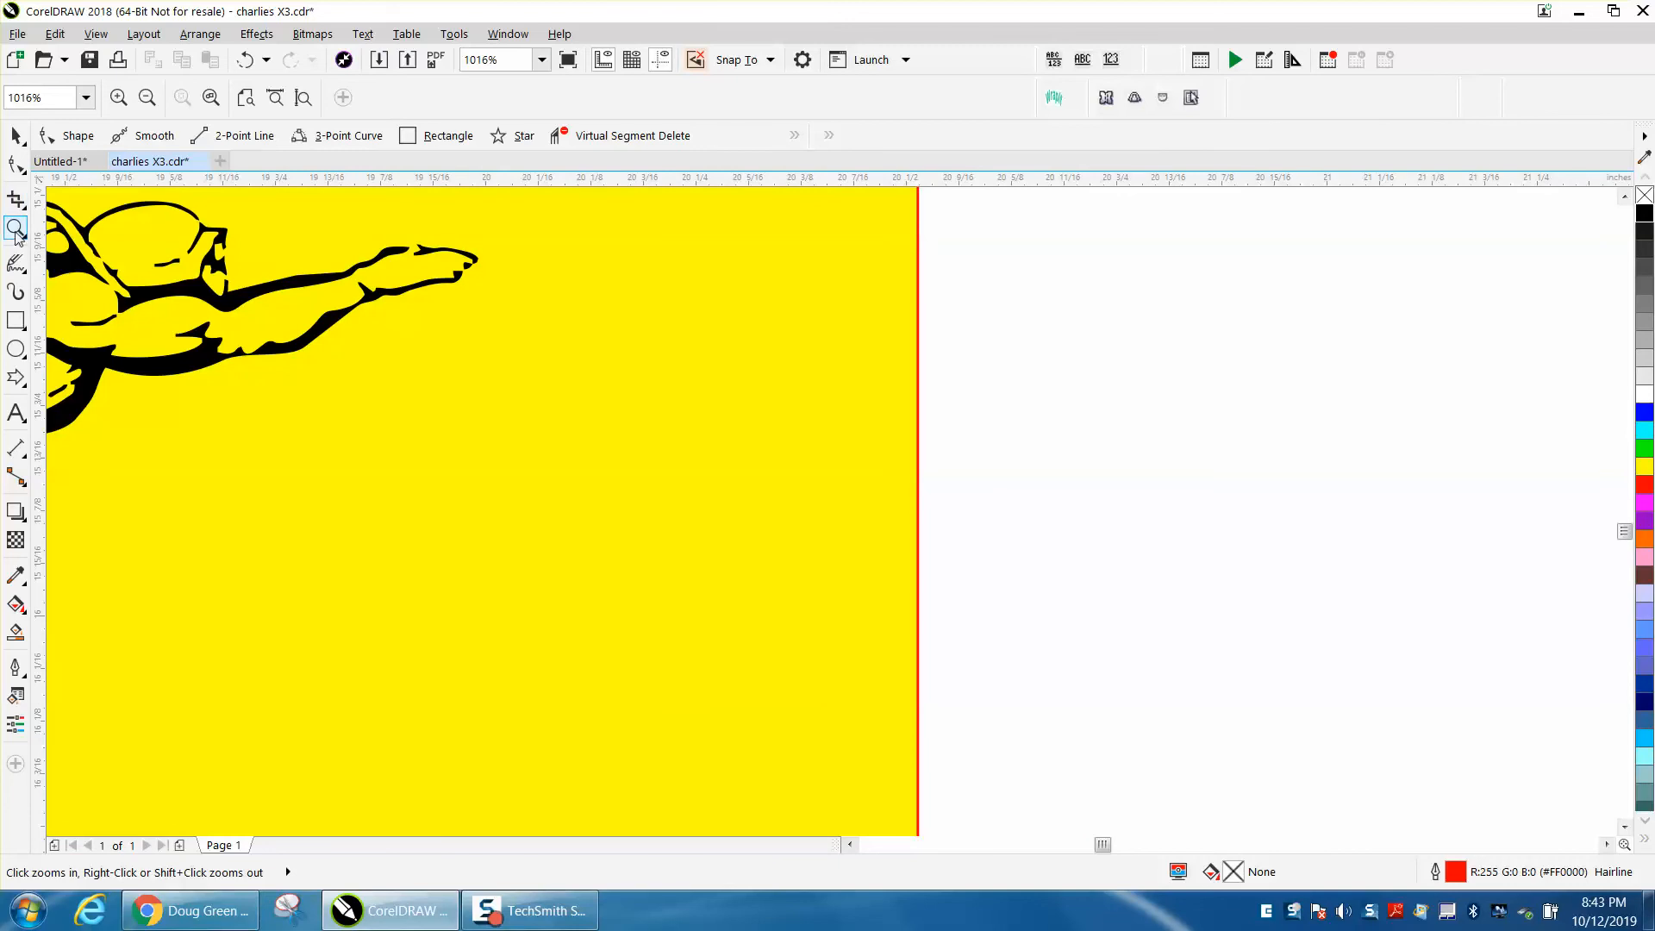
drag(739, 400, 739, 400)
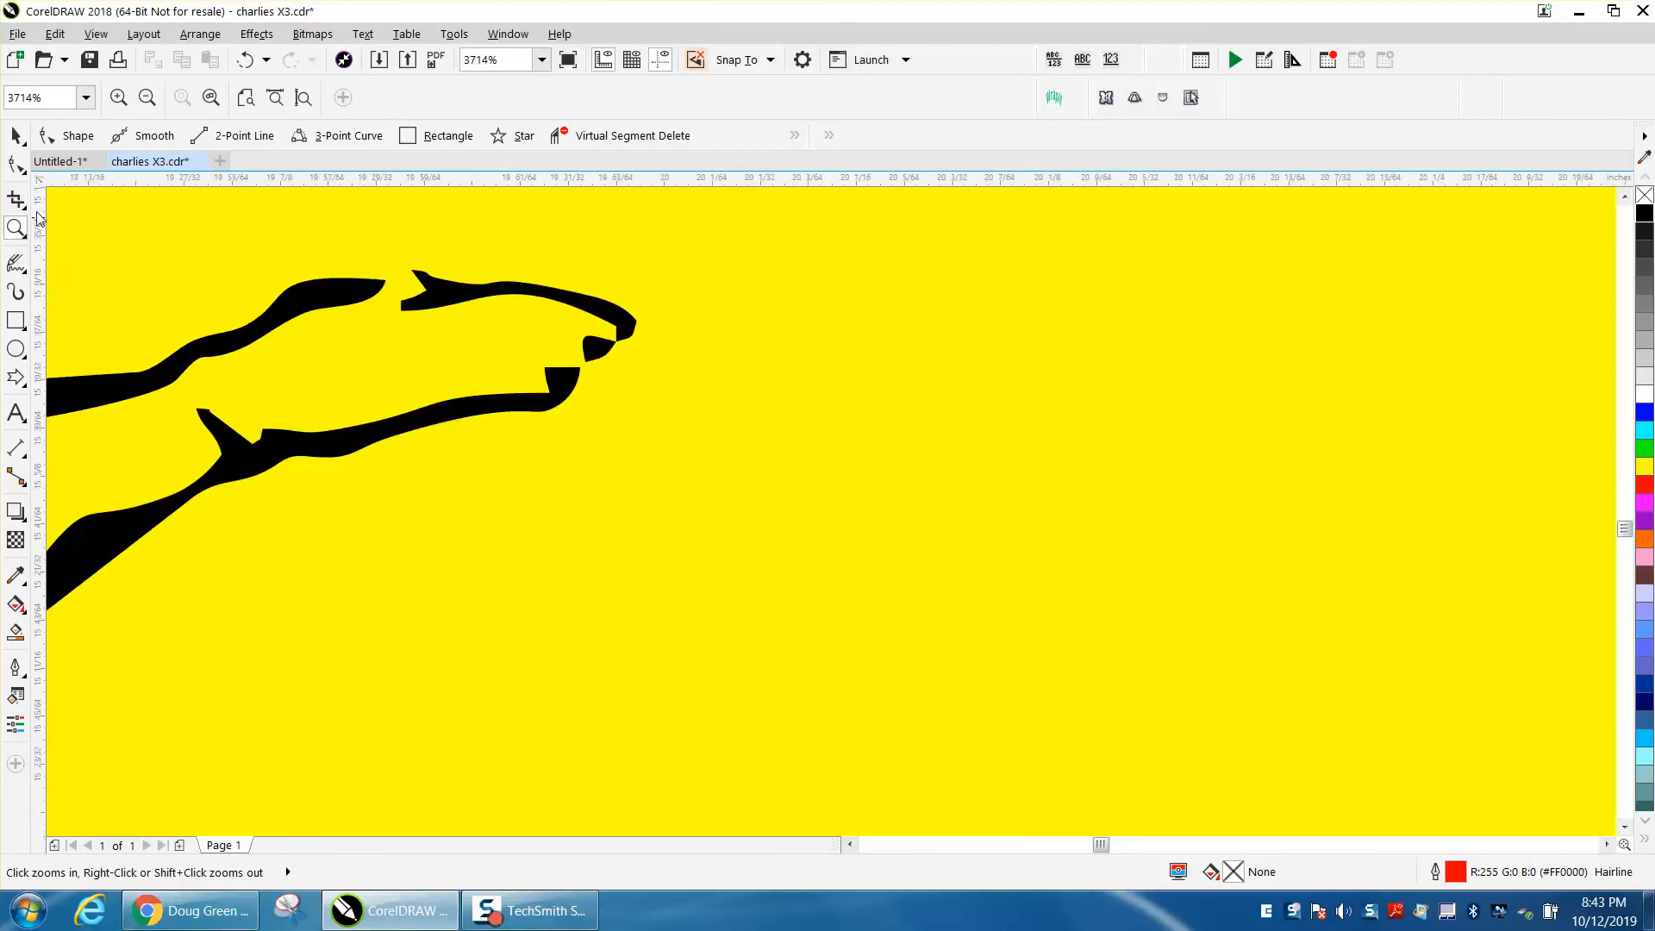
click(15, 164)
click(448, 303)
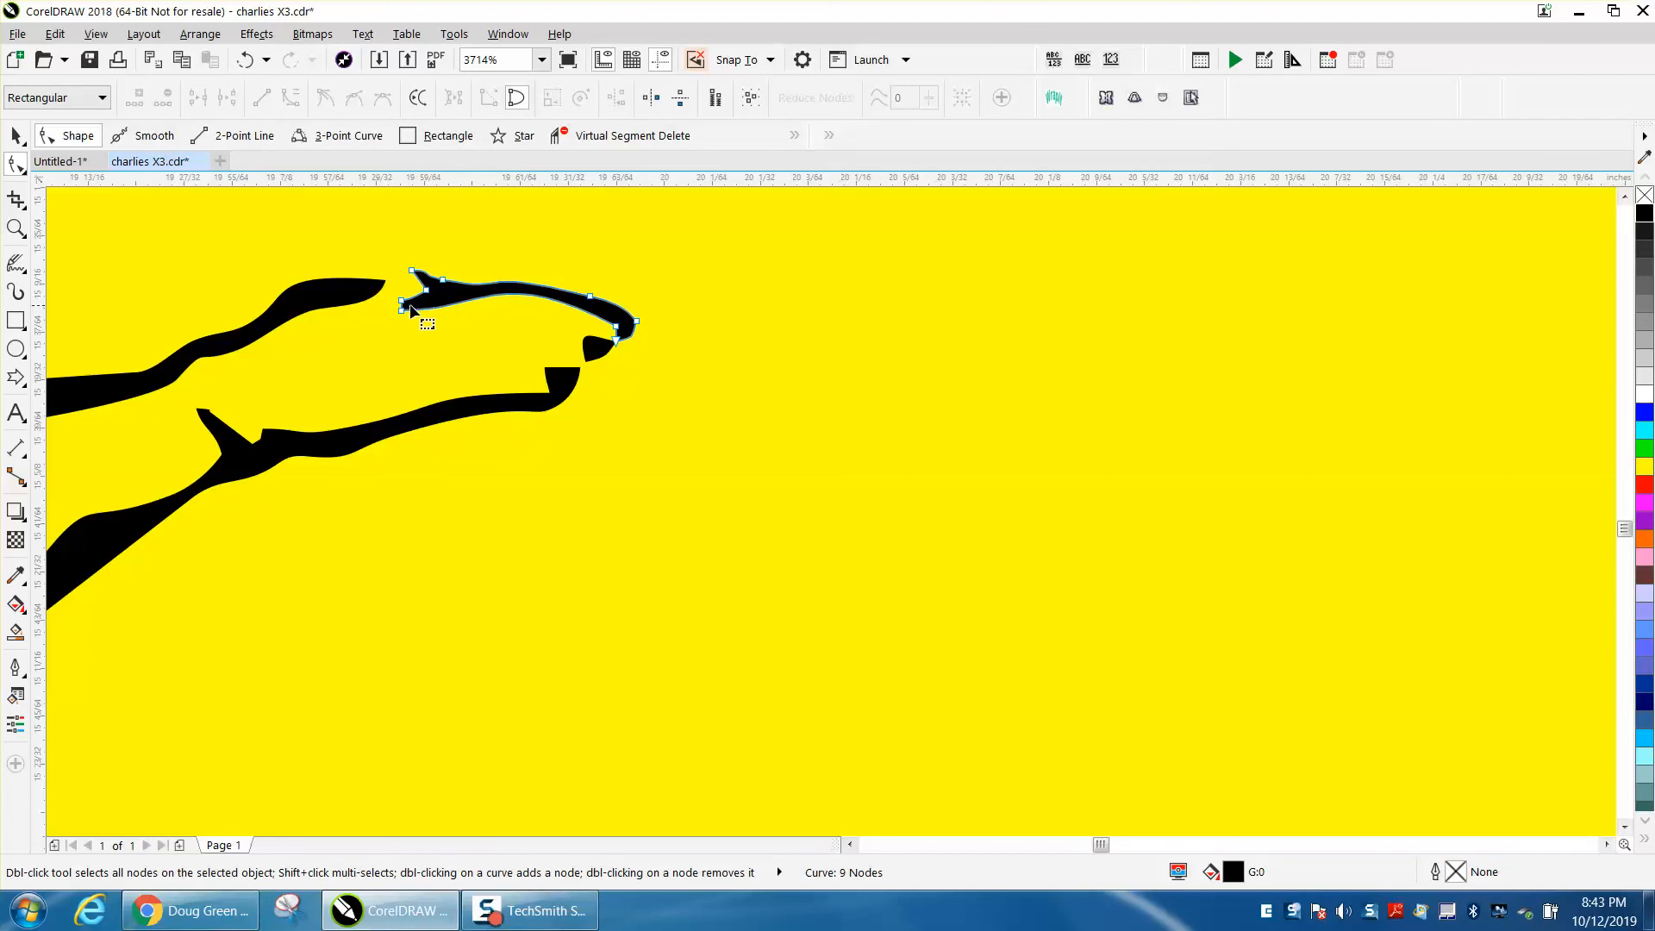
drag(449, 257, 349, 310)
click(717, 474)
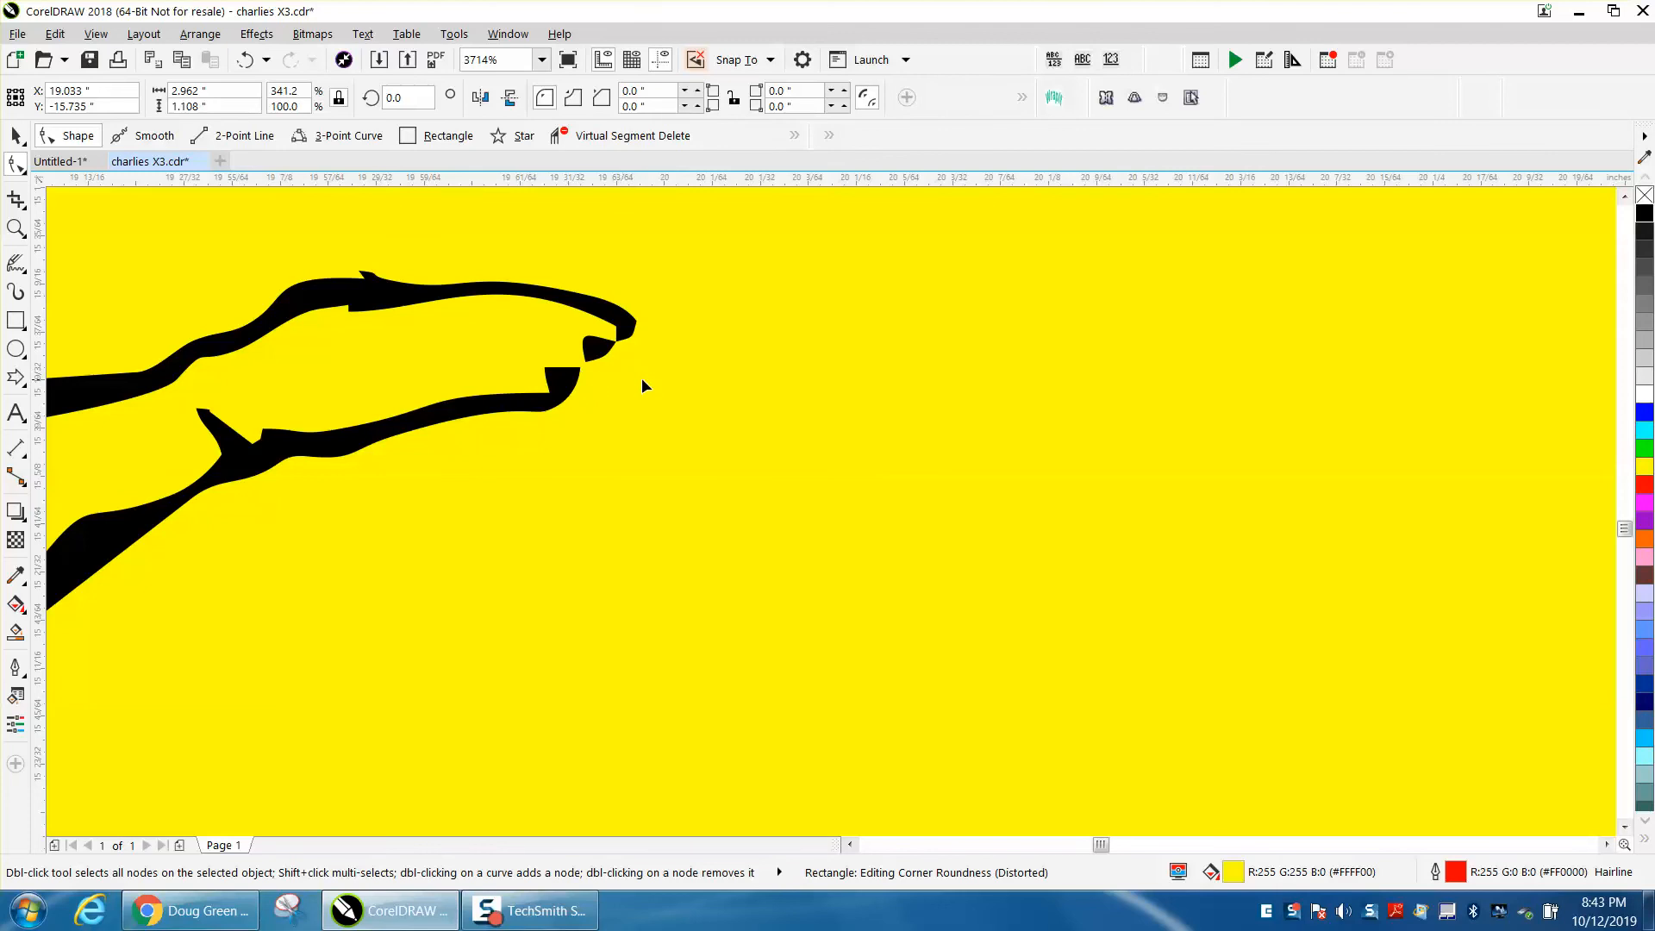
Step: Activate the Smooth tool and set its nib size to 0.1 inch
scroll(751, 435, down, 2)
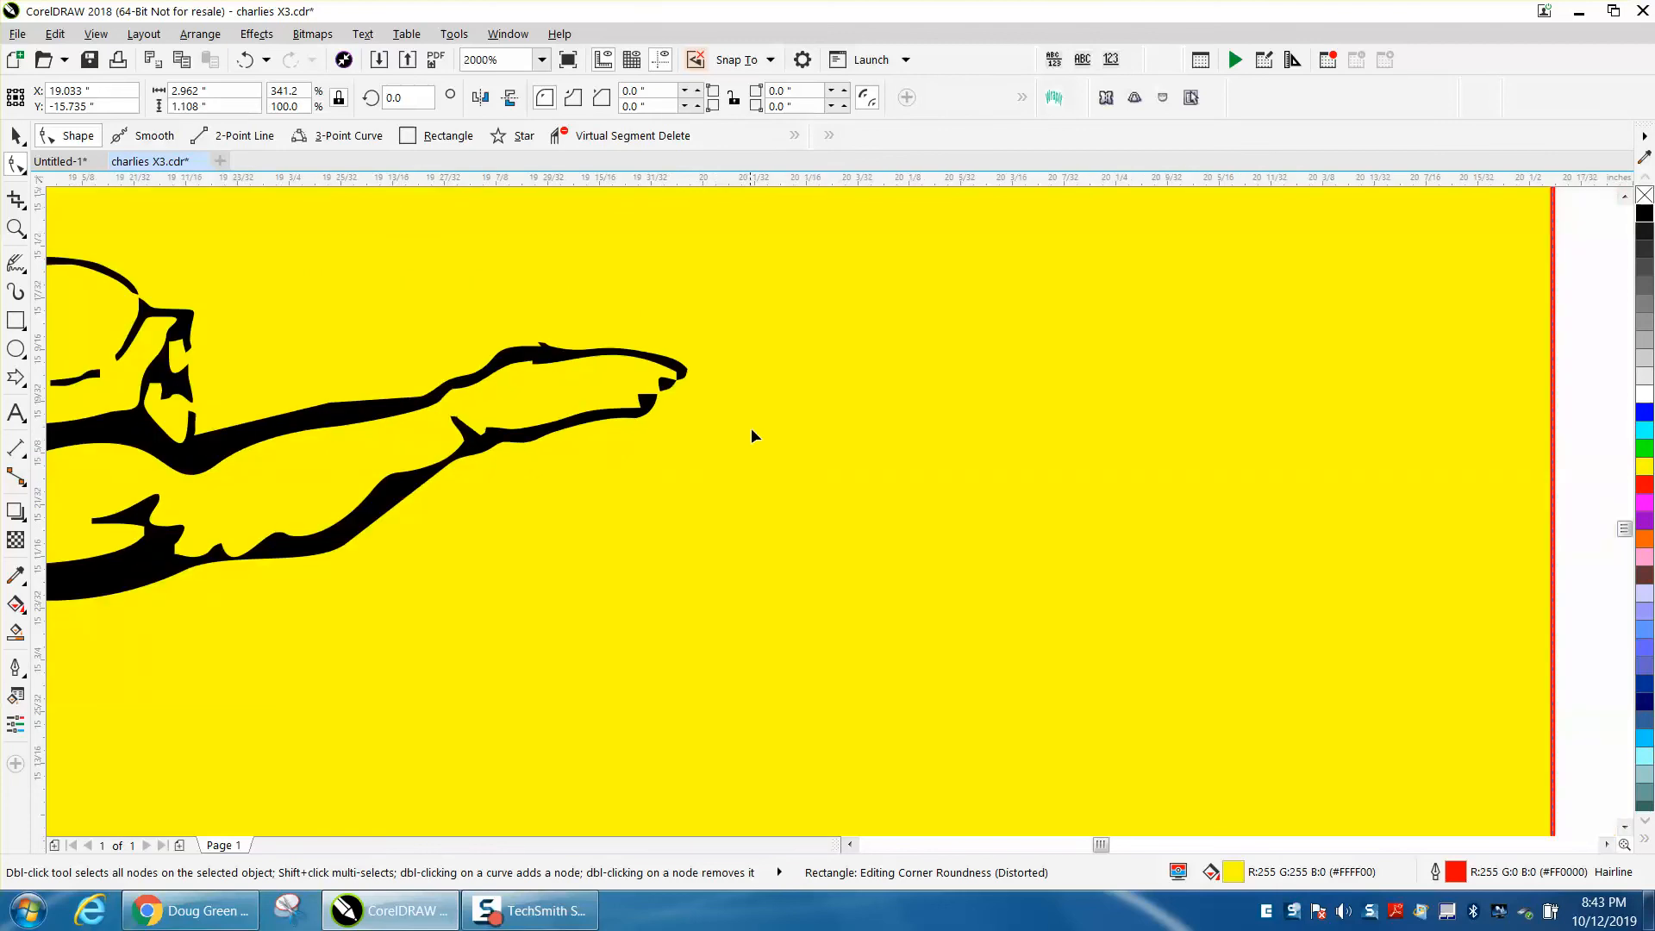
click(15, 165)
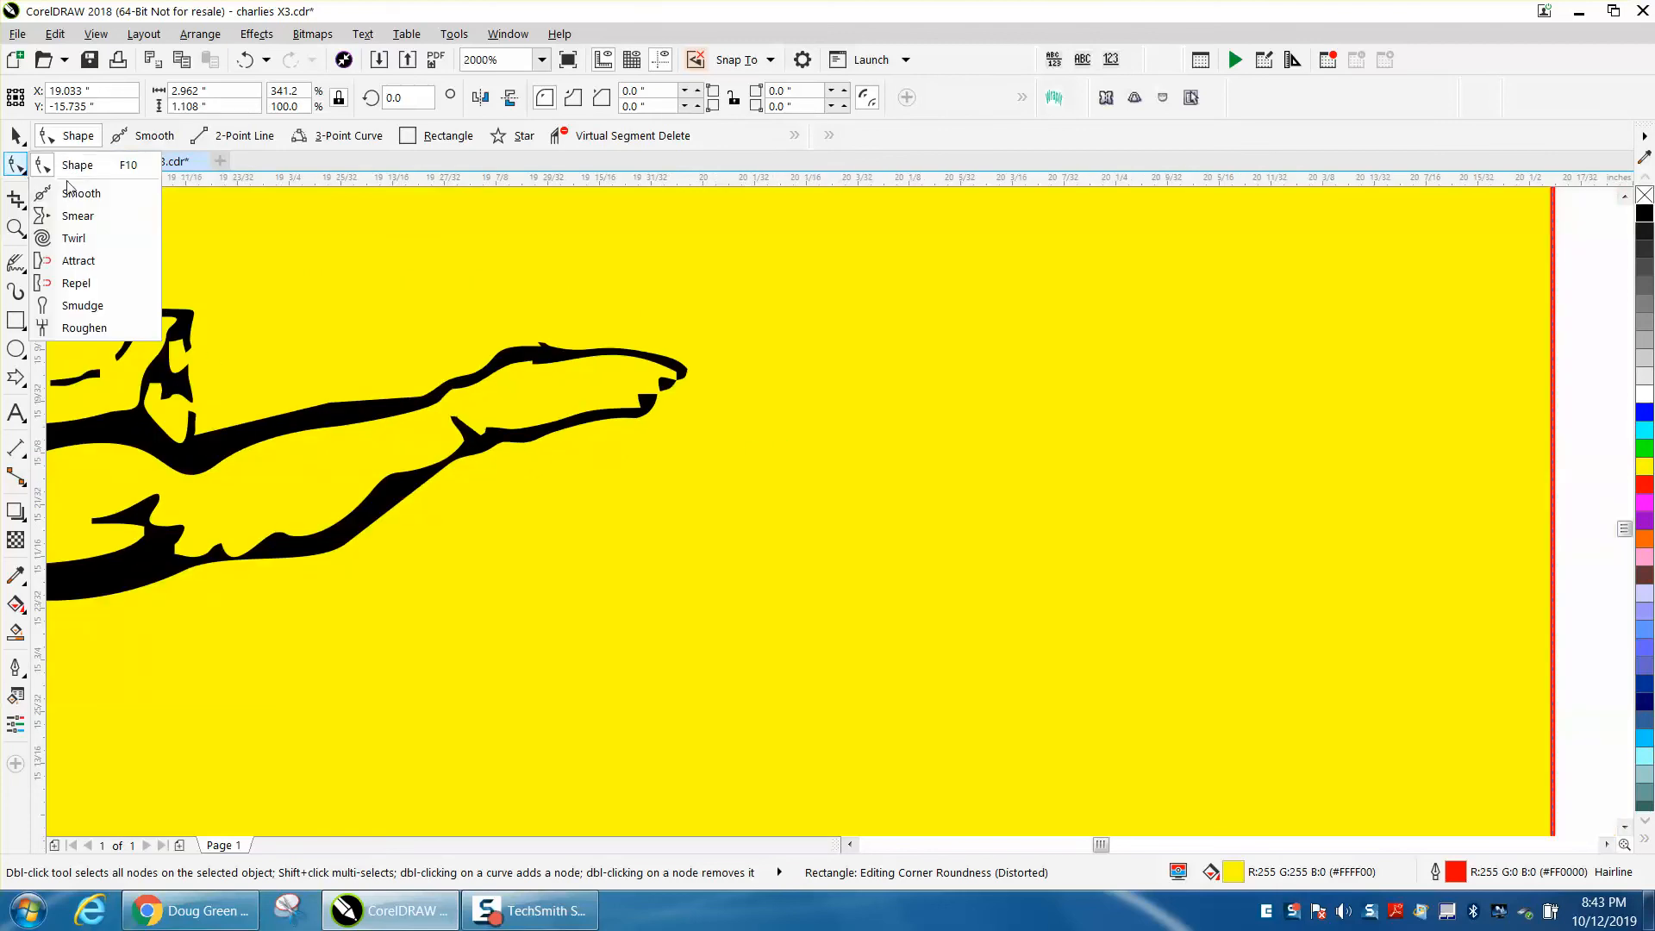
click(82, 193)
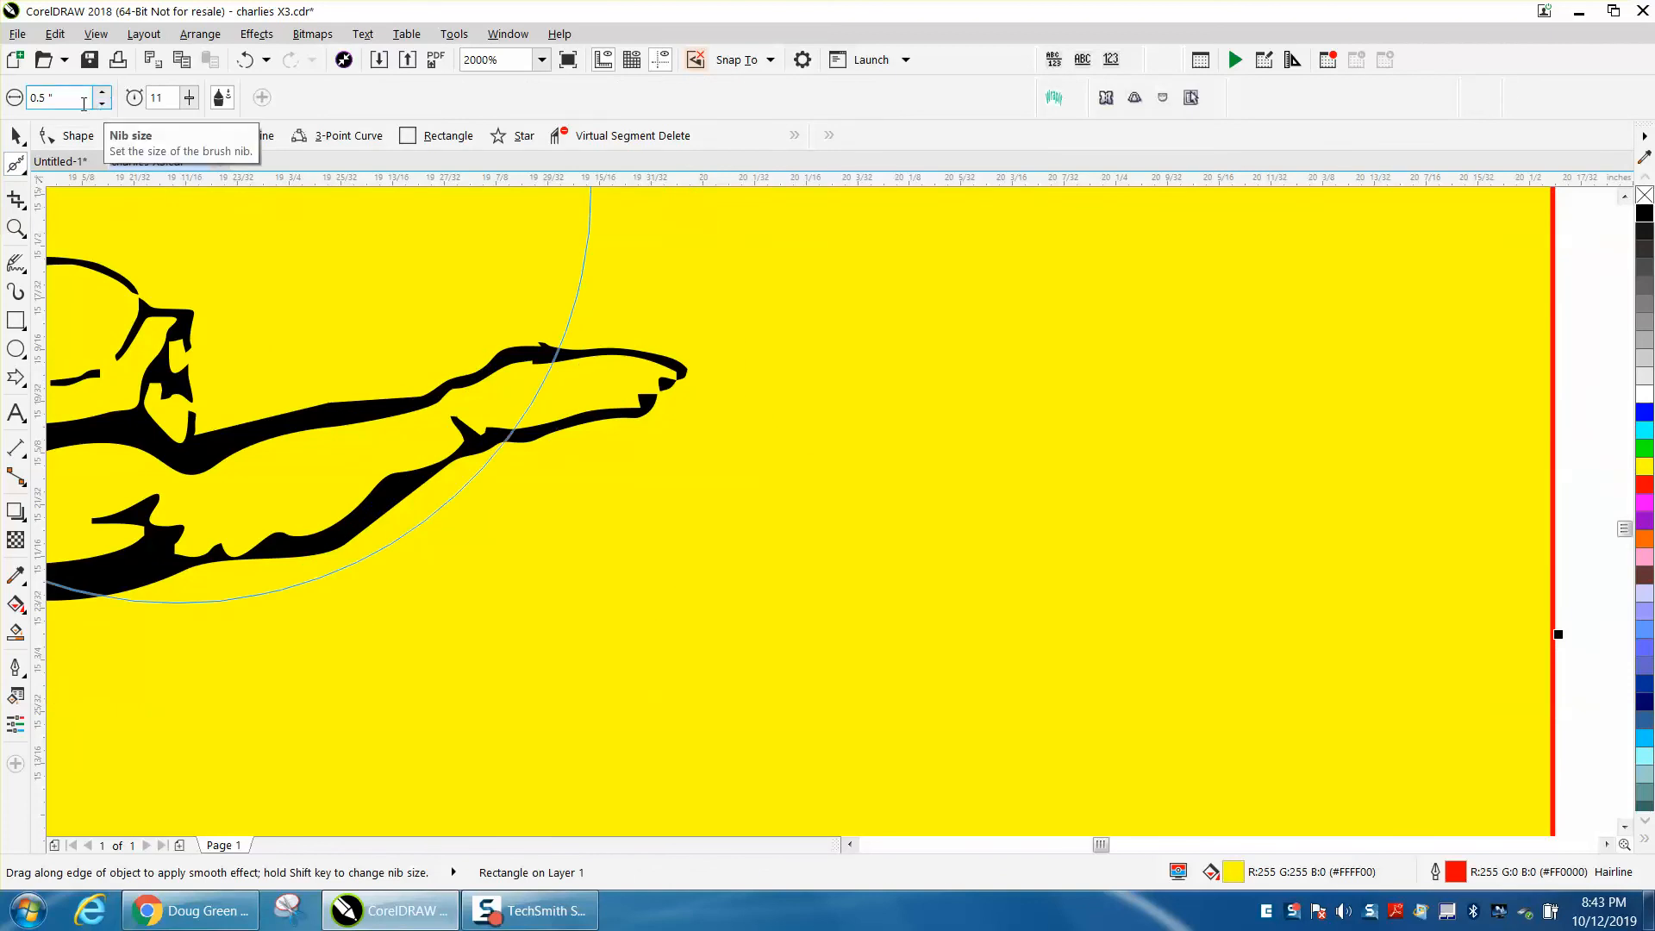
drag(69, 95, 15, 94)
text(3.1)
key(Return)
drag(64, 99, 3, 107)
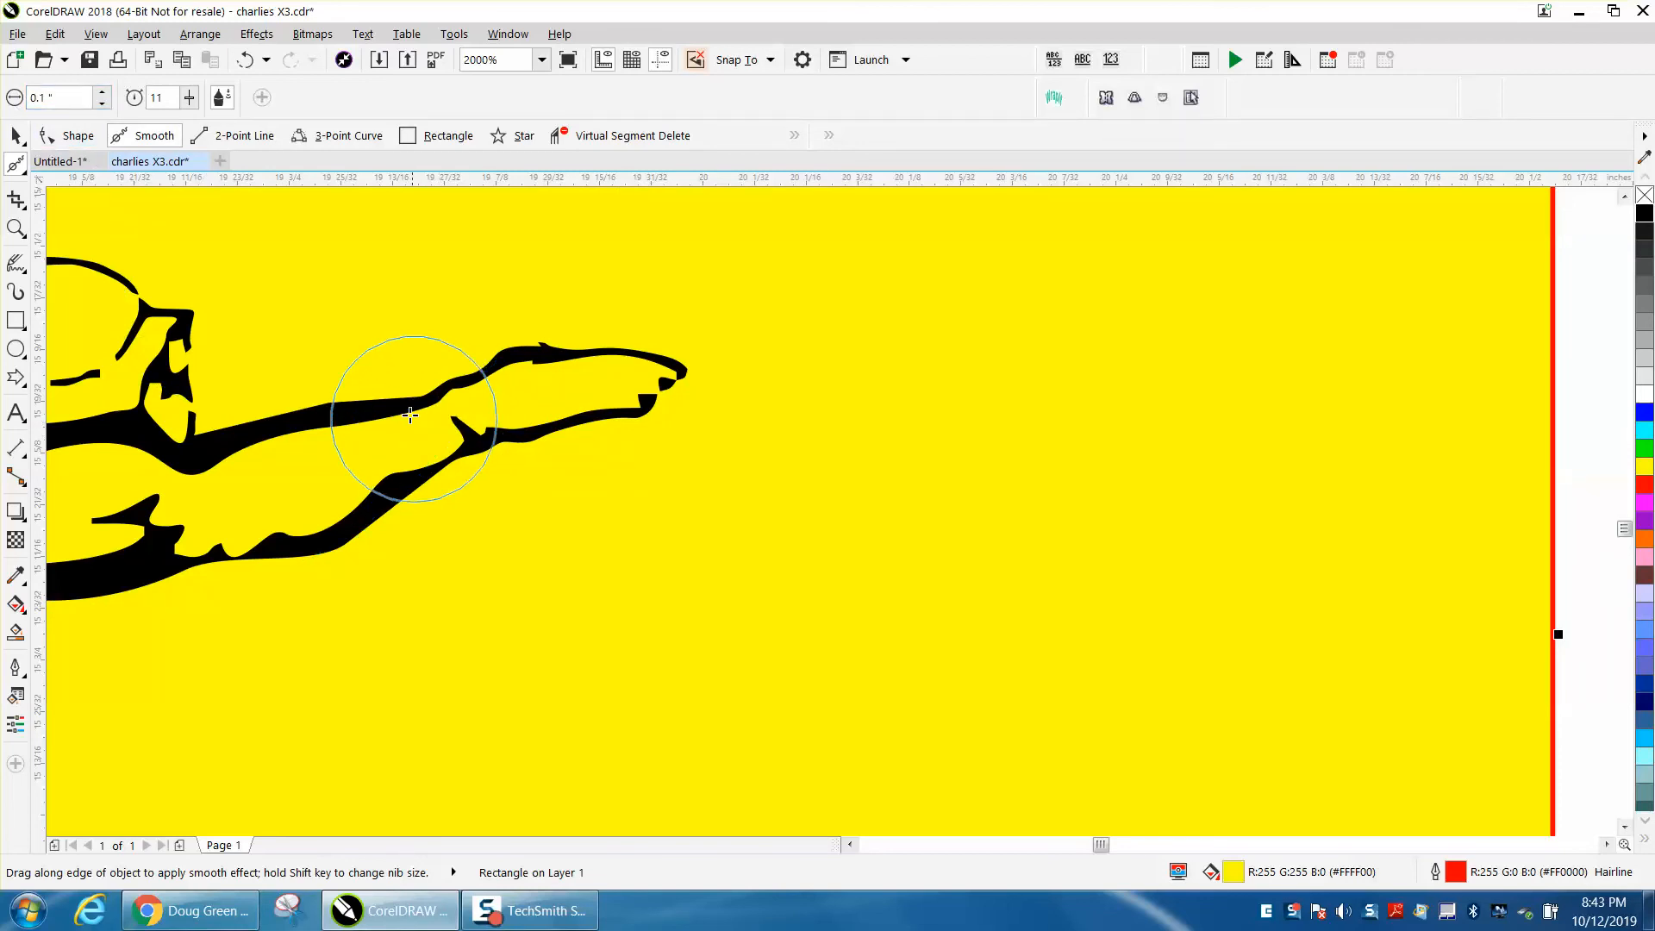
Step: Select all black pieces of the traced emblem and place a duplicate on the empty page area below the yellow rectangle
scroll(418, 490, down, 2)
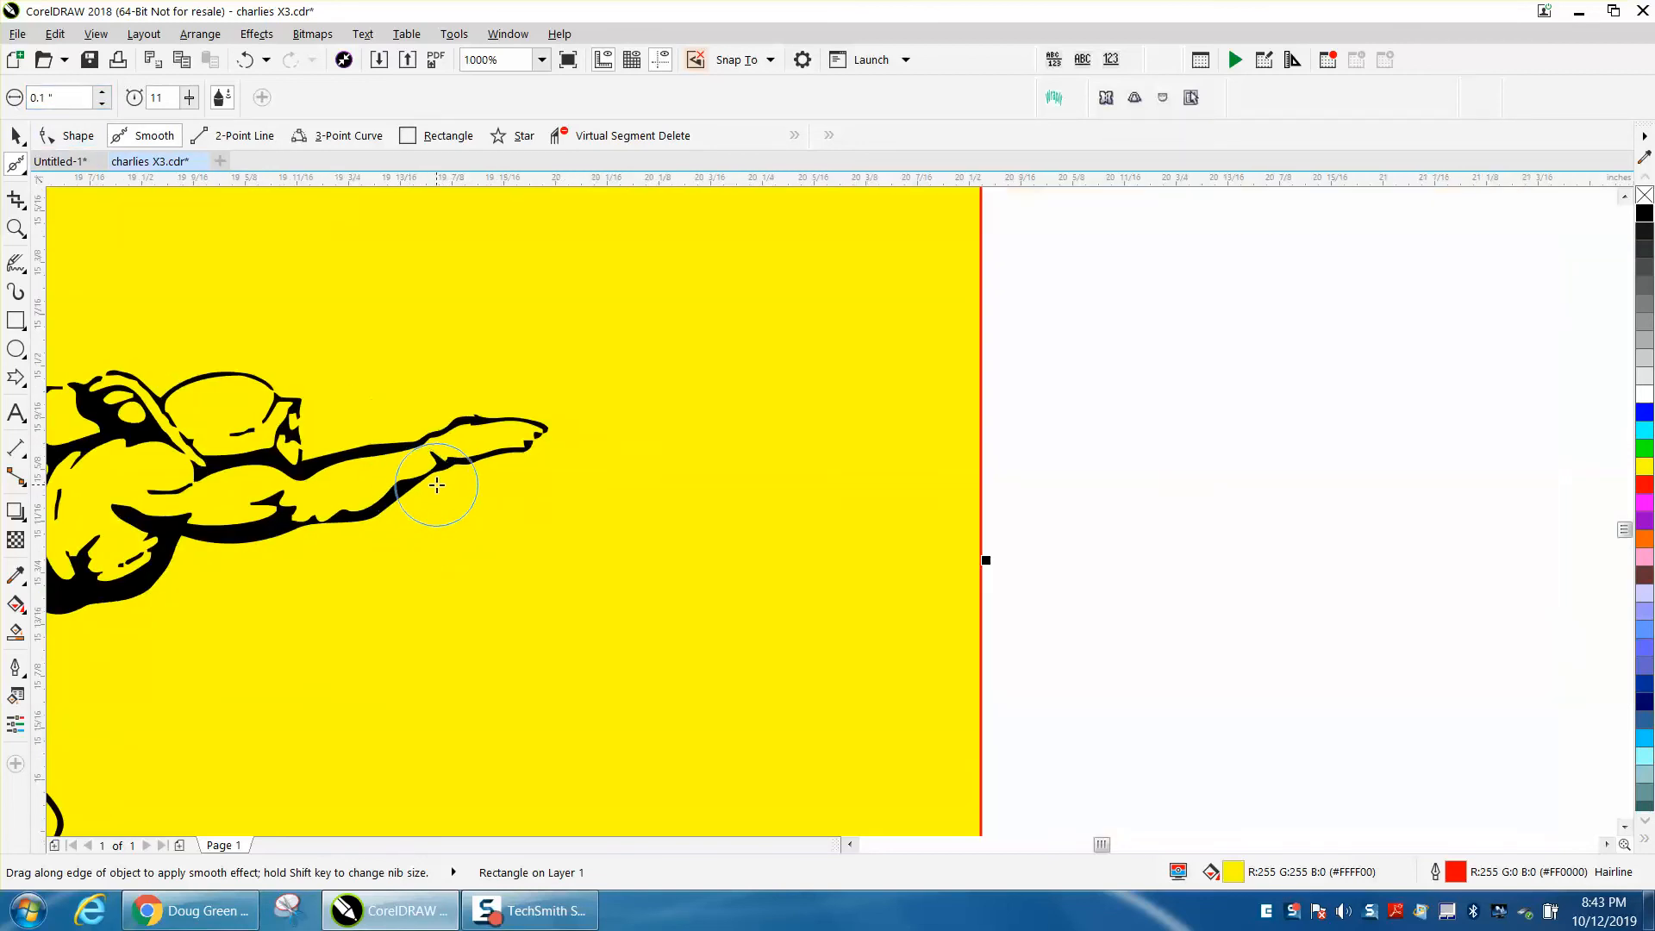
scroll(446, 487, down, 2)
scroll(391, 492, down, 2)
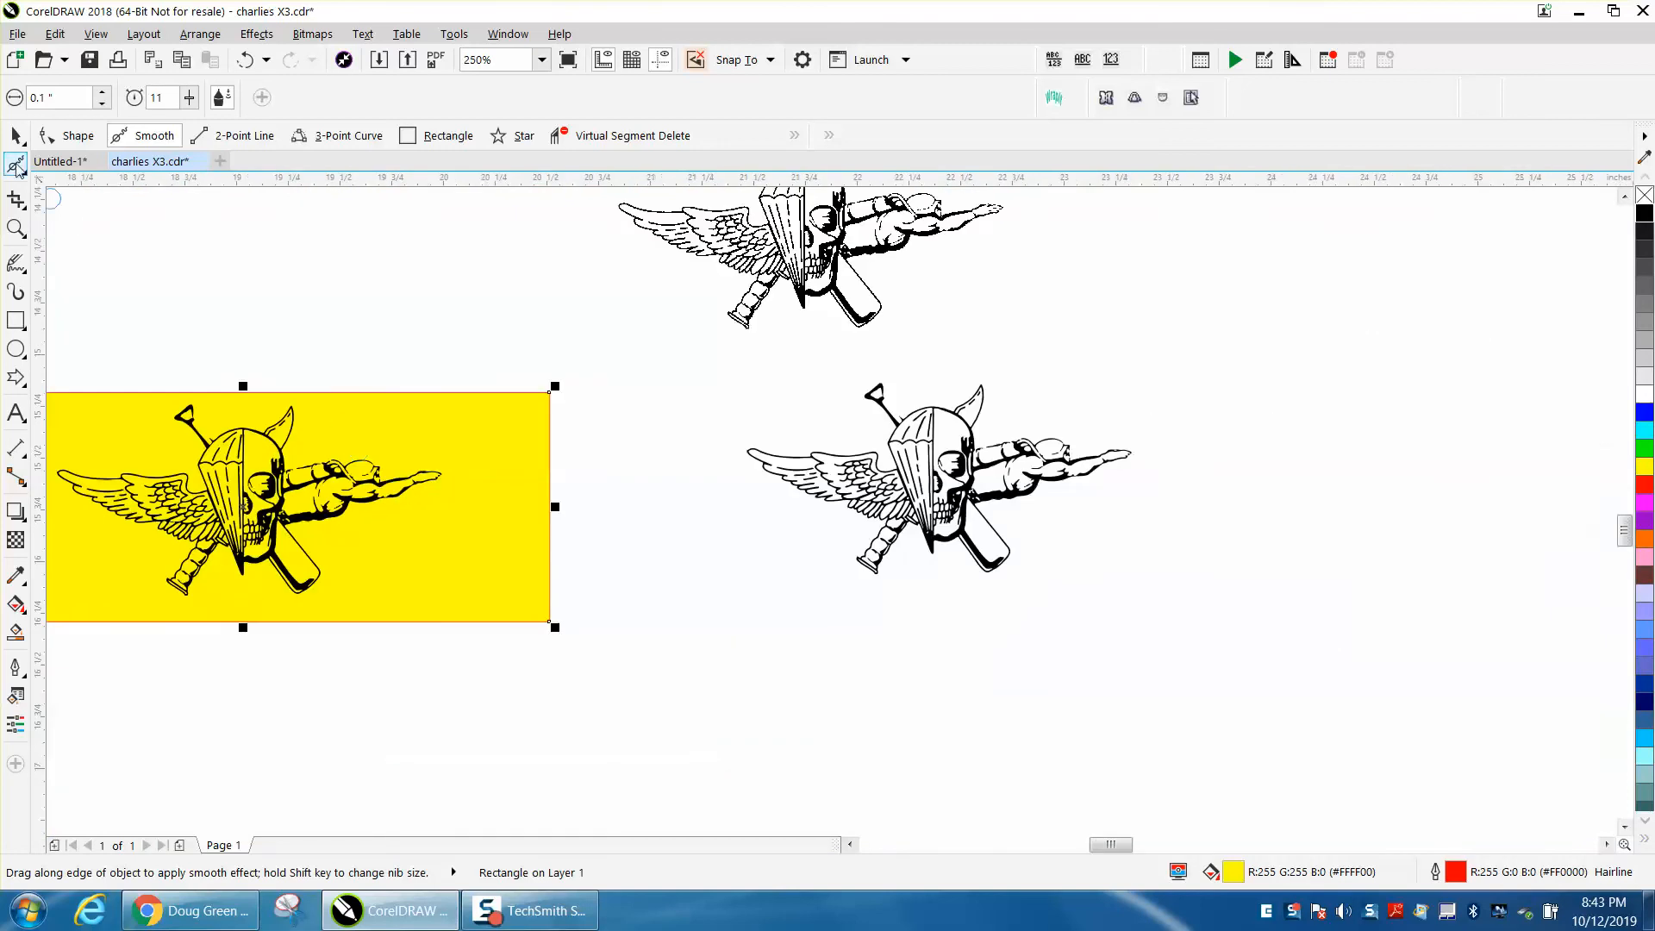
click(14, 137)
scroll(198, 345, down, 2)
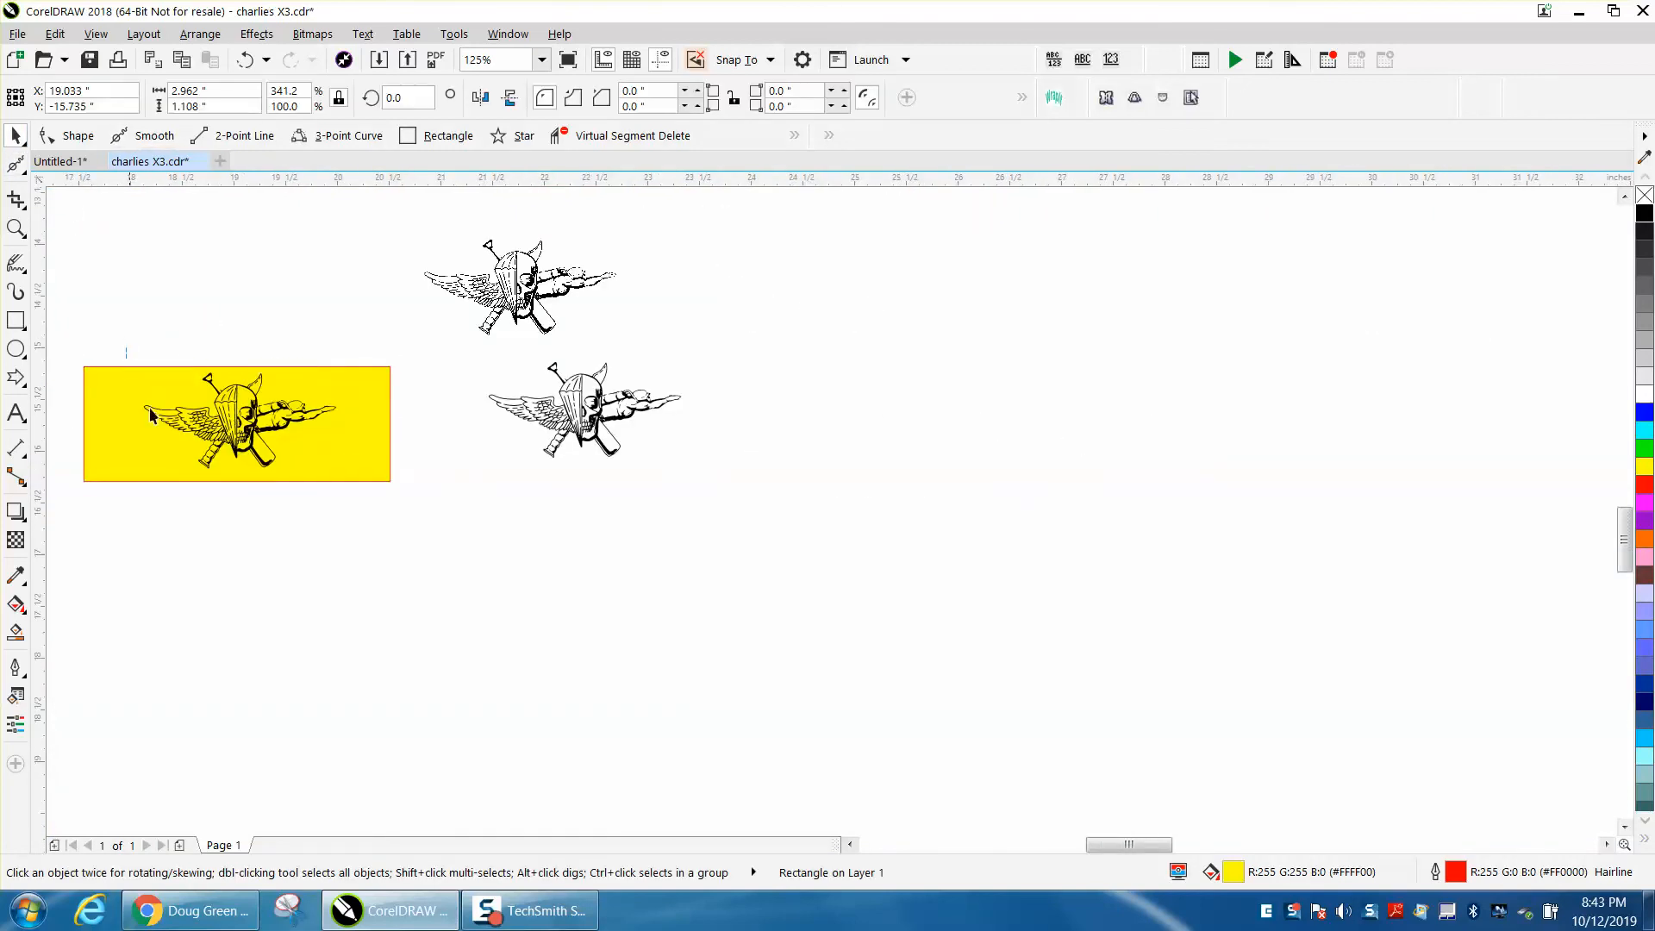
drag(387, 526, 387, 526)
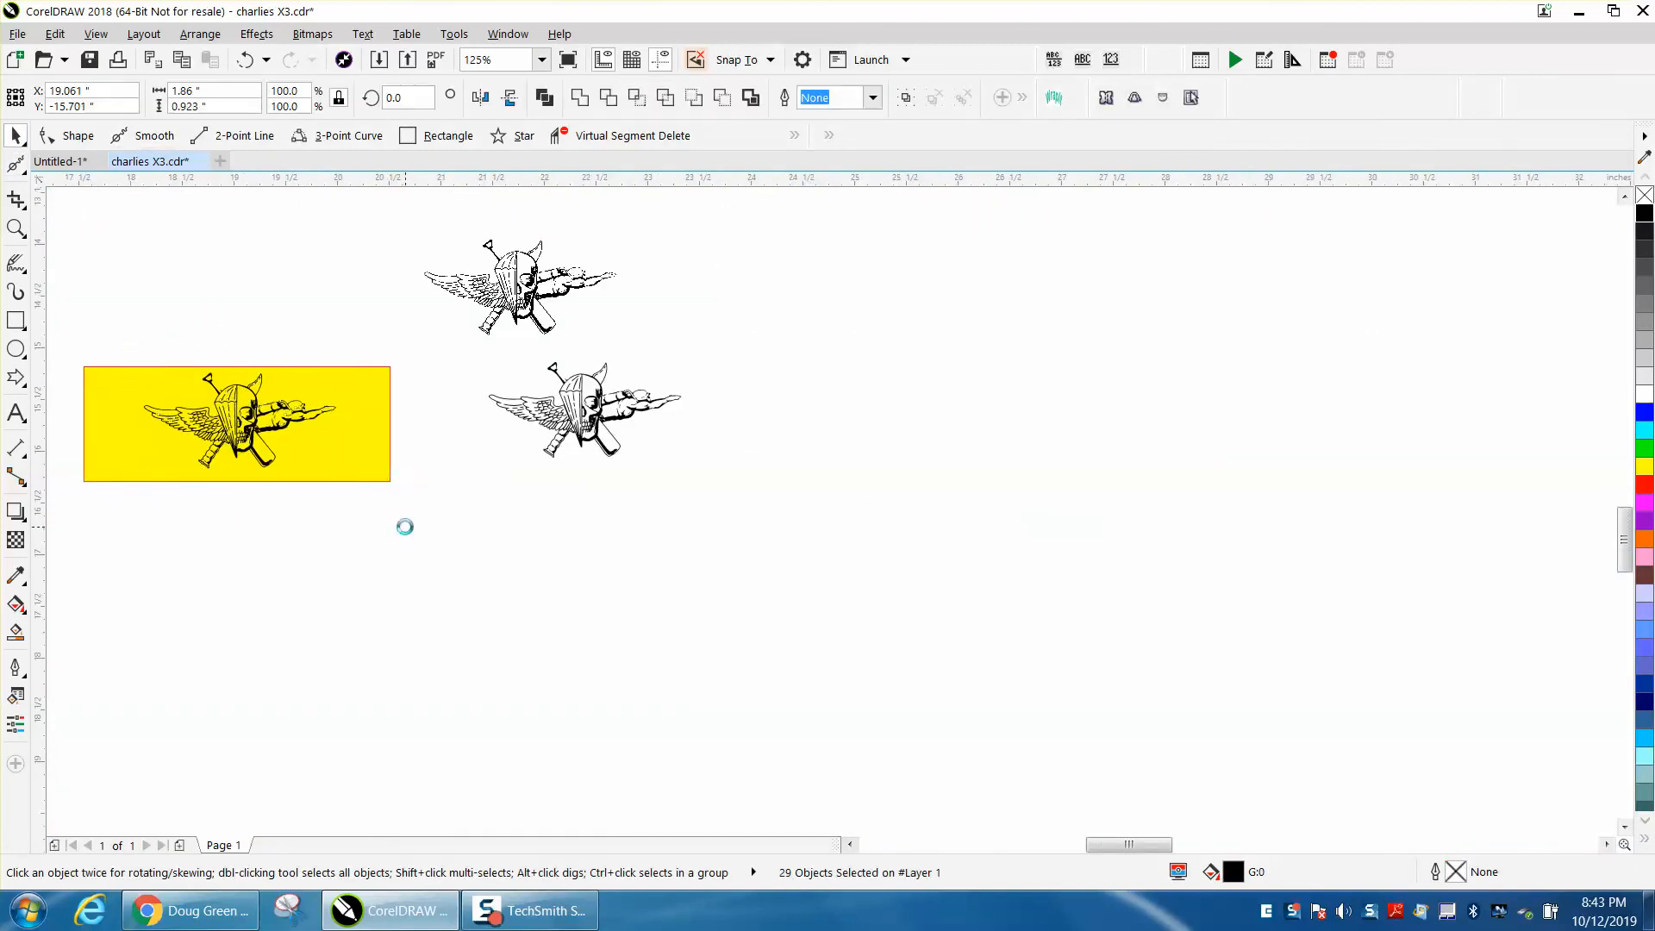
drag(314, 482, 554, 643)
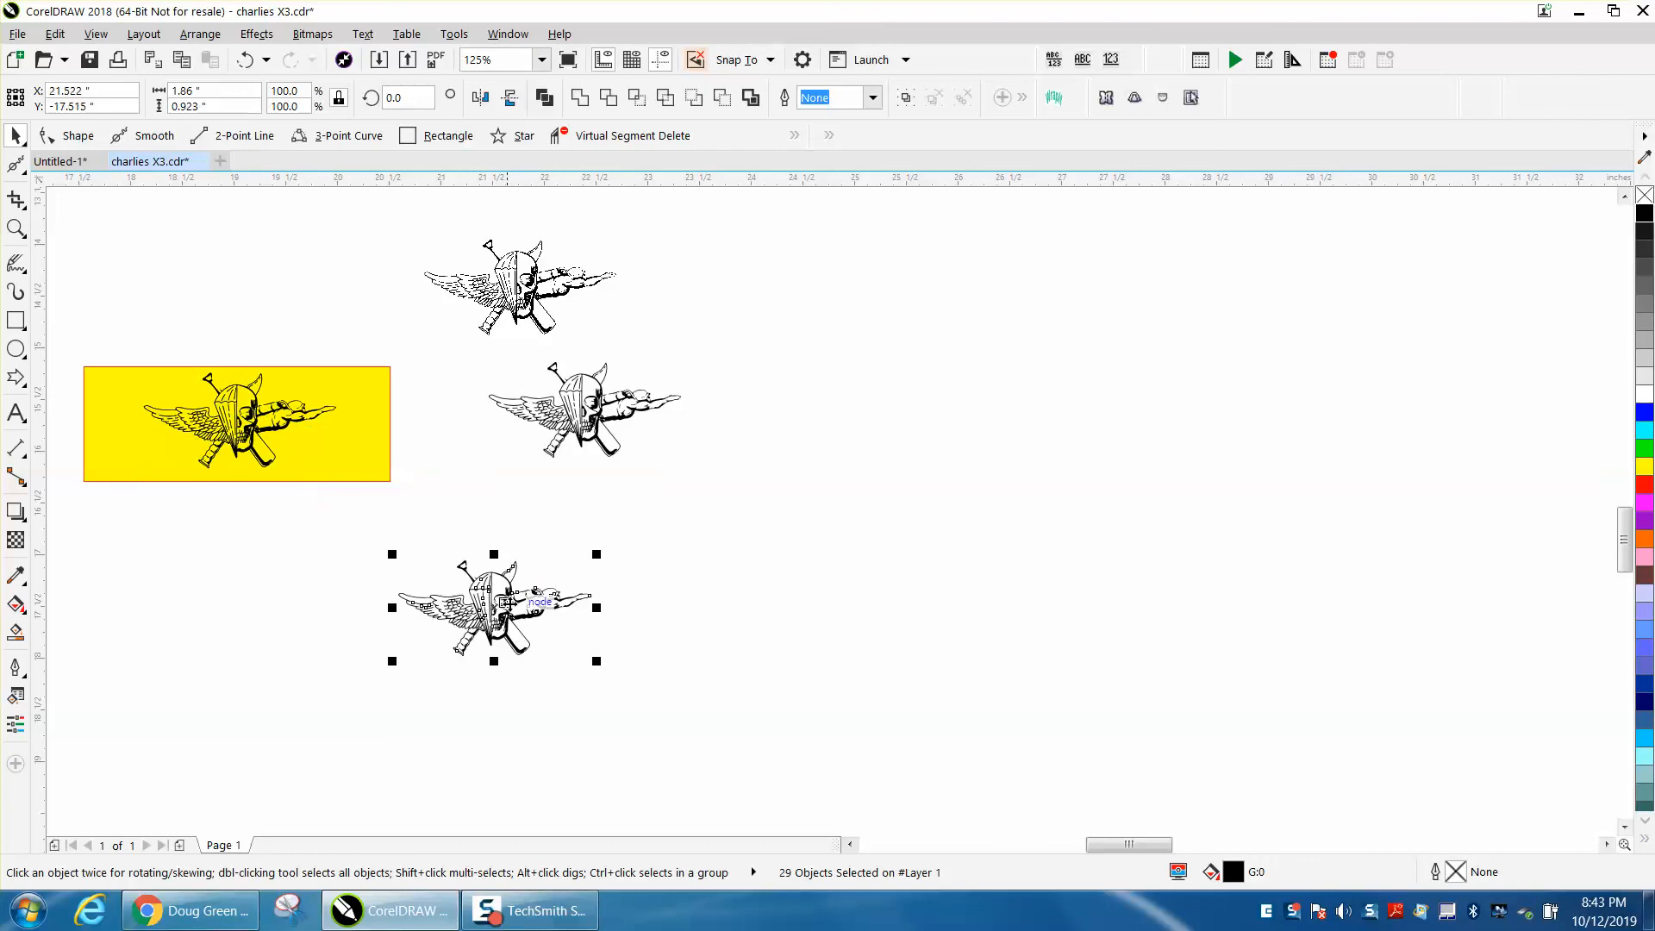
Step: Apply the Smooth tool to the upper outline segment of the cylinder on the flying figure's back
click(15, 229)
drag(197, 381, 417, 513)
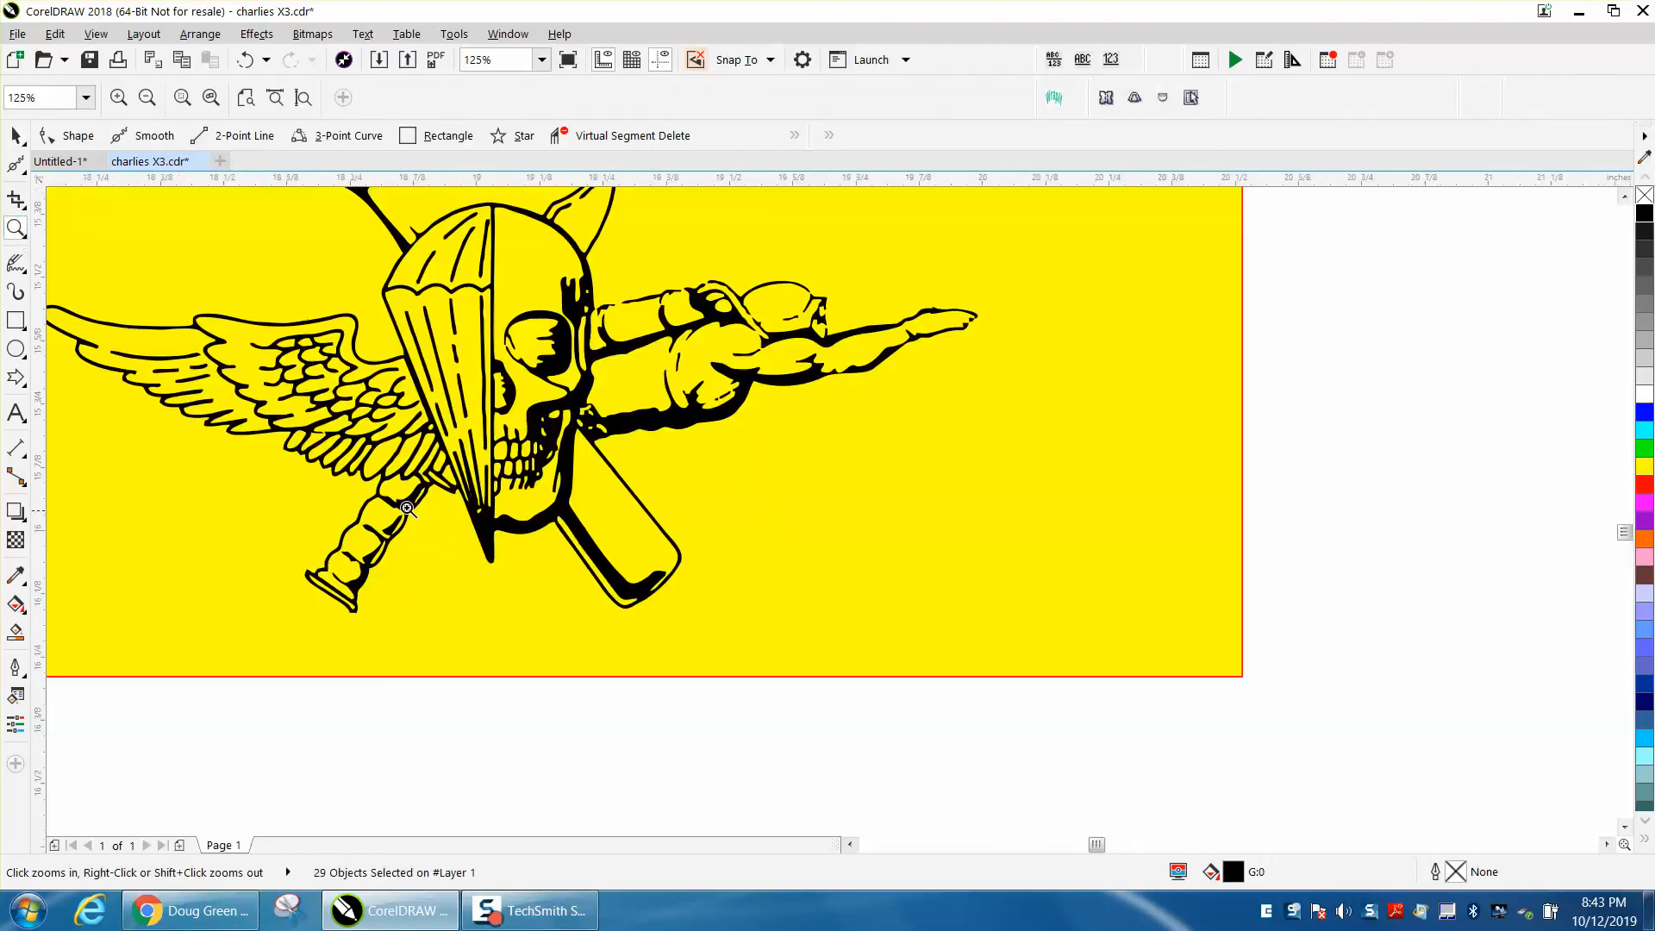
click(25, 175)
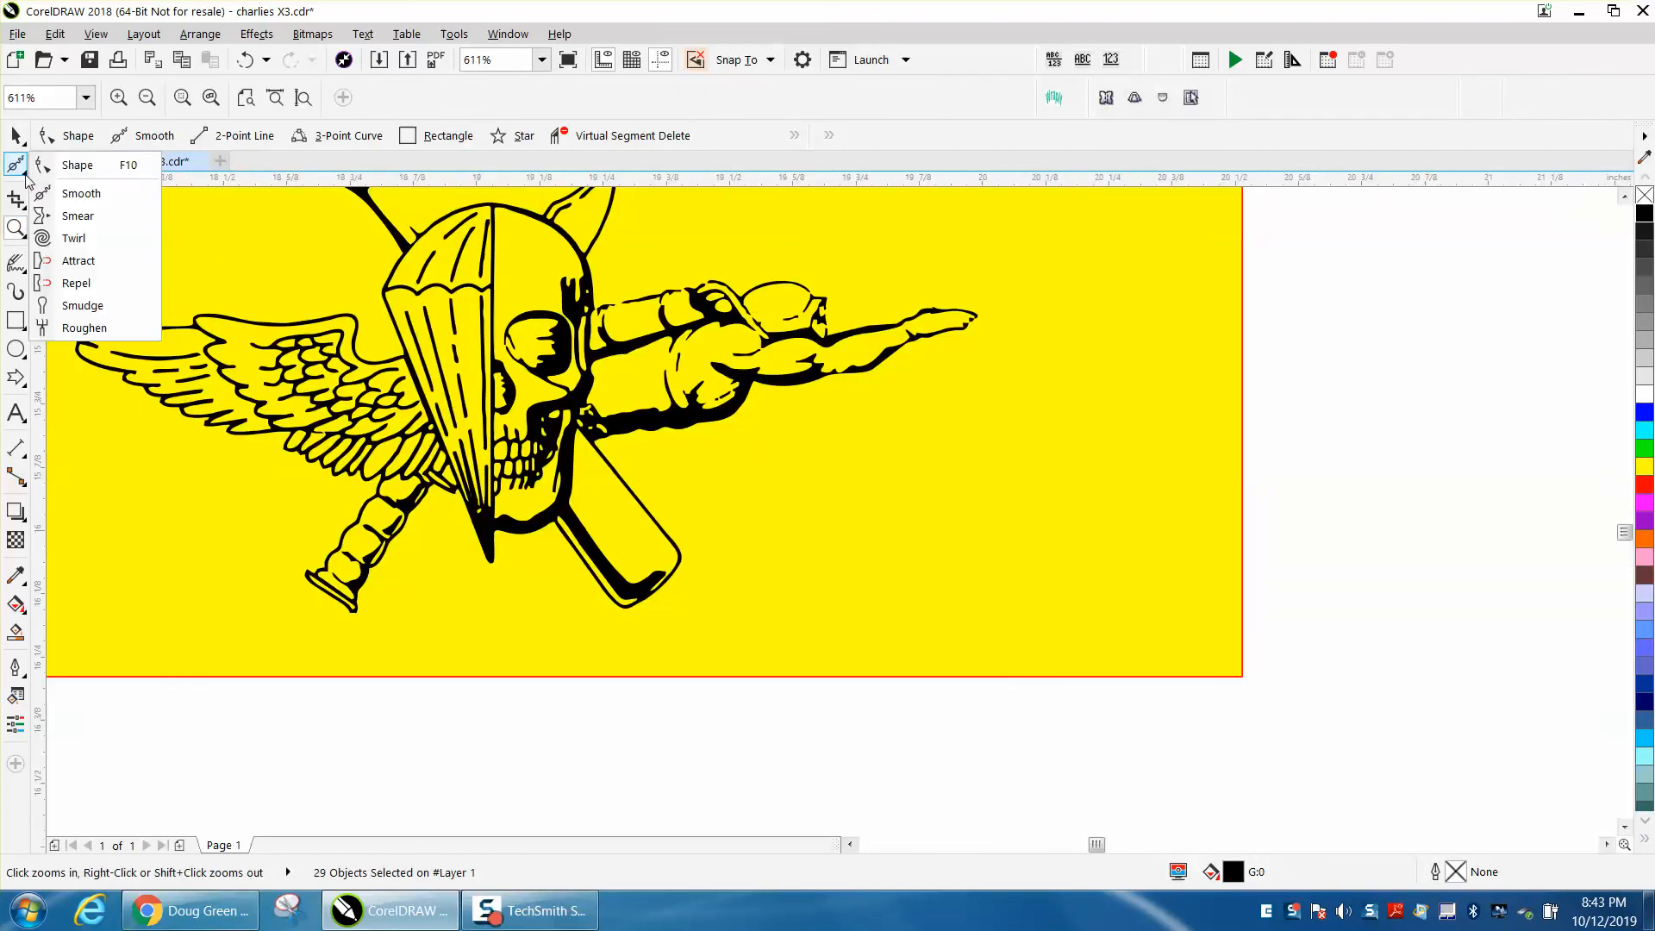
click(79, 193)
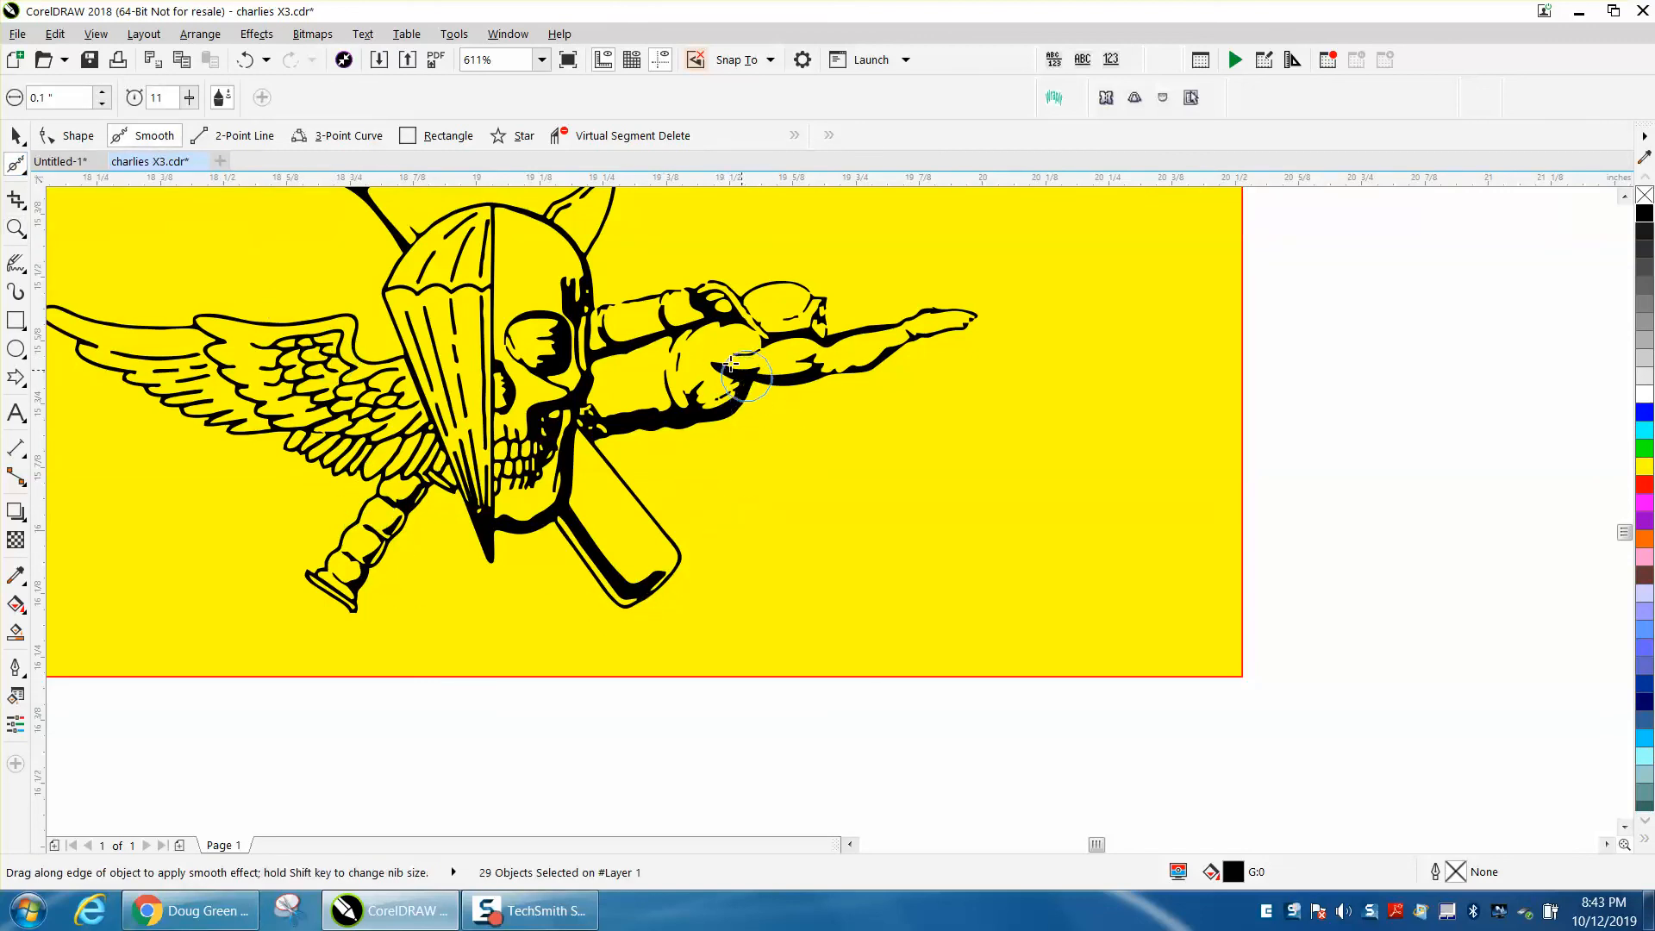
click(16, 227)
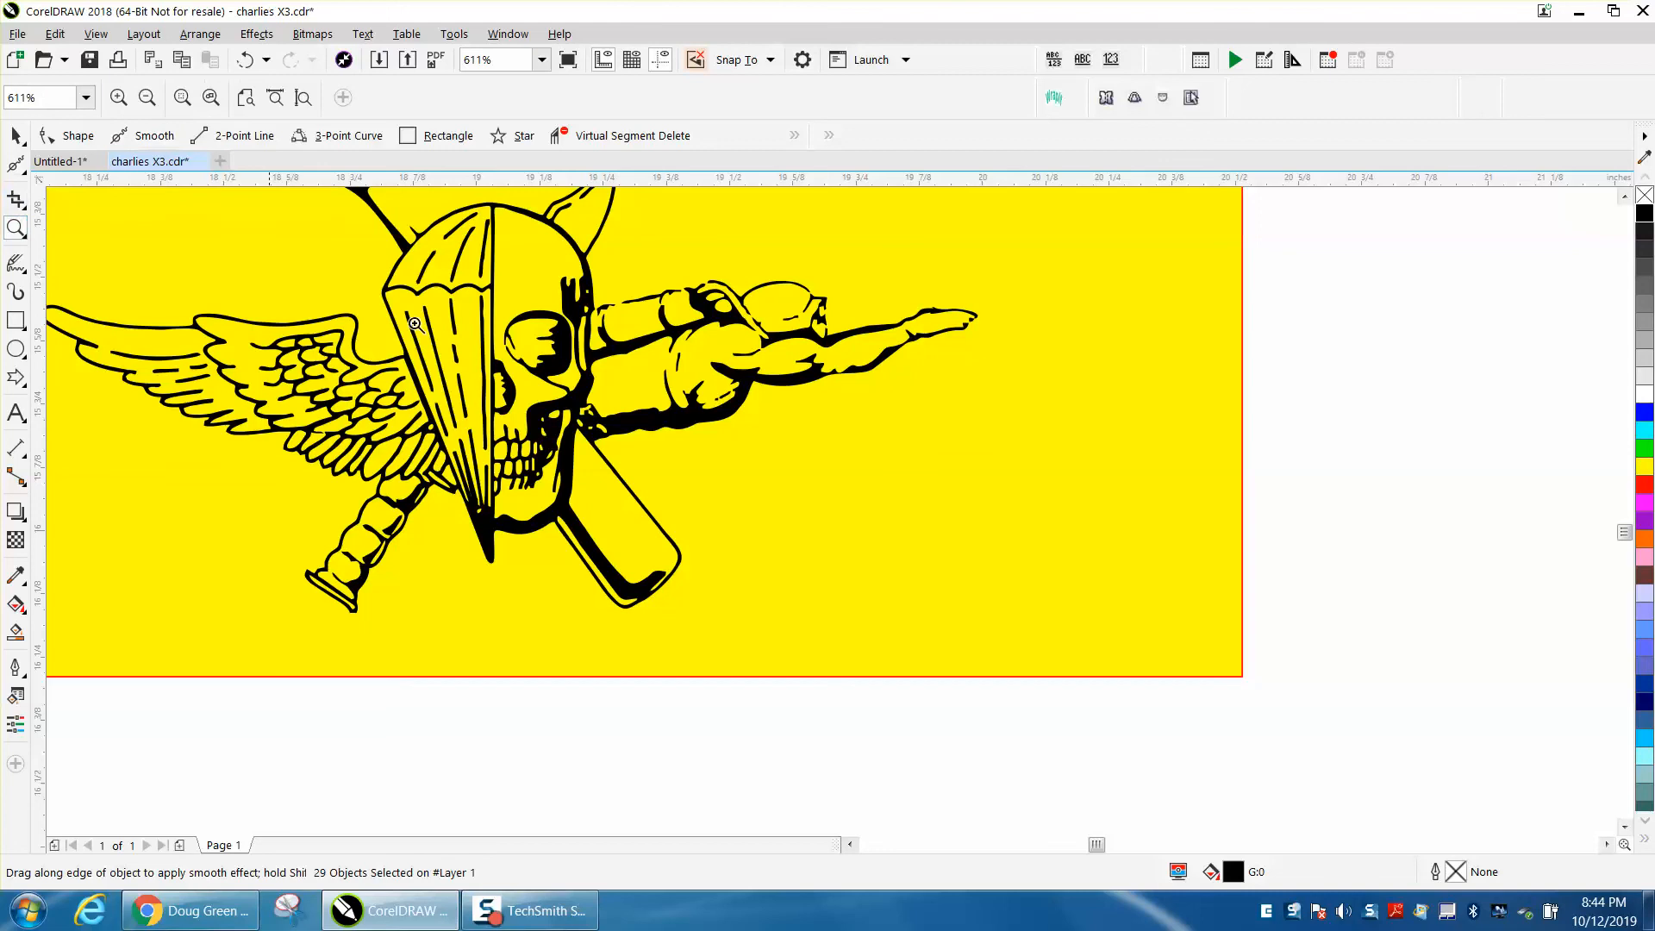
drag(572, 263, 894, 399)
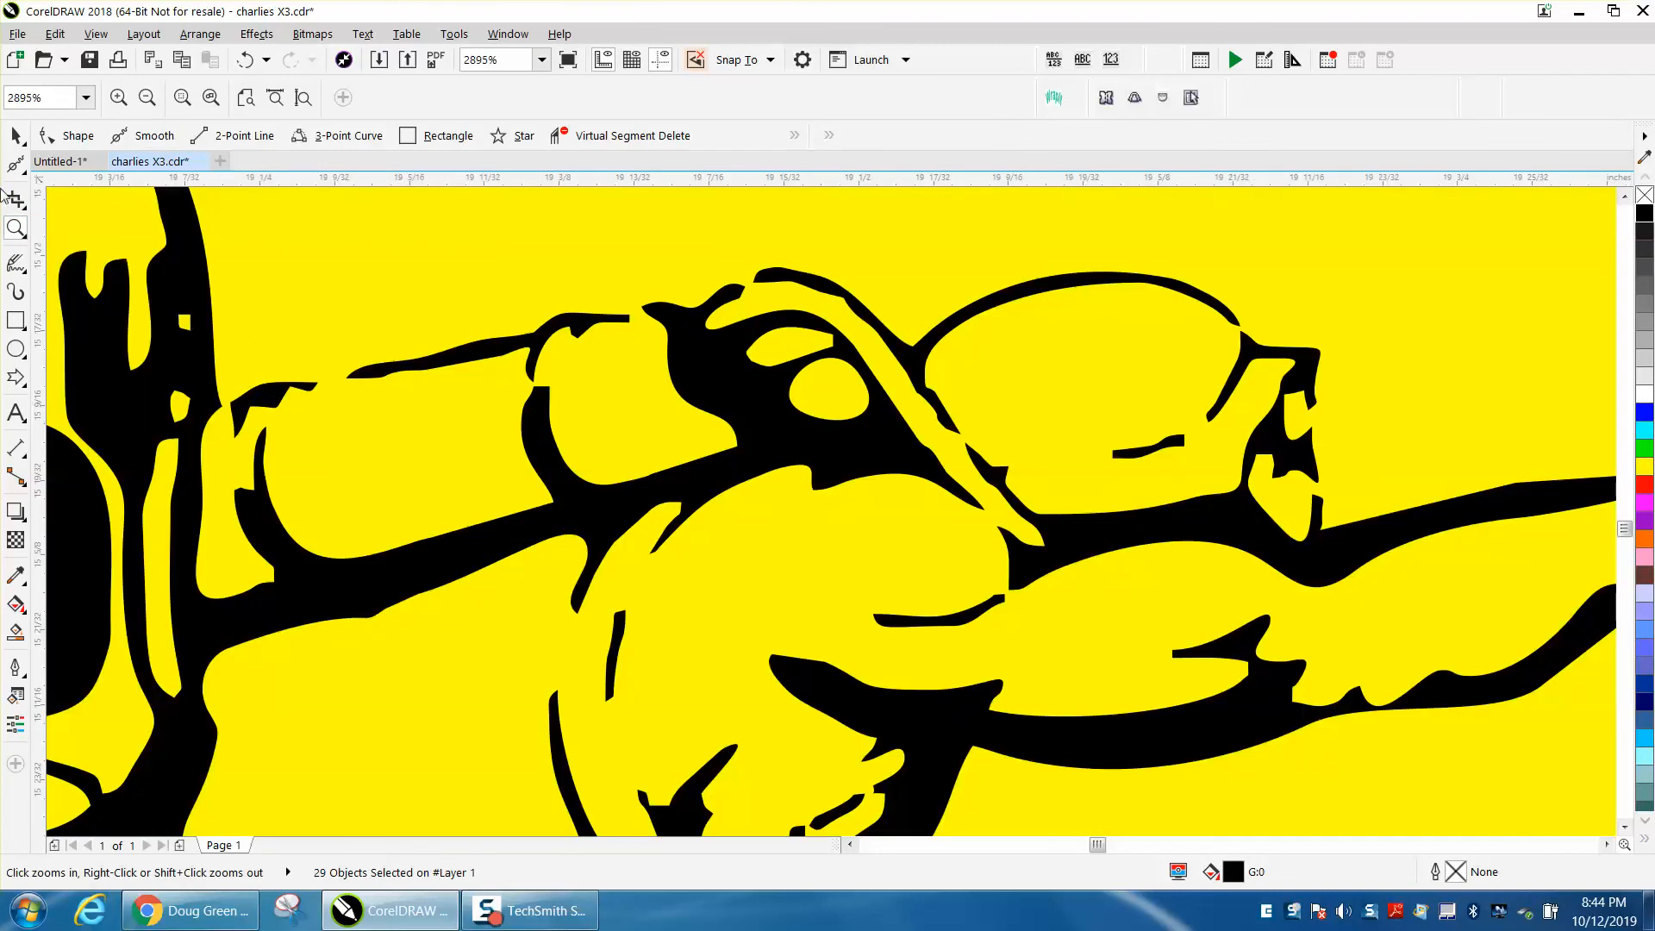
click(16, 164)
click(390, 369)
mouse_move(390, 369)
mouse_down()
mouse_move(462, 339)
mouse_move(526, 354)
mouse_move(332, 423)
mouse_up()
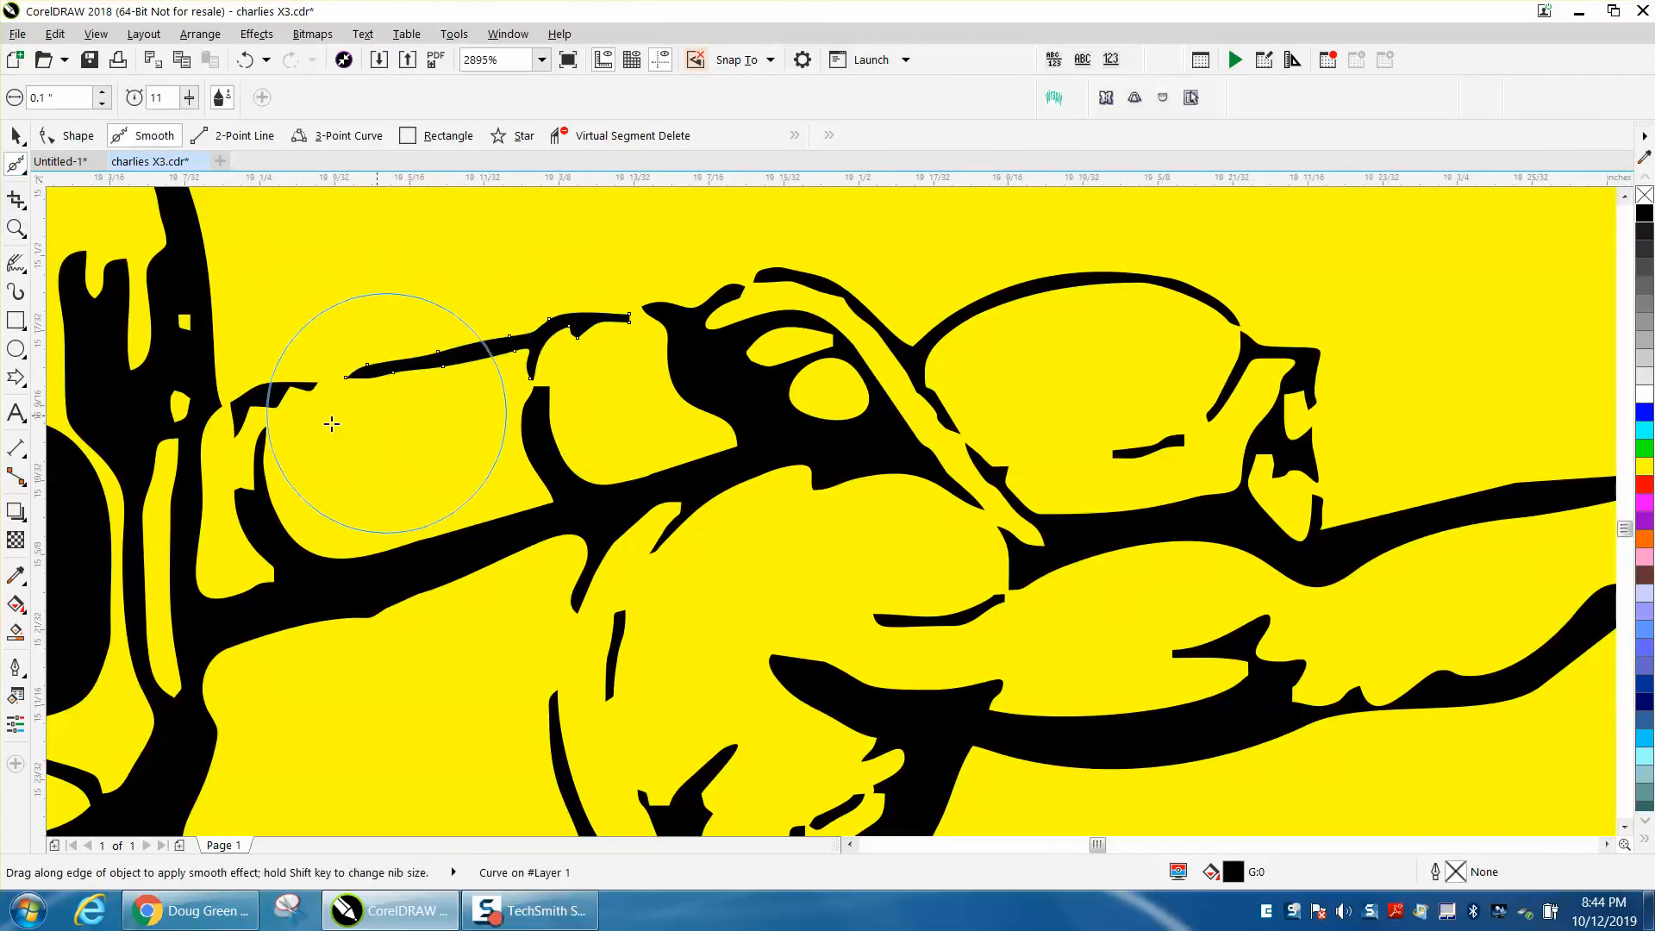
Step: Close the gap in the cylinder's upper outline by stretching the segment's end node onto the neighbouring line nearer the skull
click(29, 178)
click(52, 172)
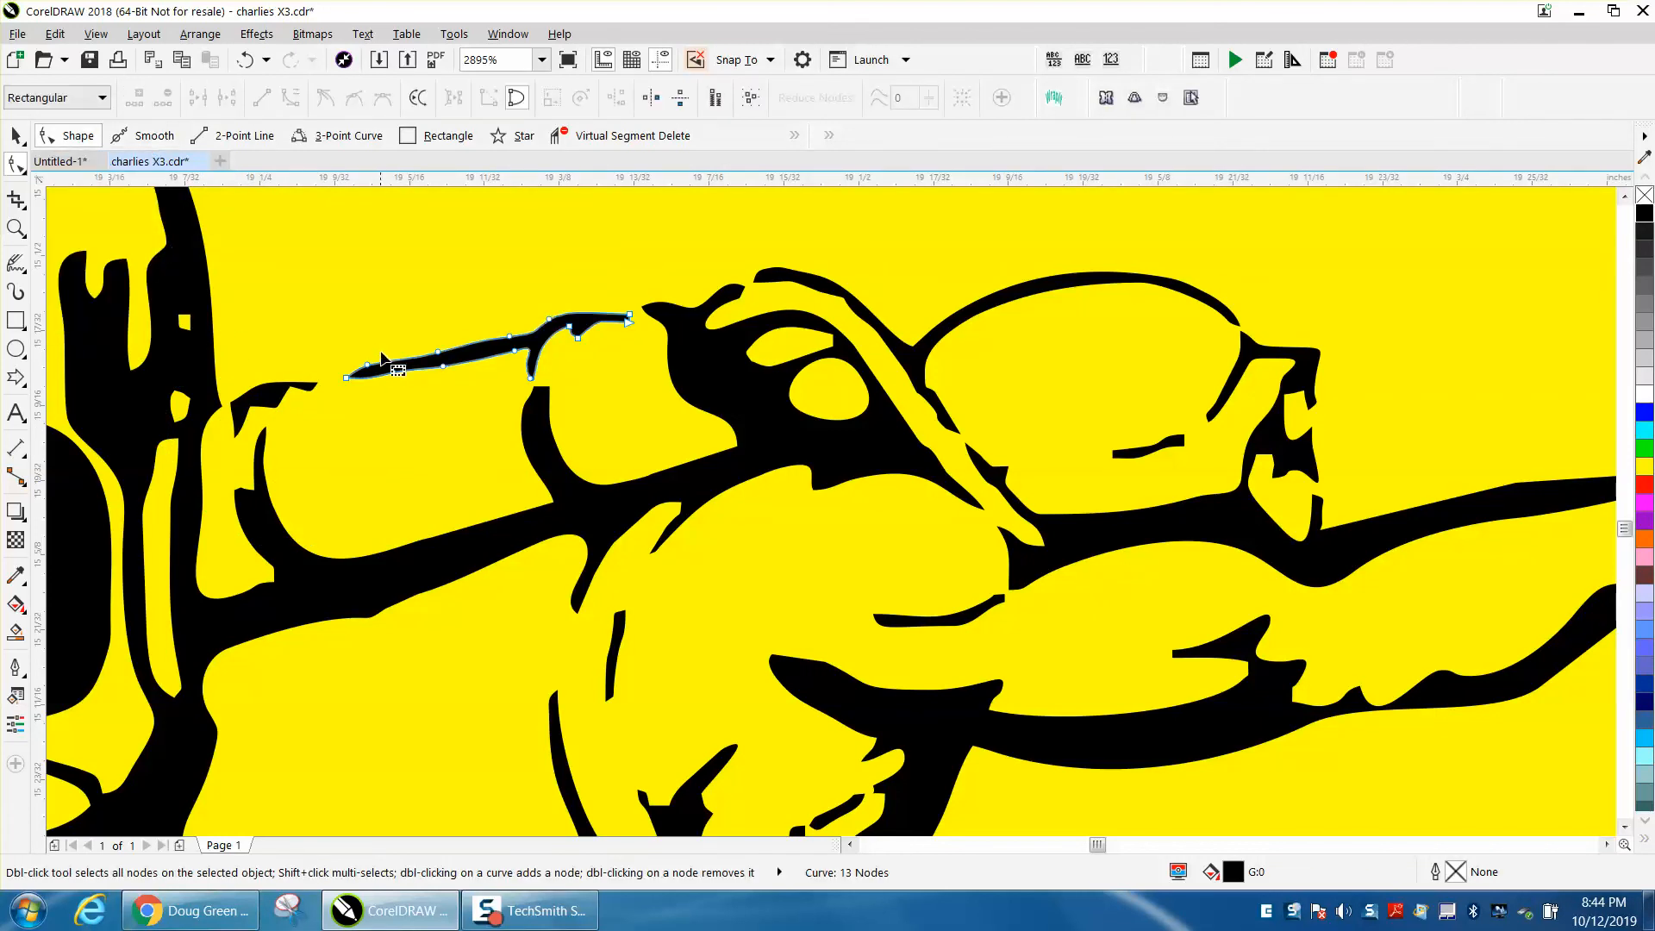
drag(344, 380, 247, 396)
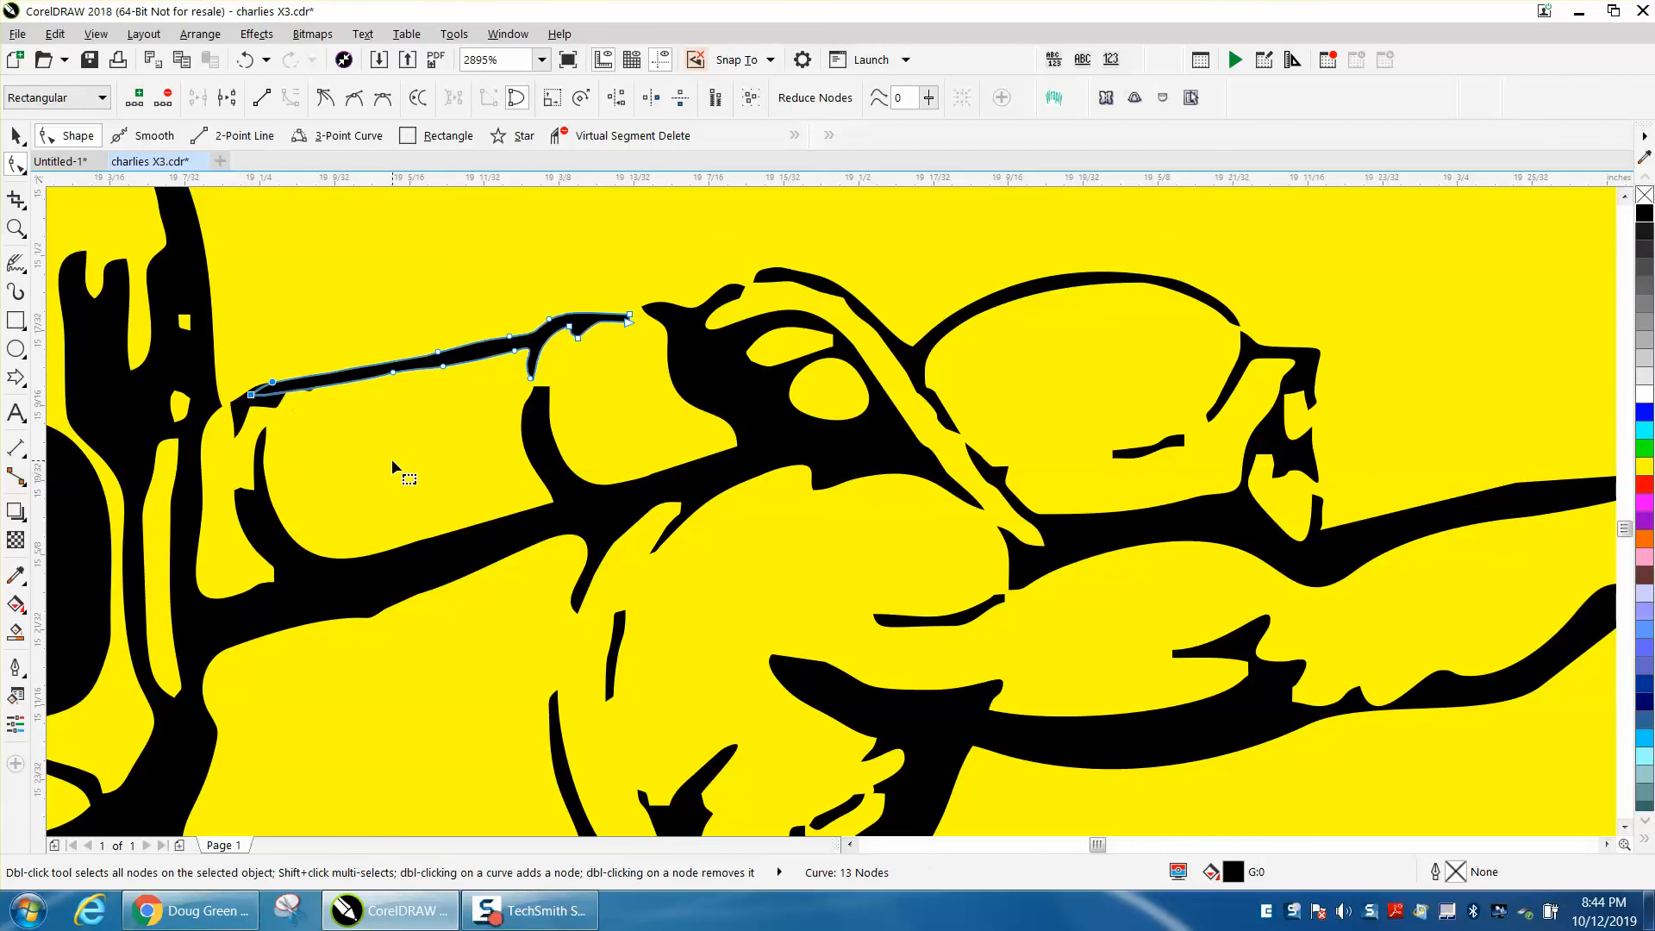
click(380, 457)
scroll(379, 462, down, 3)
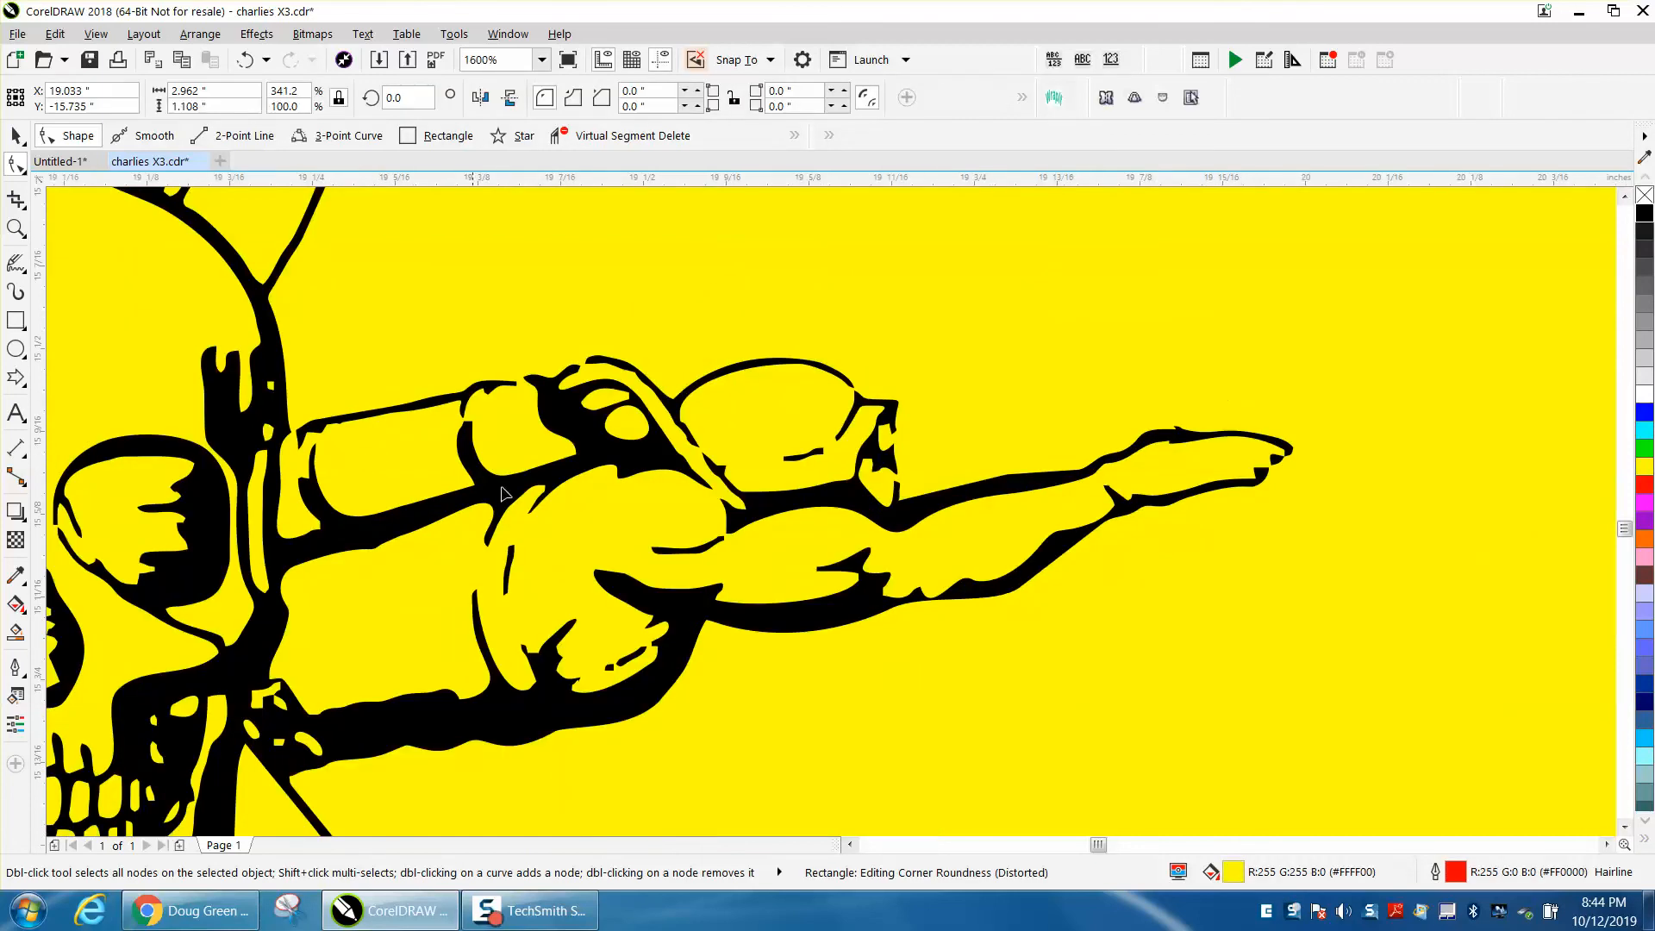
scroll(741, 571, down, 1)
scroll(801, 598, down, 1)
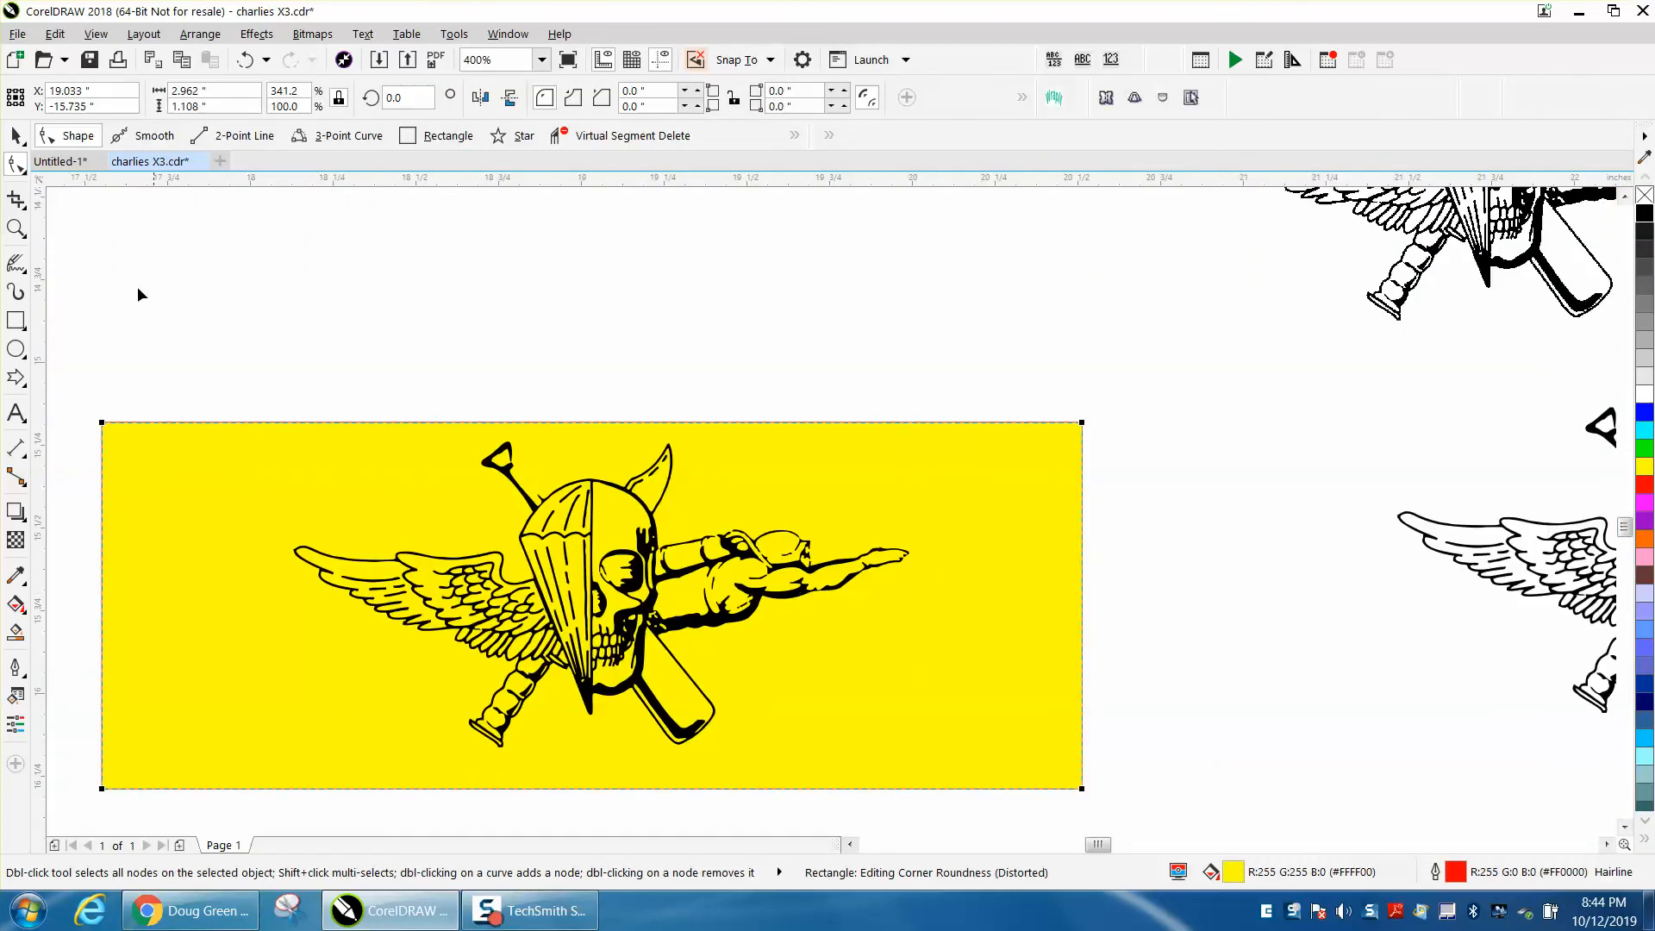
click(15, 136)
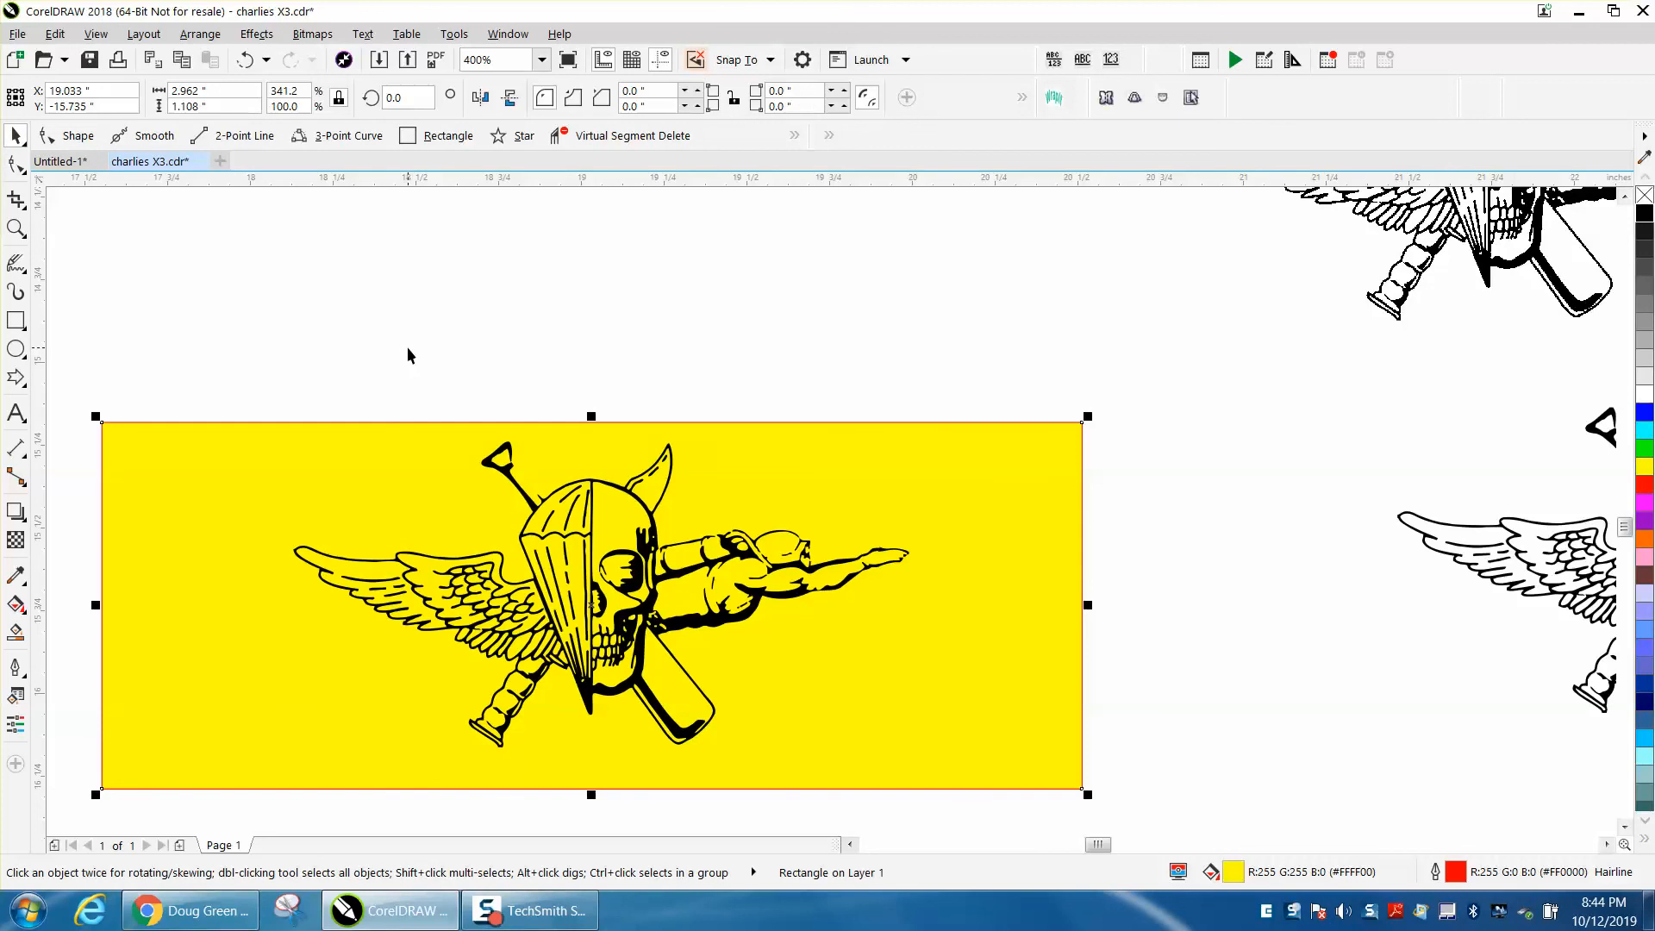